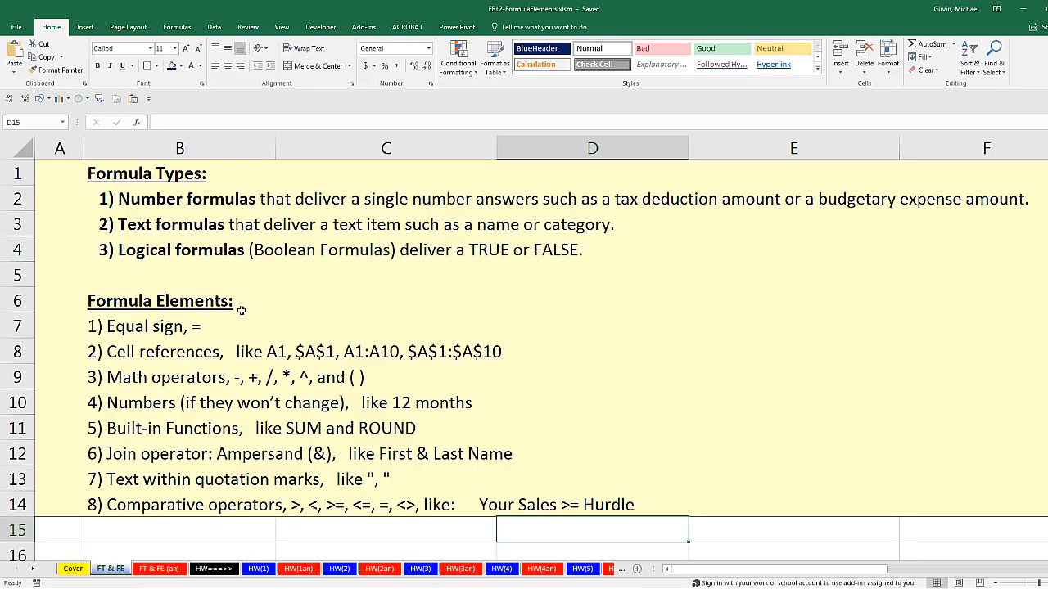
- Total the week's calls in C30 with a SUM formula over C23:C29
{"action": "scroll", "coordinate": [416, 446], "scroll_direction": "down", "scroll_amount": 3}
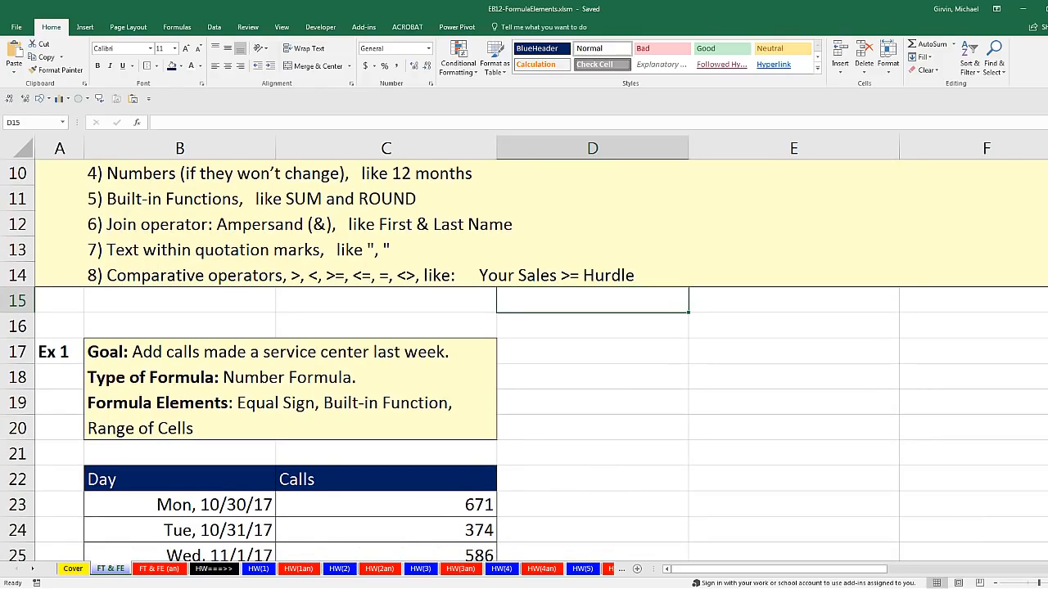
{"action": "scroll", "coordinate": [524, 360], "scroll_direction": "down", "scroll_amount": 3}
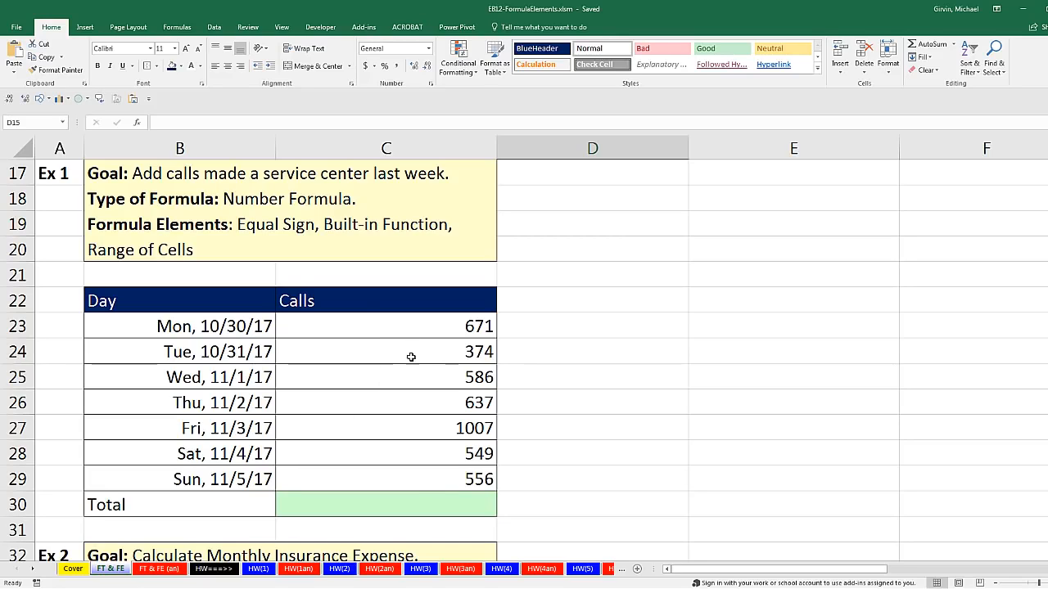
{"action": "left_click", "coordinate": [415, 501]}
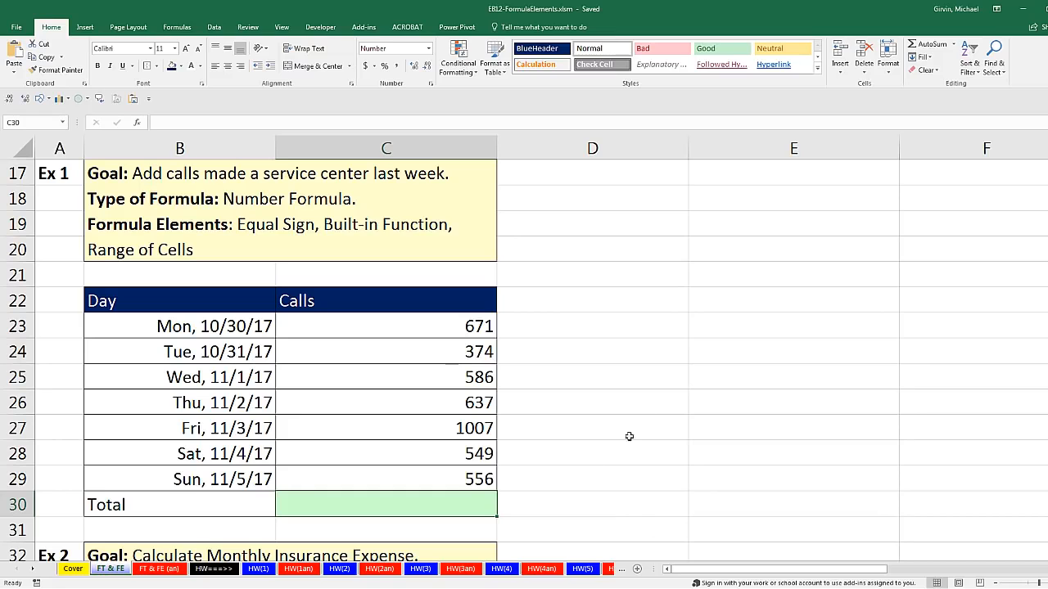
{"action": "key", "text": "alt+equal"}
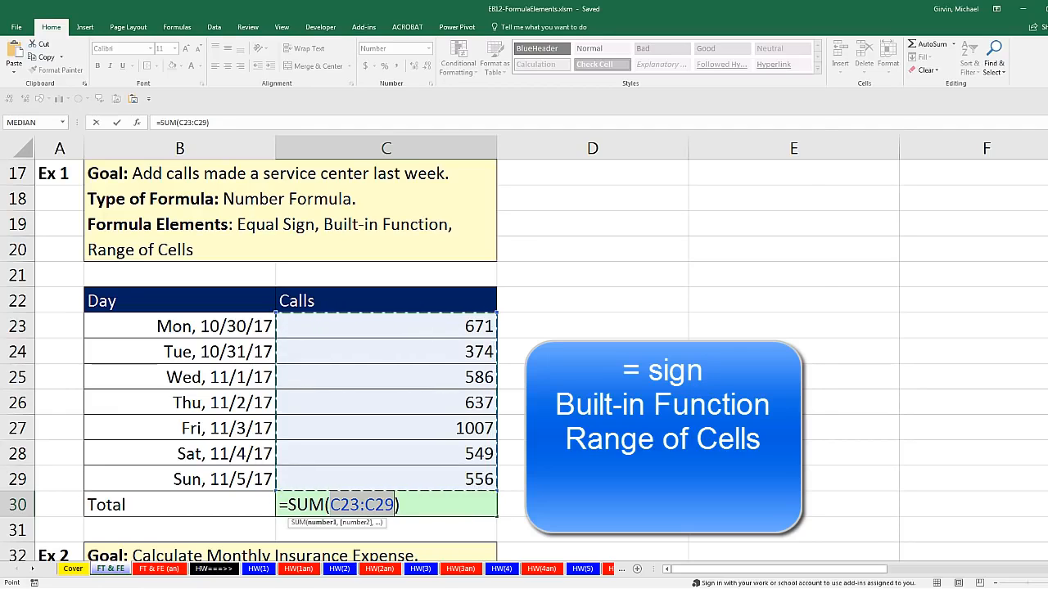
{"action": "key", "text": "Return"}
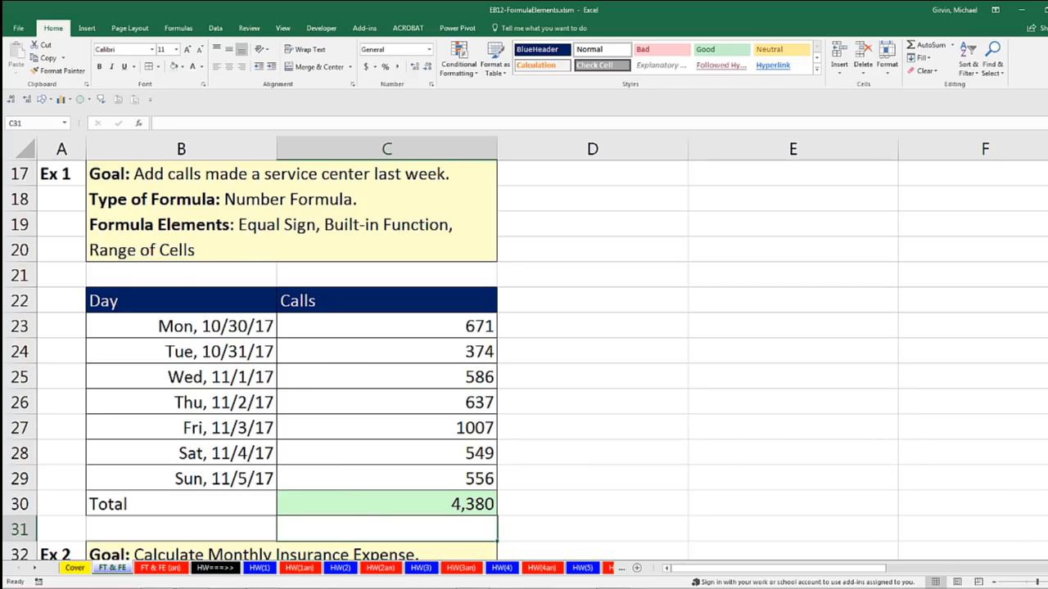
- Calculate the monthly insurance allocation in C38 with the formula =C37/12
{"action": "scroll", "coordinate": [524, 360], "scroll_direction": "down", "scroll_amount": 4}
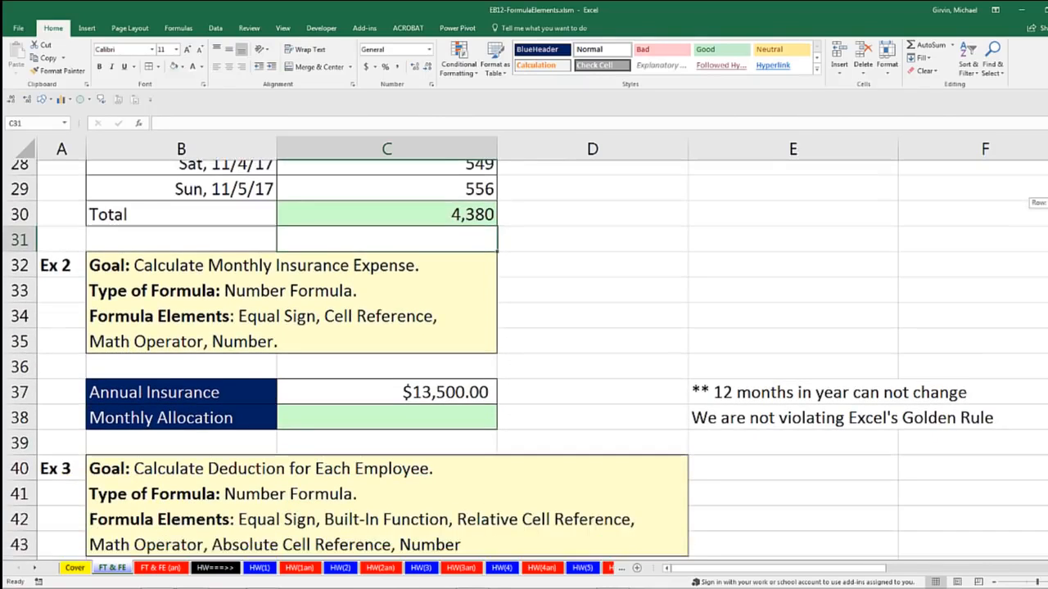
{"action": "scroll", "coordinate": [524, 360], "scroll_direction": "down", "scroll_amount": 1}
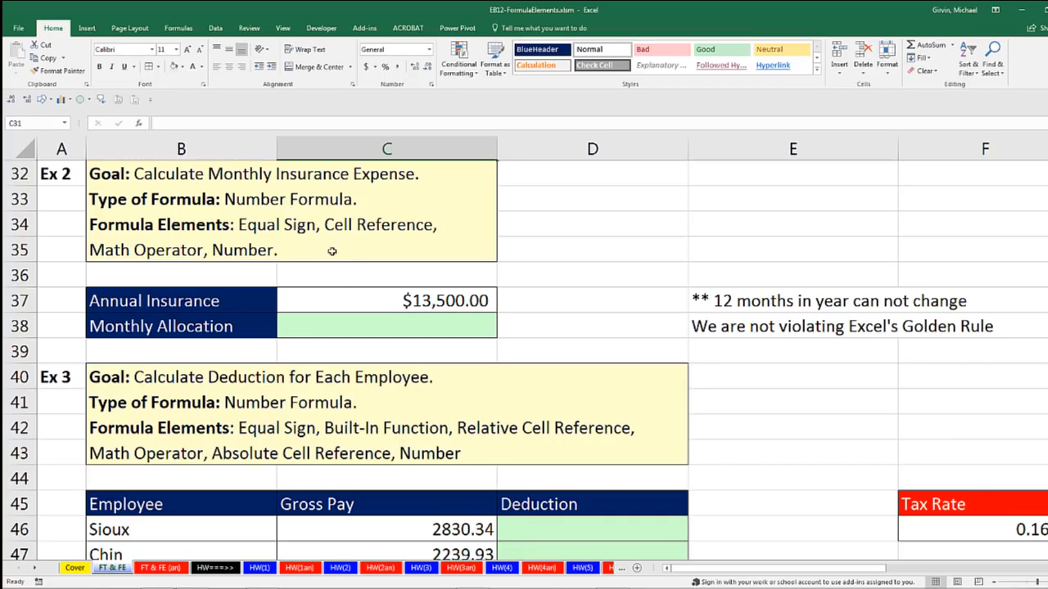
{"action": "left_click", "coordinate": [397, 298]}
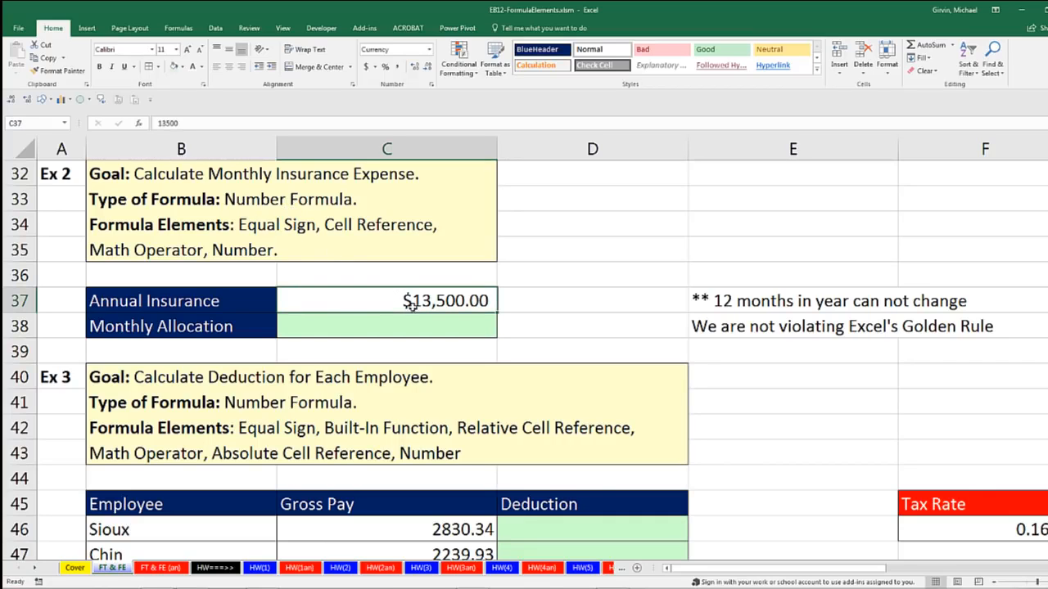
{"action": "left_click", "coordinate": [367, 329]}
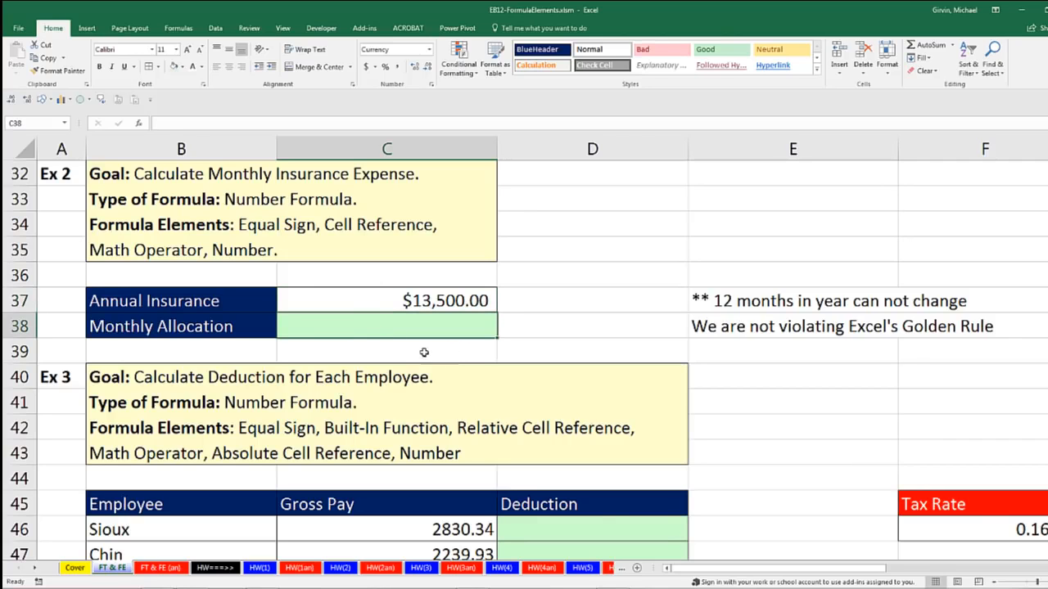
{"action": "type", "text": "="}
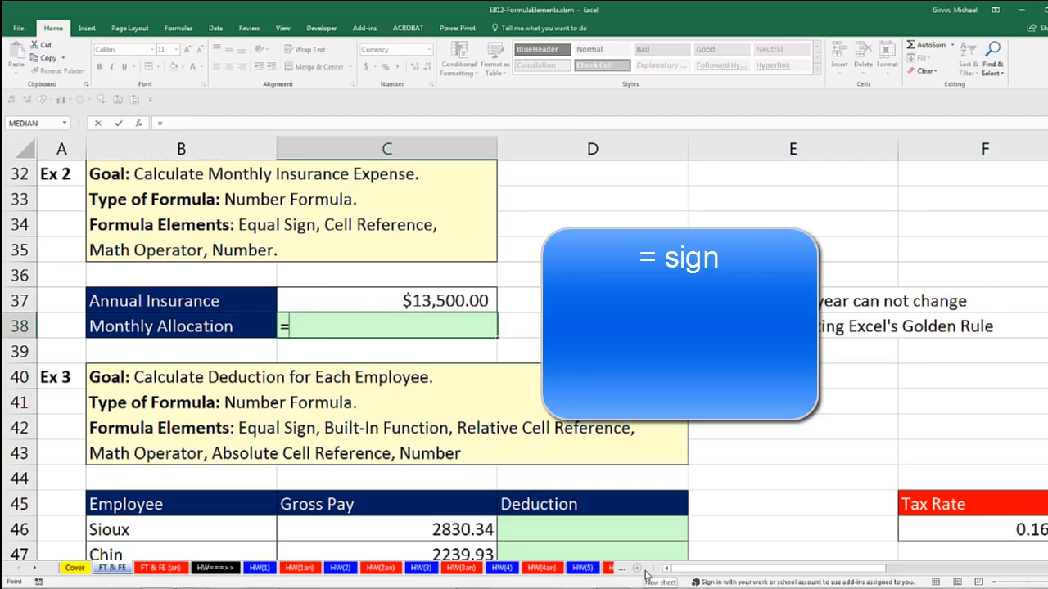
{"action": "key", "text": "Up"}
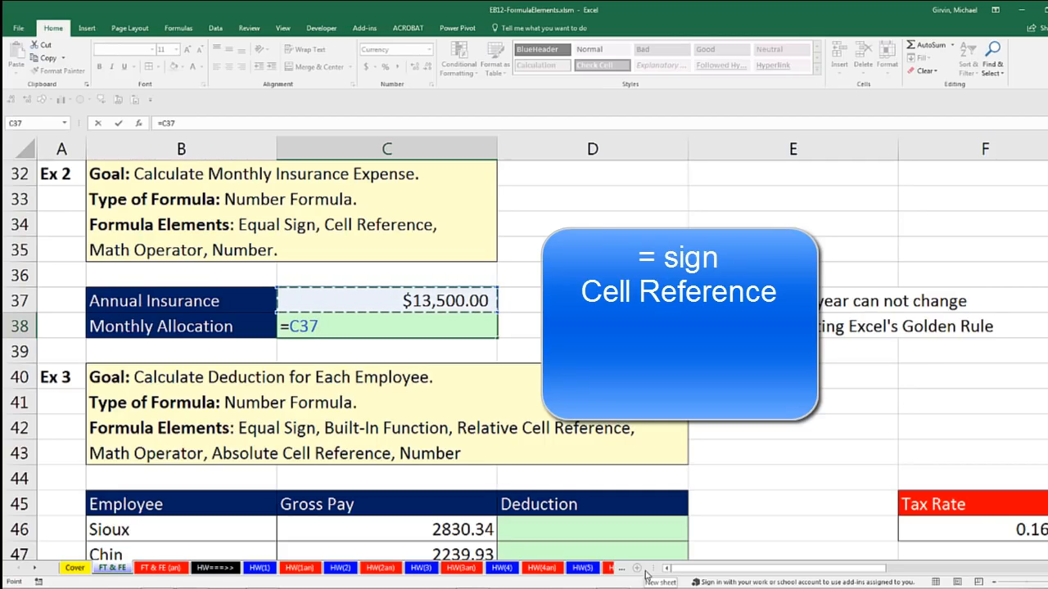
{"action": "type", "text": "/12"}
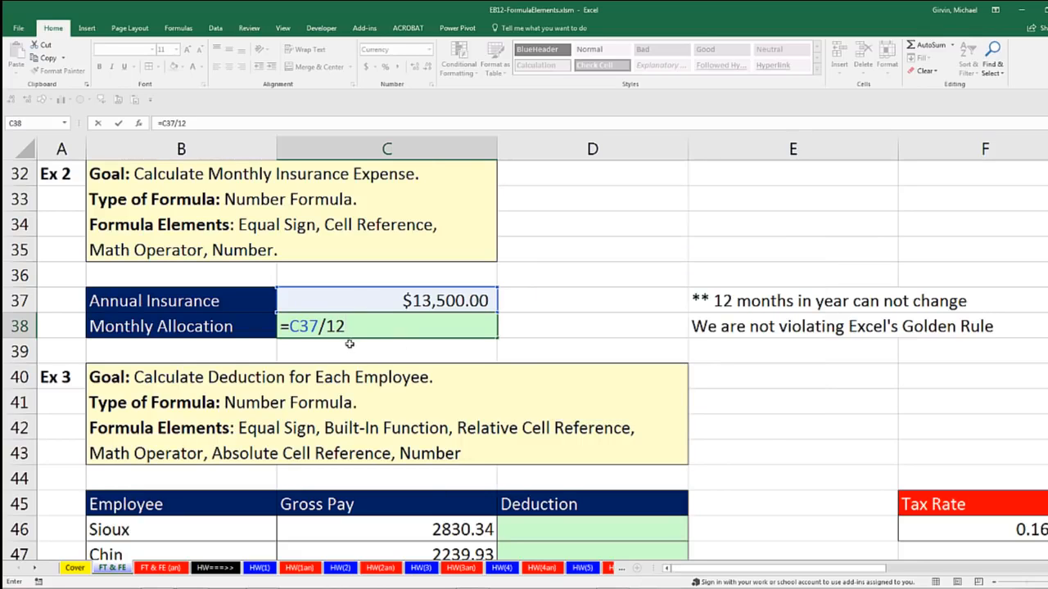
{"action": "key", "text": "Return"}
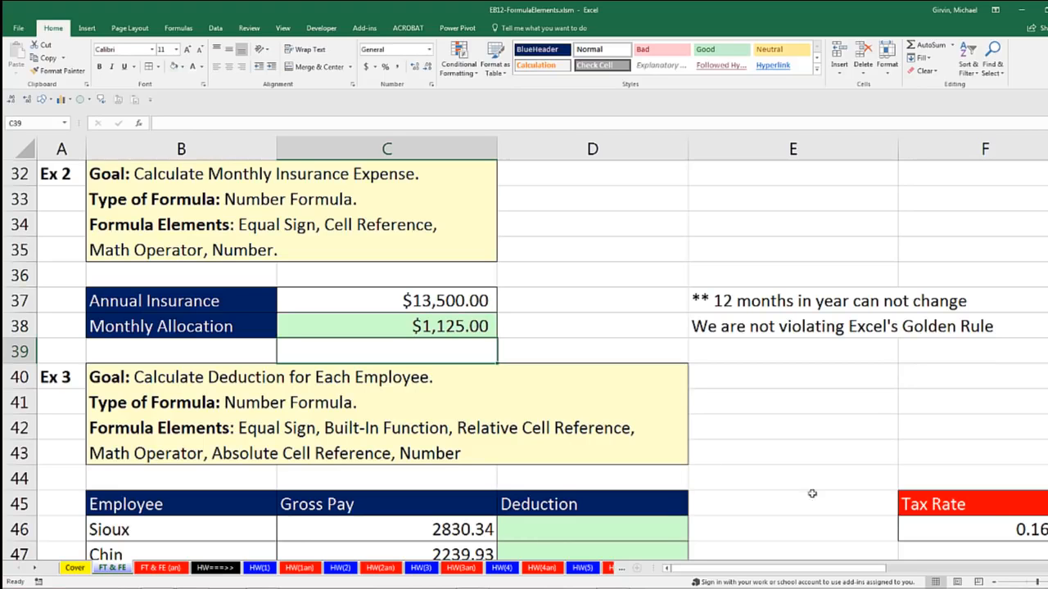
- Examine the gross pay, deduction and total cells in the Ex 3 employee deduction table
{"action": "scroll", "coordinate": [712, 381], "scroll_direction": "down", "scroll_amount": 3}
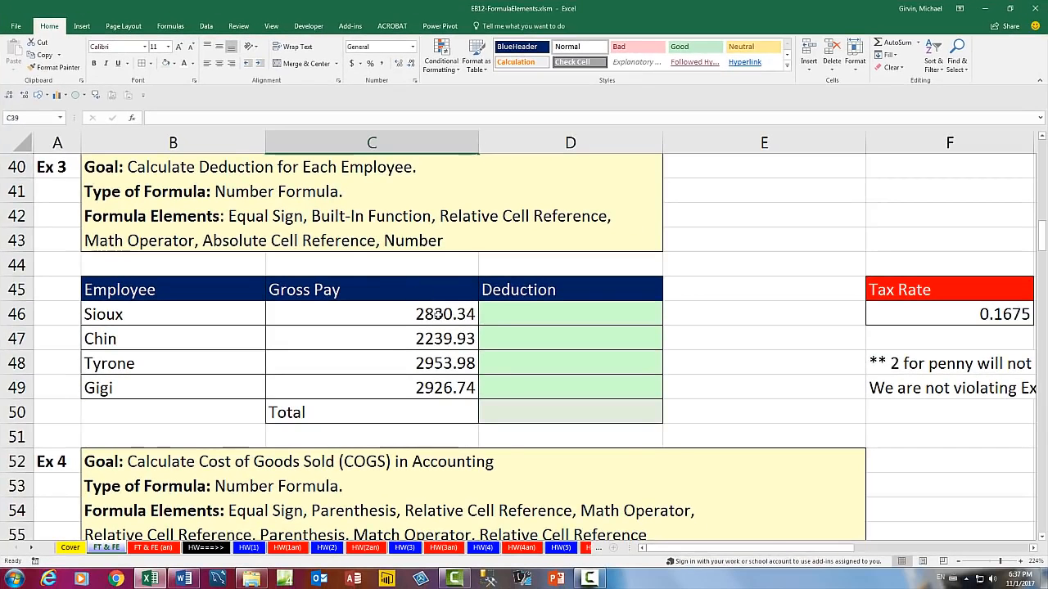
{"action": "left_click", "coordinate": [454, 325]}
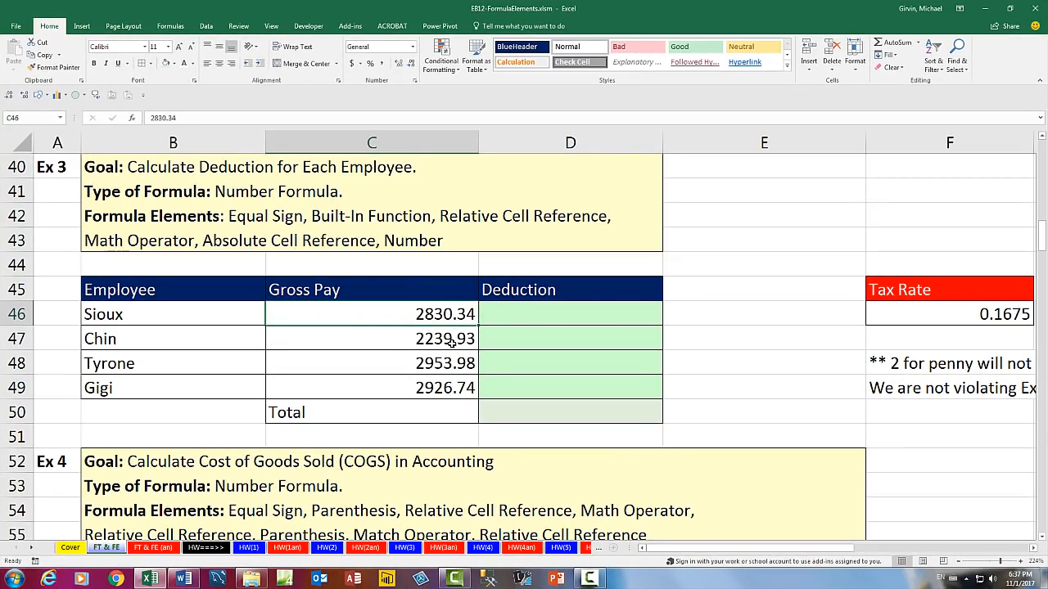
{"action": "left_click", "coordinate": [451, 338]}
{"action": "left_click", "coordinate": [541, 316]}
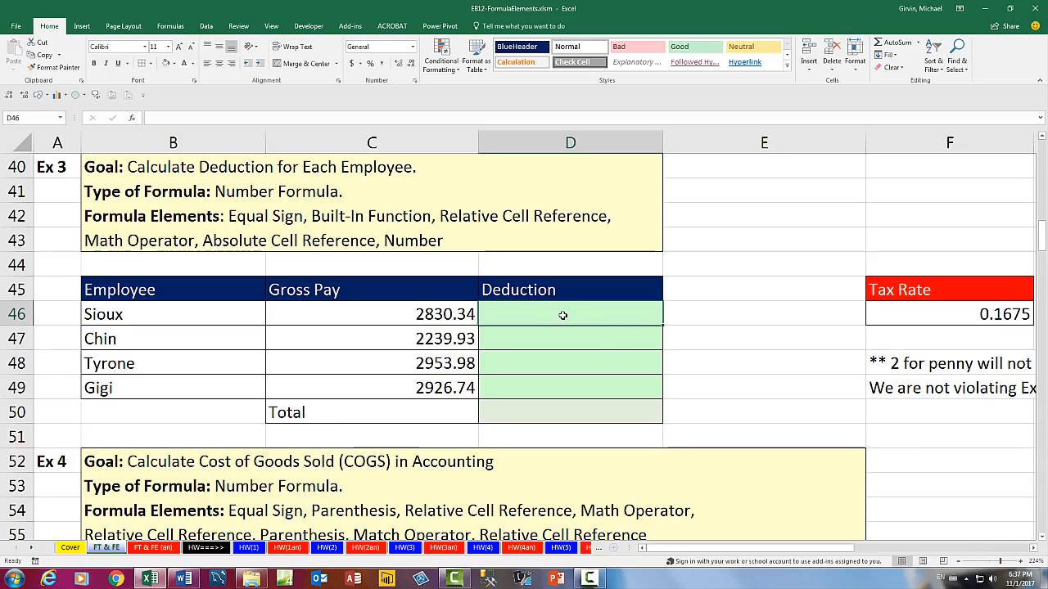
{"action": "left_click", "coordinate": [494, 342]}
{"action": "left_click", "coordinate": [495, 362]}
{"action": "left_click", "coordinate": [503, 384]}
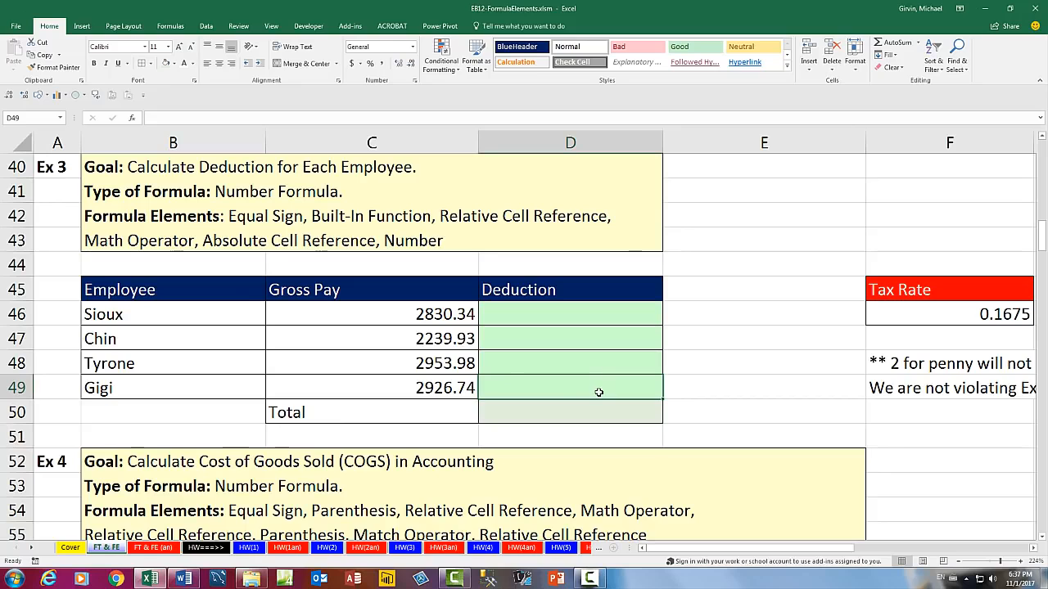
{"action": "left_click", "coordinate": [559, 412]}
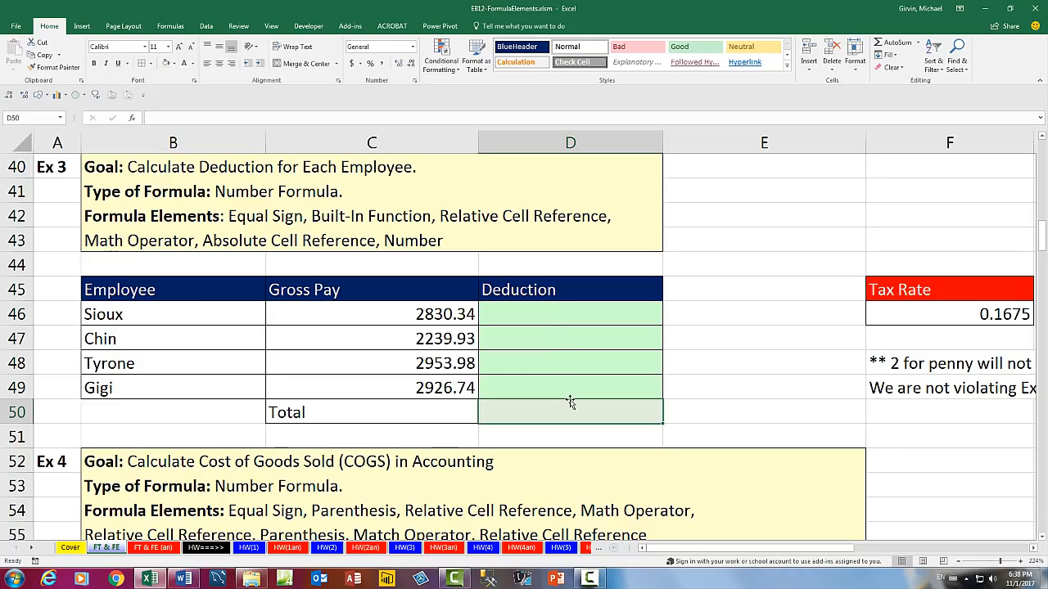
- Calculate the first employee's deduction in D46 with the formula =ROUND(C46*$F$46,2), keeping the cell selected
{"action": "left_click", "coordinate": [531, 313]}
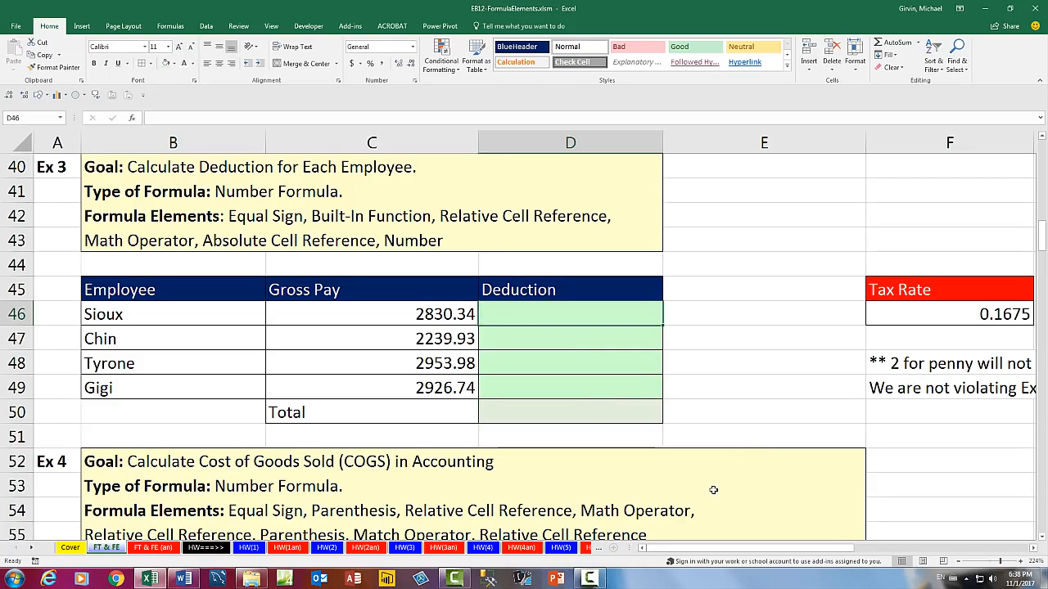
{"action": "type", "text": "="}
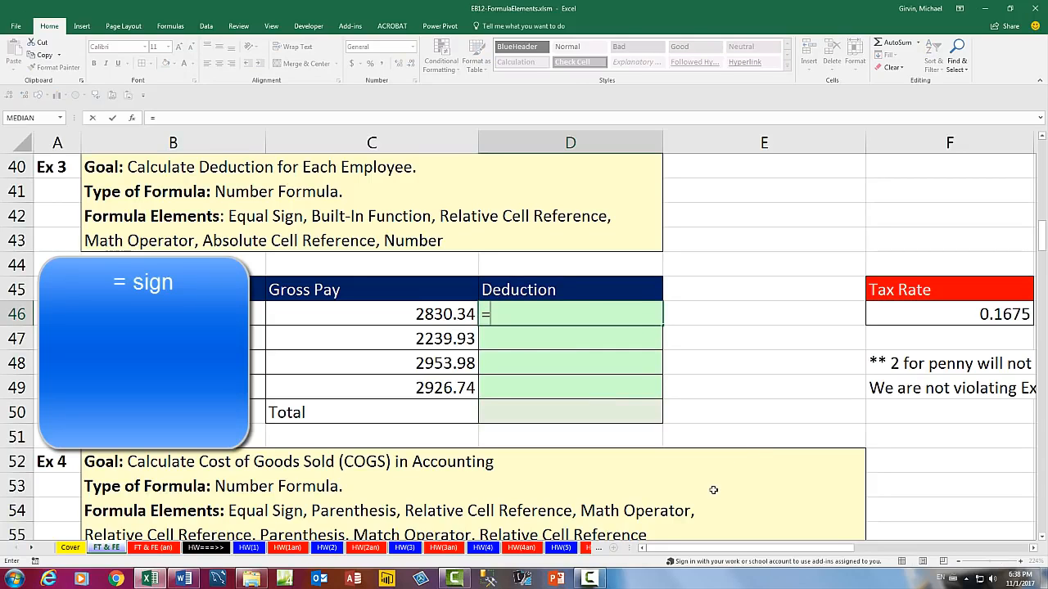
{"action": "type", "text": "round"}
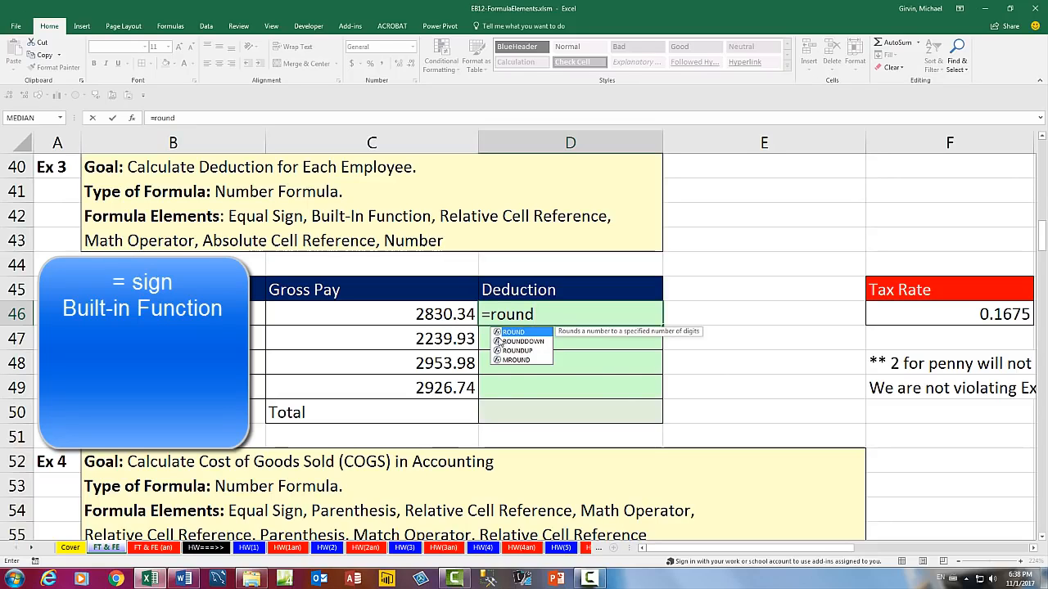
{"action": "key", "text": "Tab"}
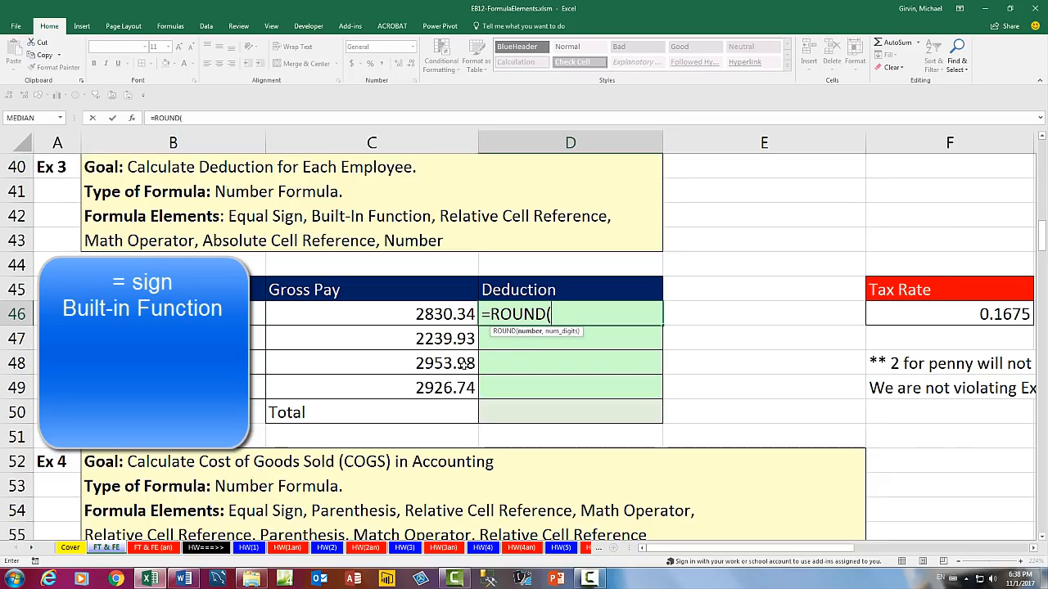
{"action": "key", "text": "Left"}
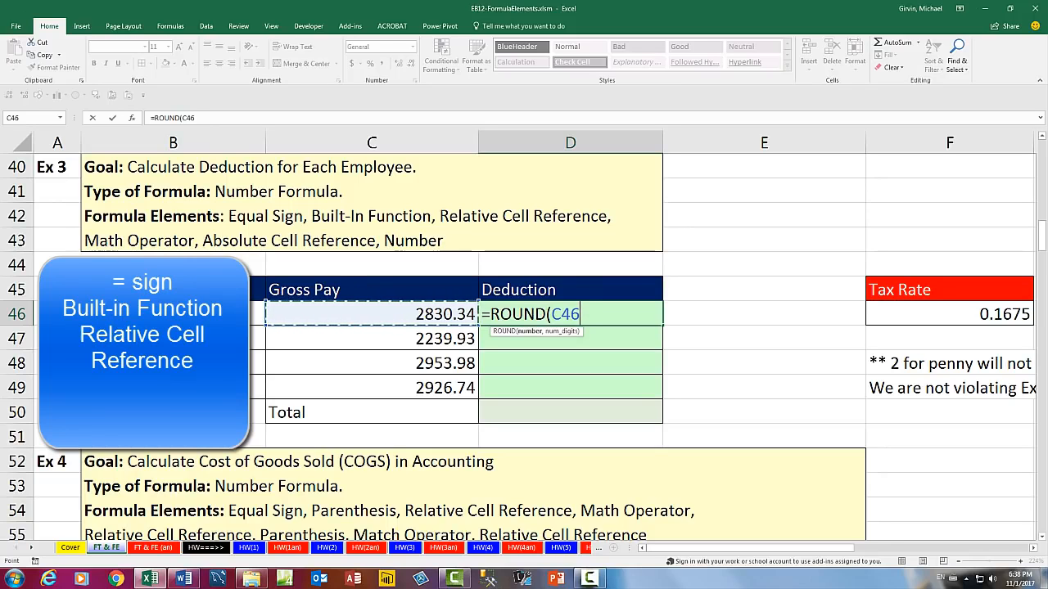
{"action": "type", "text": "*"}
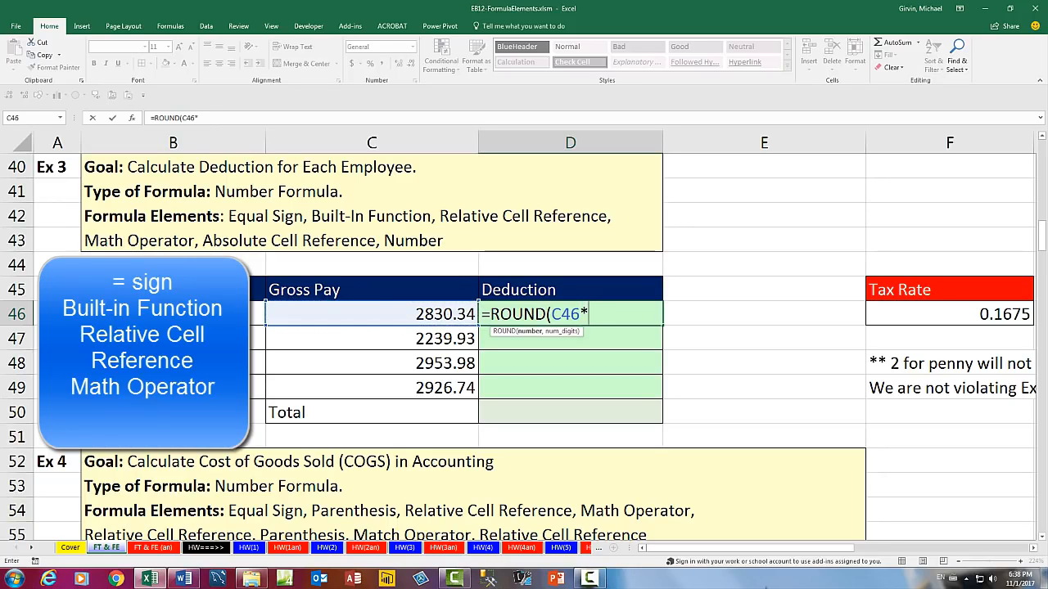
{"action": "left_click", "coordinate": [894, 309]}
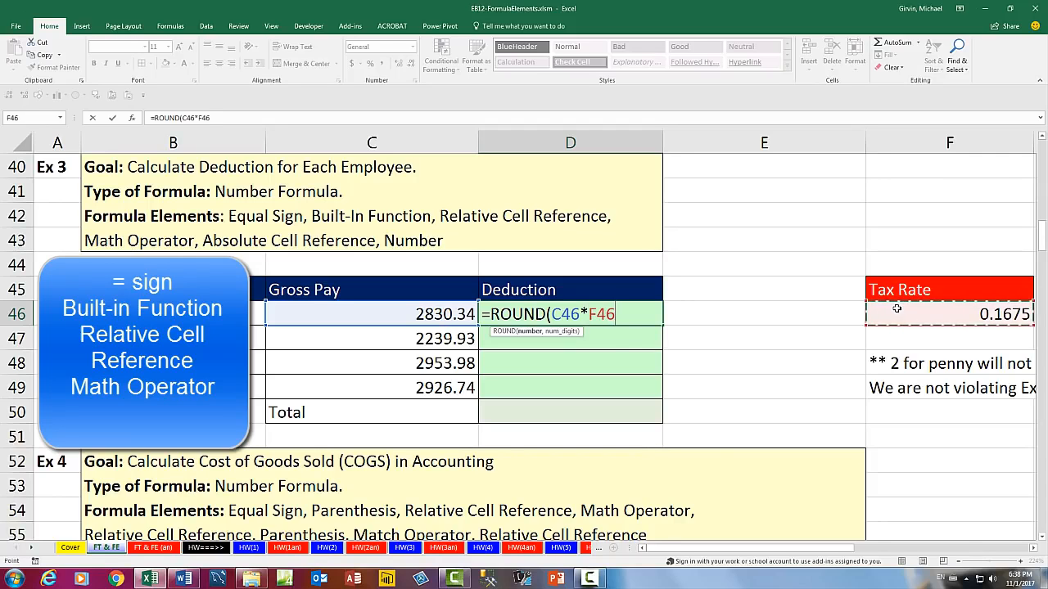
{"action": "key", "text": "F4"}
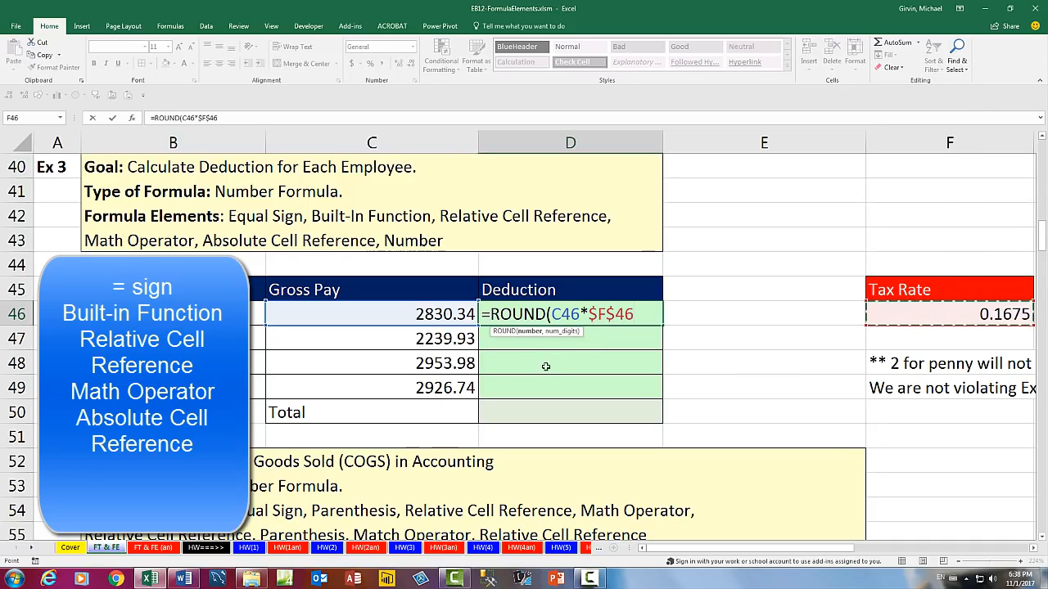
{"action": "type", "text": ",2"}
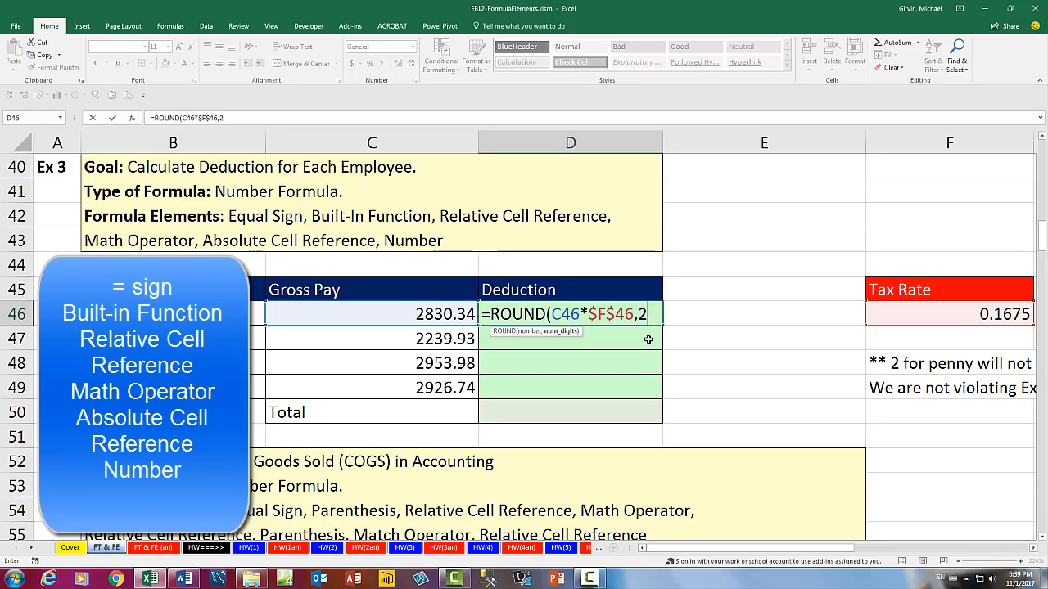
{"action": "type", "text": ")"}
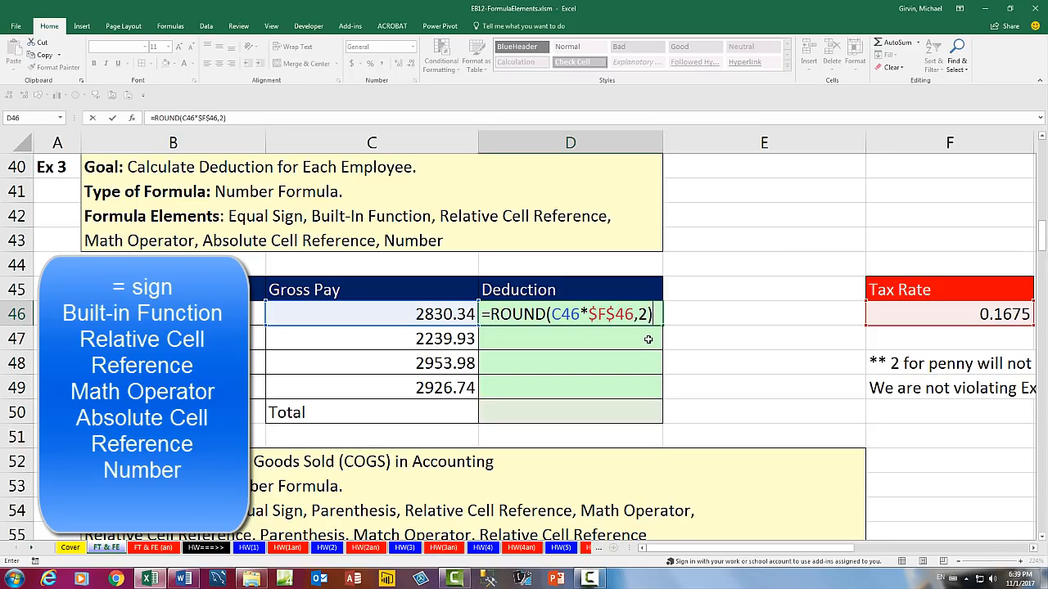
{"action": "key", "text": "ctrl+Return"}
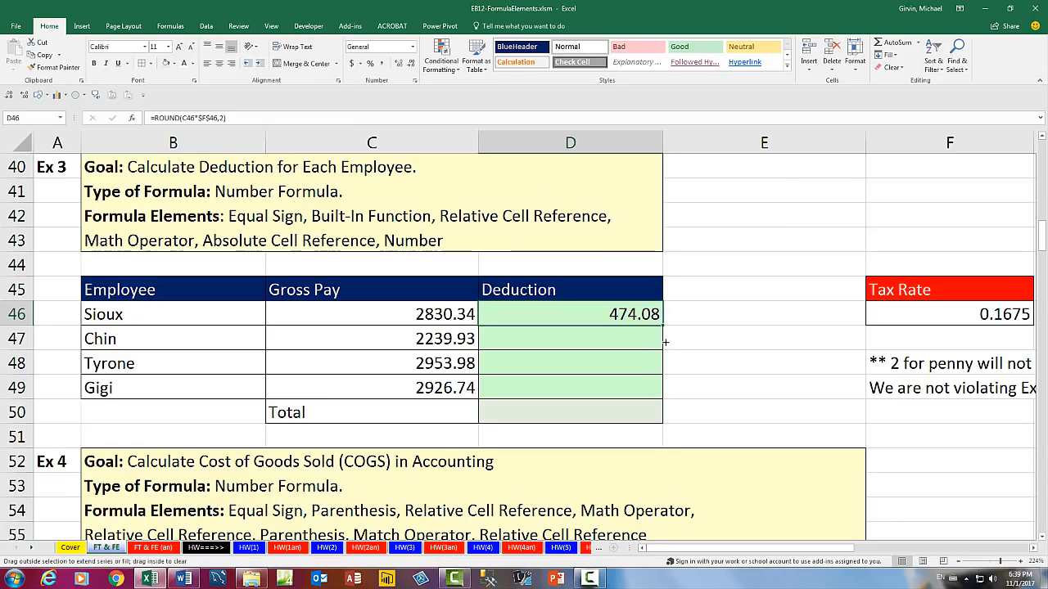
- Copy the deduction formula from D46 down through D49 and check the cell references in the last row's formula
{"action": "left_click_drag", "start_coordinate": [664, 328], "coordinate": [666, 397]}
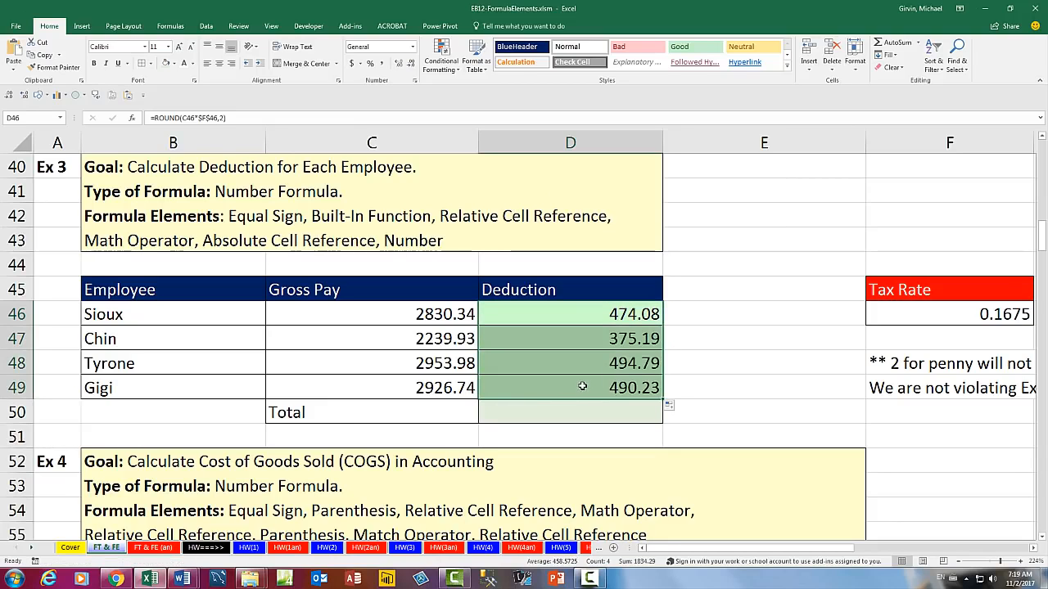
{"action": "left_click", "coordinate": [583, 385]}
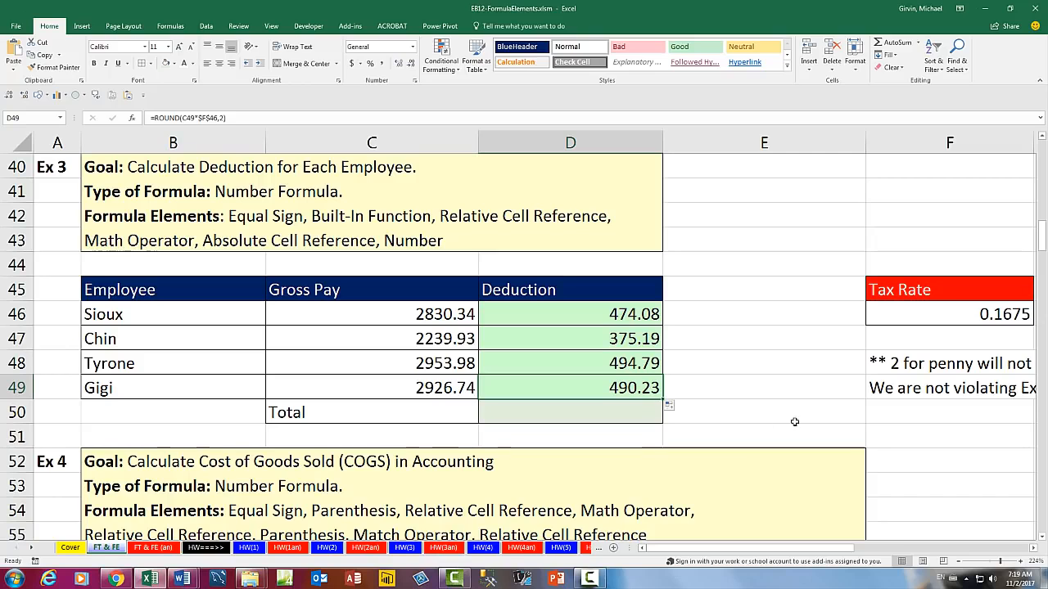
{"action": "key", "text": "F2"}
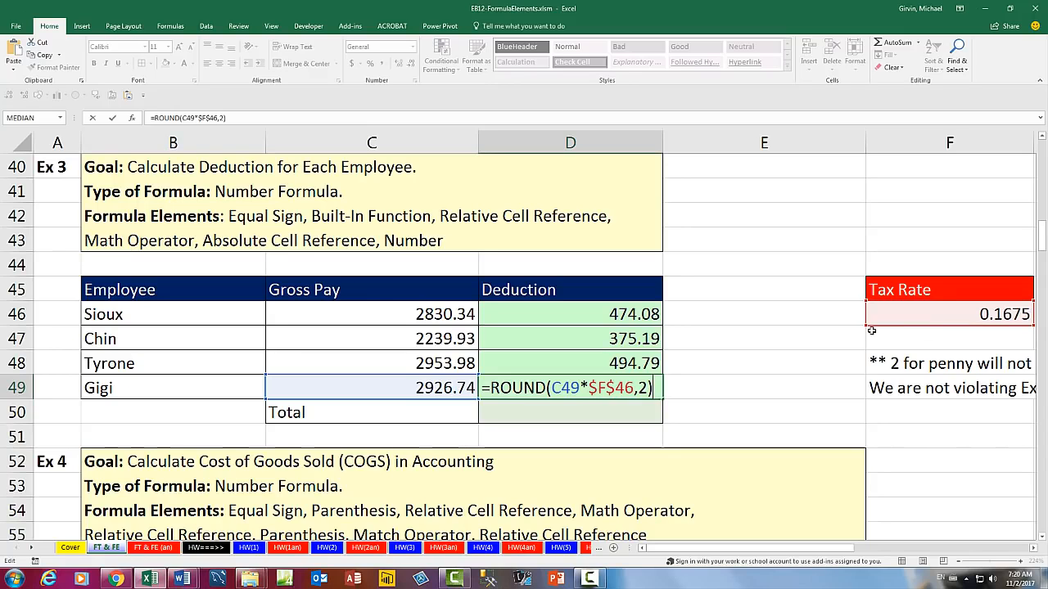
{"action": "key", "text": "Return"}
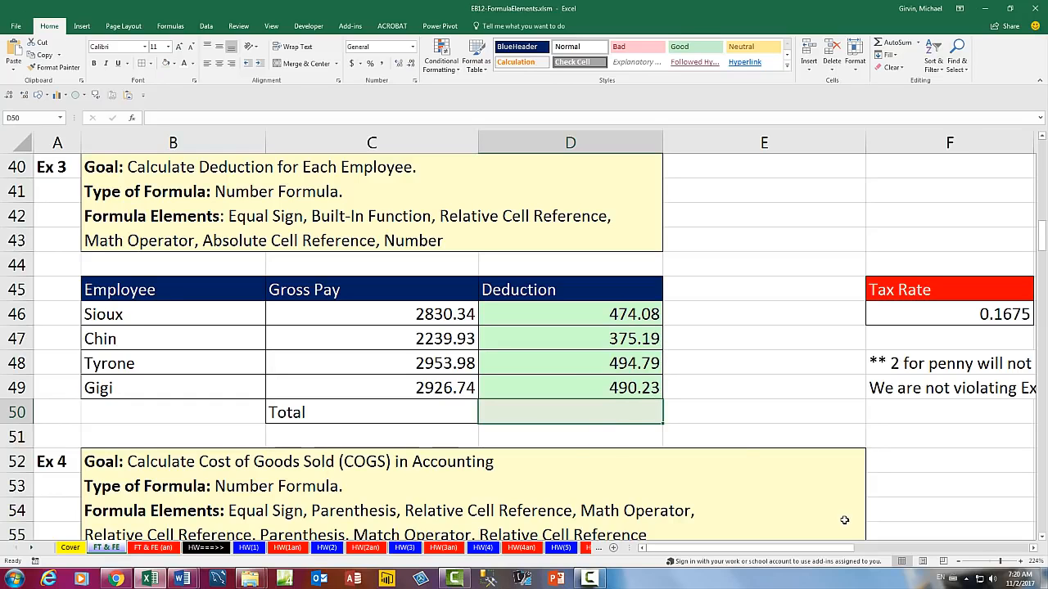
- Total the employee deductions in D50 with a SUM formula over D46:D49
{"action": "key", "text": "alt+equal"}
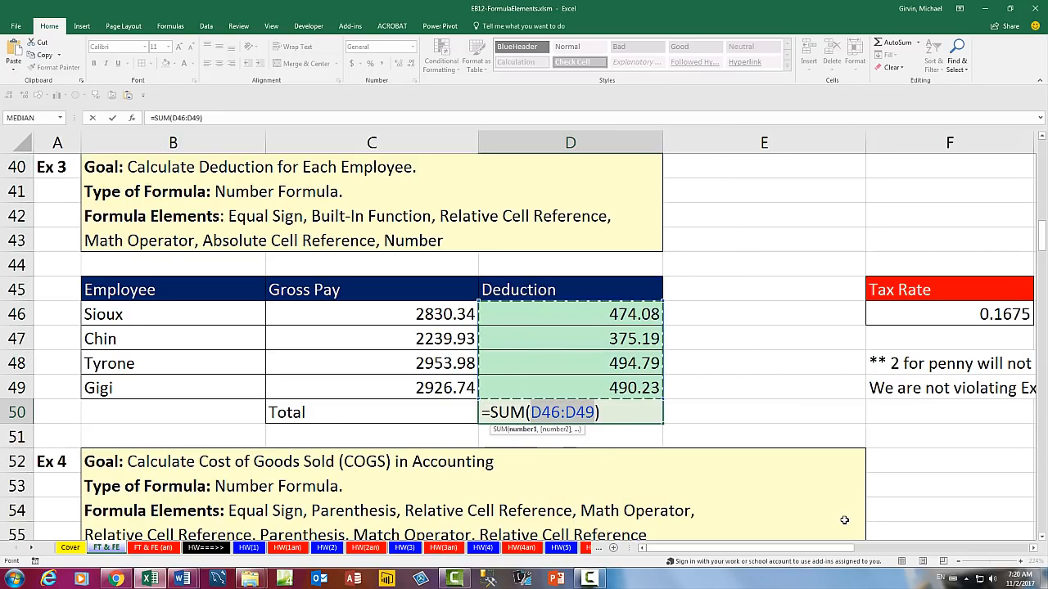
{"action": "key", "text": "Return"}
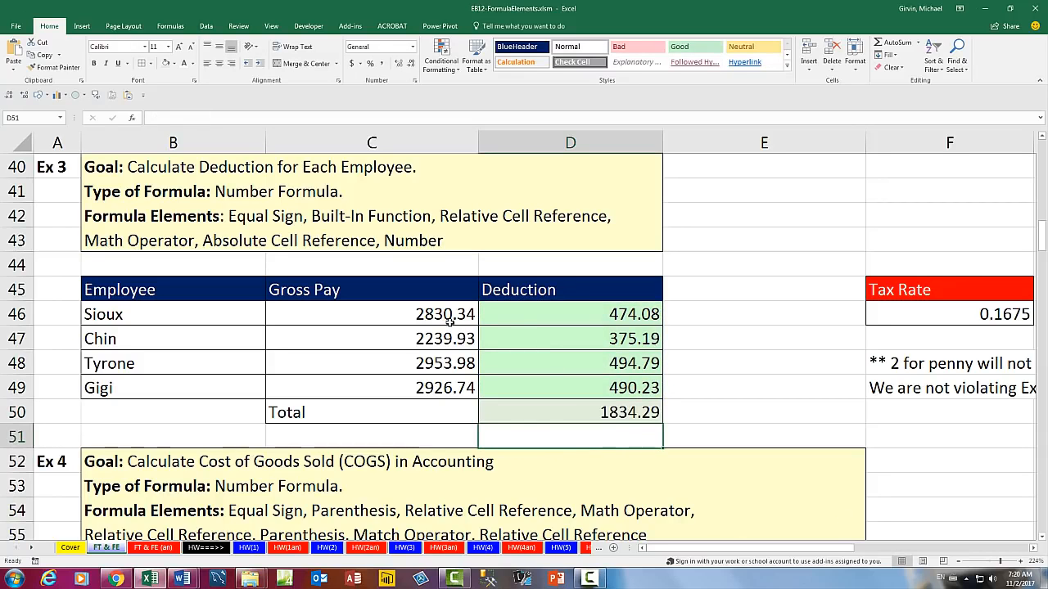
- Format the gross pay and deduction amounts in C46:D49 and the total in D50 as Currency with two decimals and the $ symbol
{"action": "left_click_drag", "start_coordinate": [420, 316], "coordinate": [555, 384]}
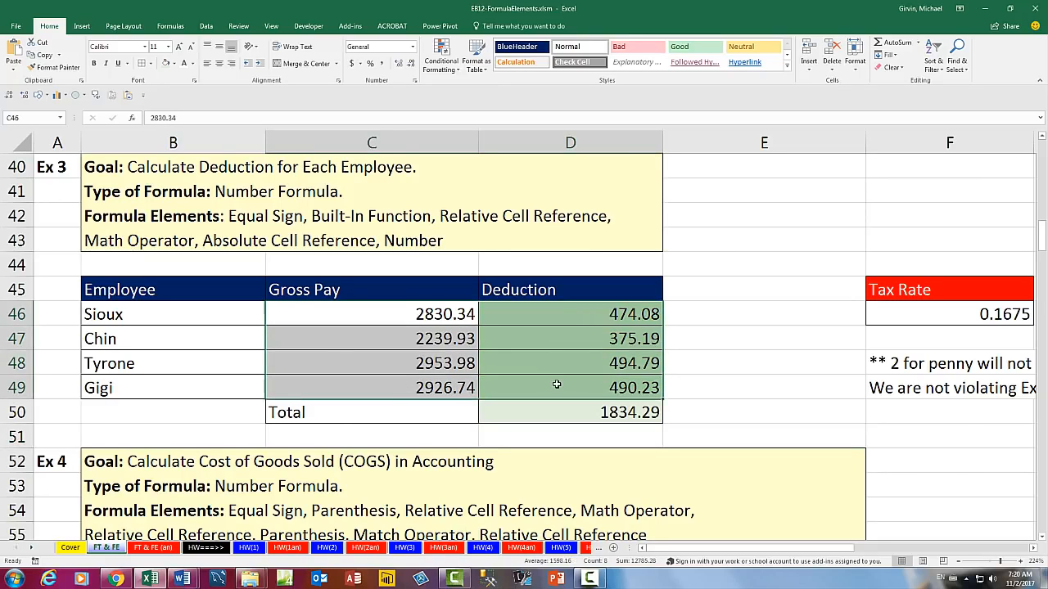
{"action": "key", "text": "ctrl"}
{"action": "left_click", "coordinate": [594, 420], "text": "ctrl"}
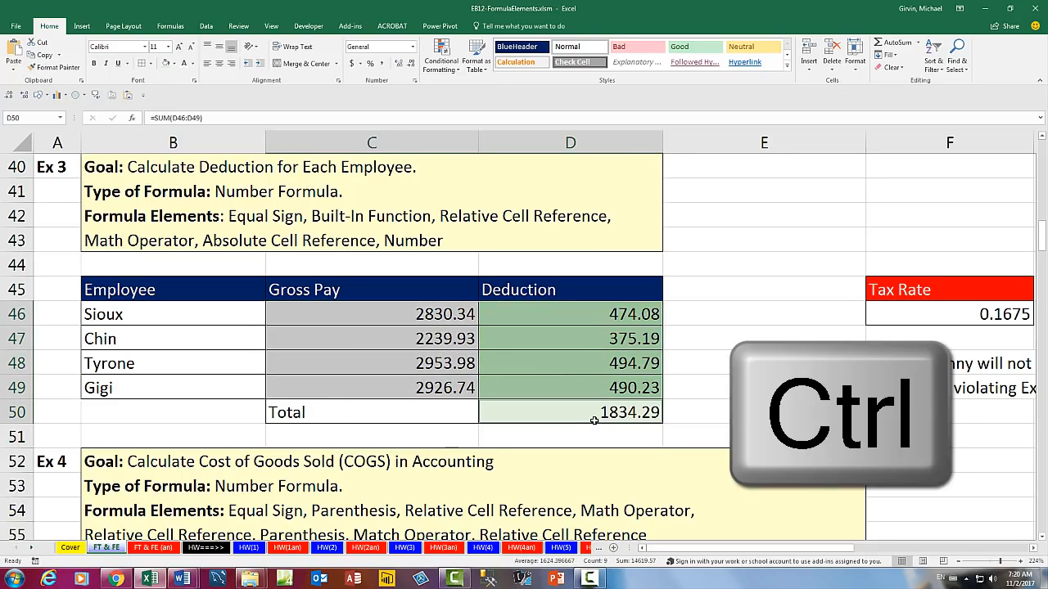
{"action": "left_click", "coordinate": [411, 47]}
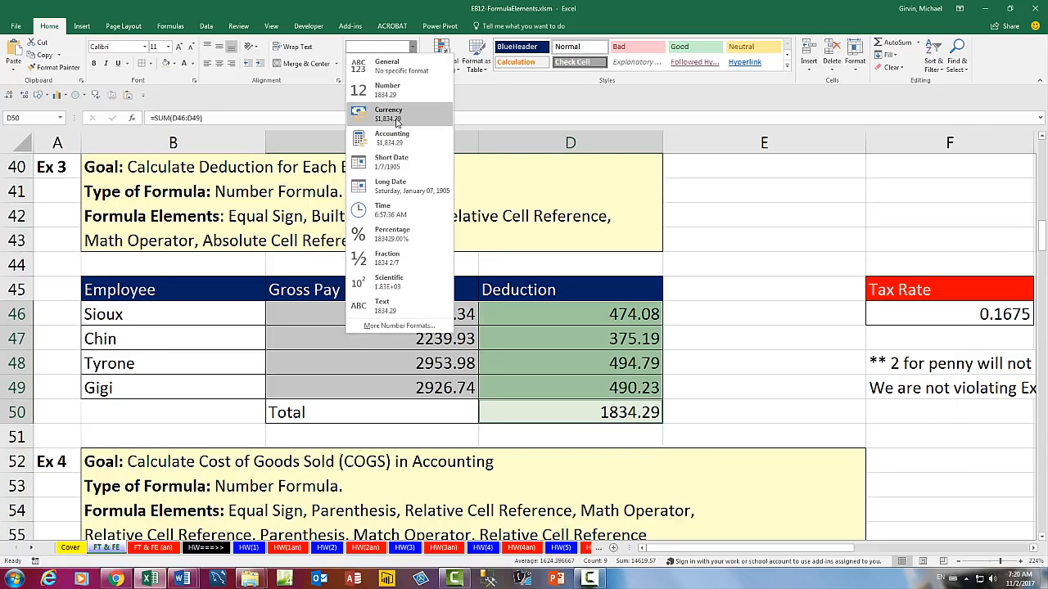
{"action": "key", "text": "Escape"}
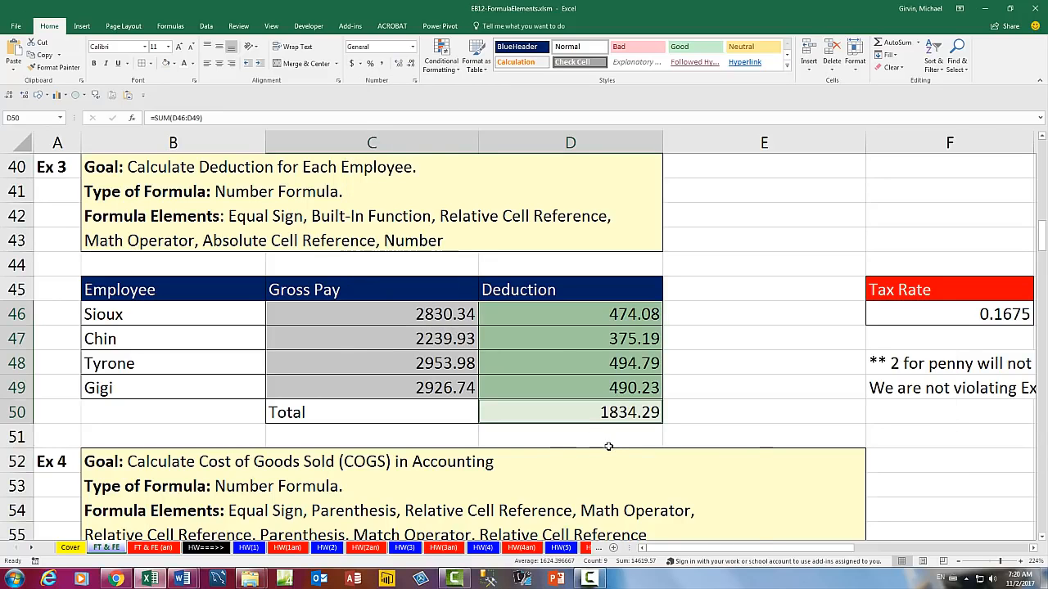
{"action": "key", "text": "ctrl+1"}
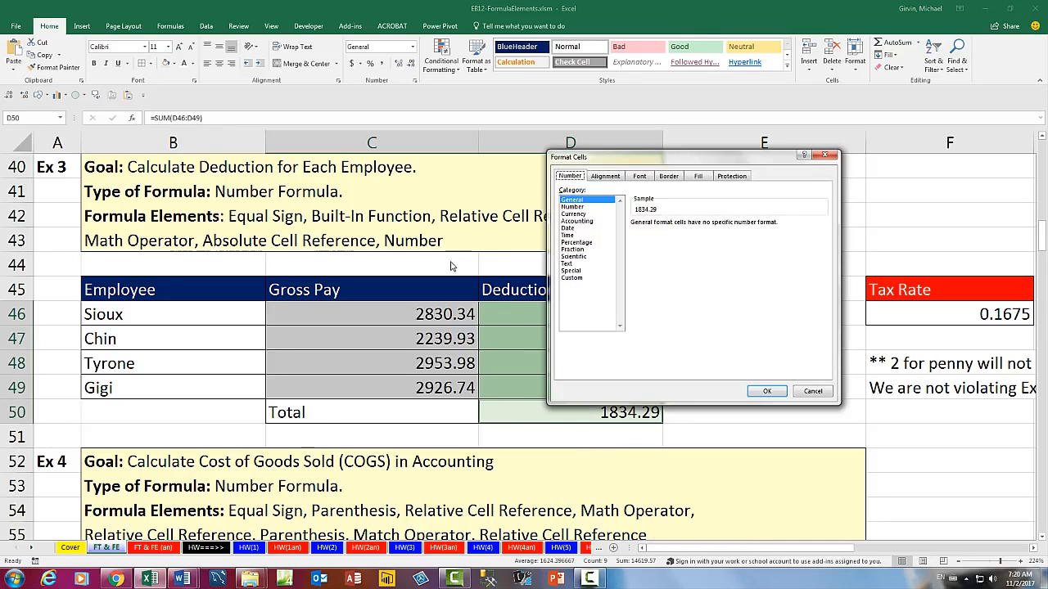
{"action": "left_click", "coordinate": [578, 213]}
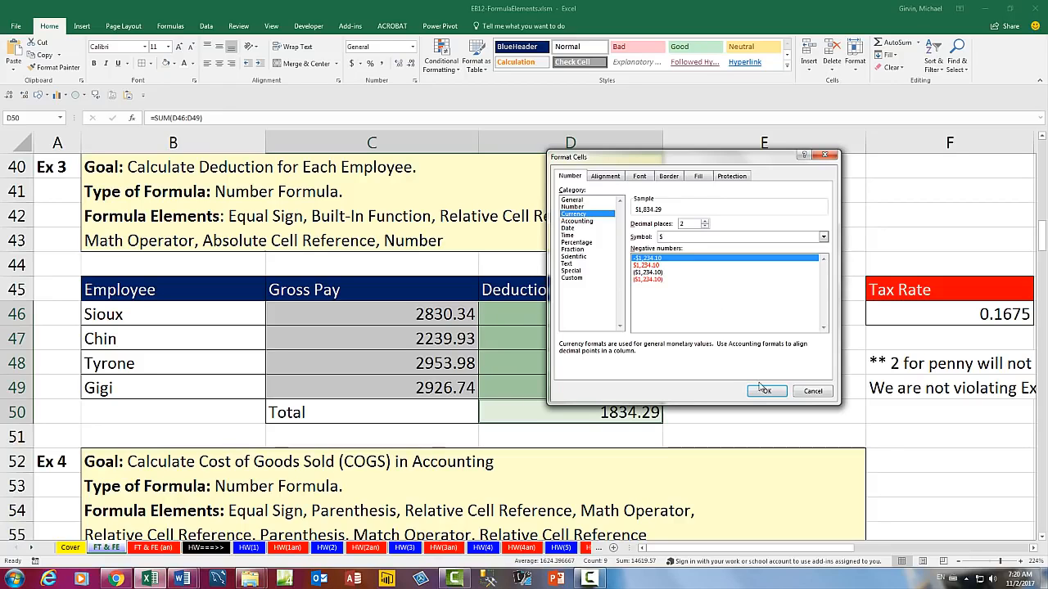
{"action": "key", "text": "Return"}
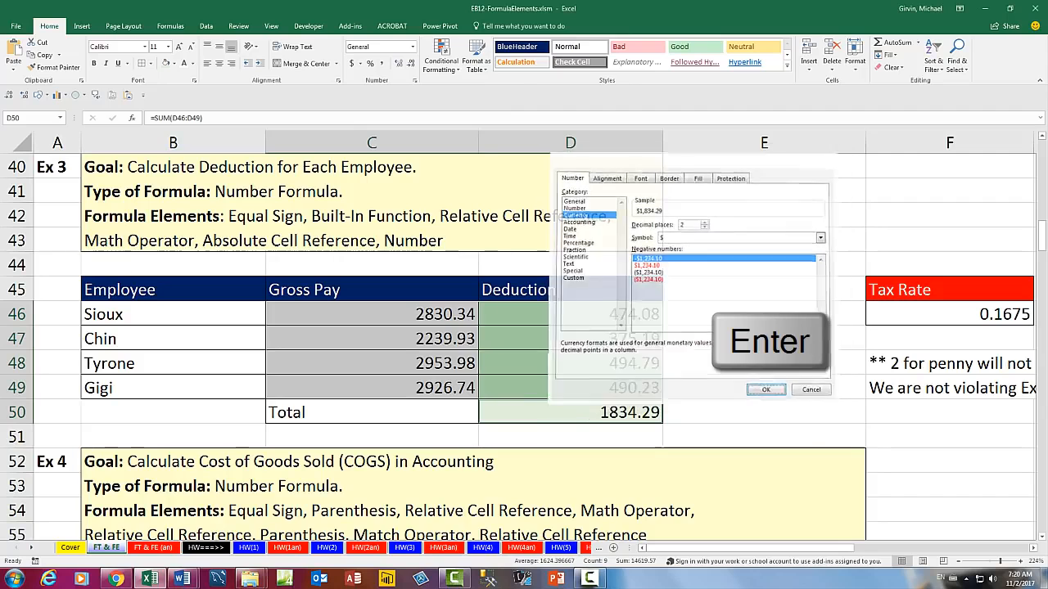
{"action": "left_click", "coordinate": [713, 409]}
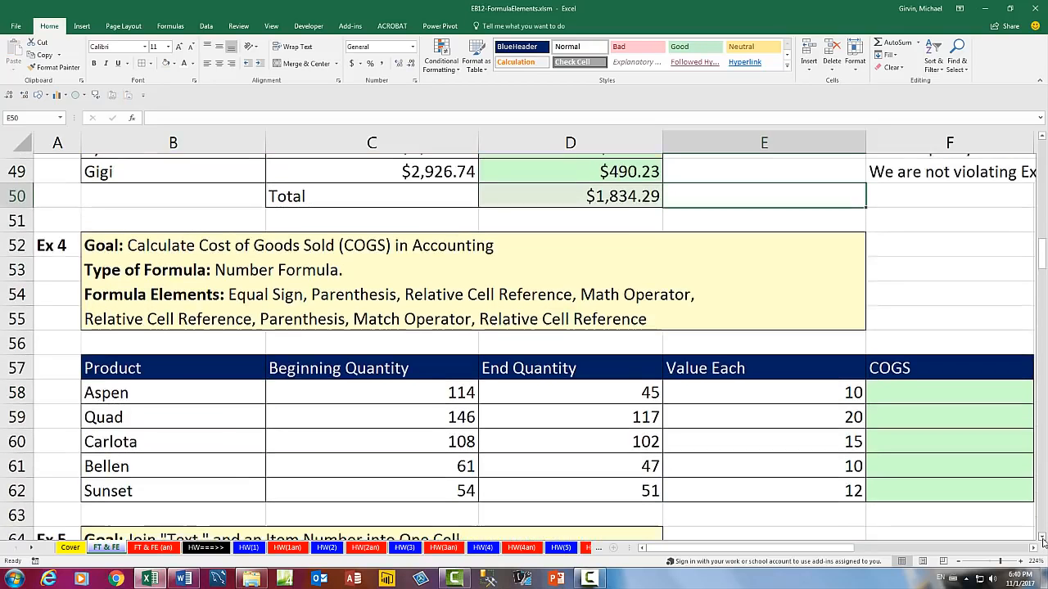
- Examine the product, beginning quantity, end quantity and COGS cells in the Ex 4 cost of goods sold table
{"action": "left_click", "coordinate": [1042, 539]}
{"action": "left_click", "coordinate": [1042, 539]}
{"action": "left_click", "coordinate": [1042, 538]}
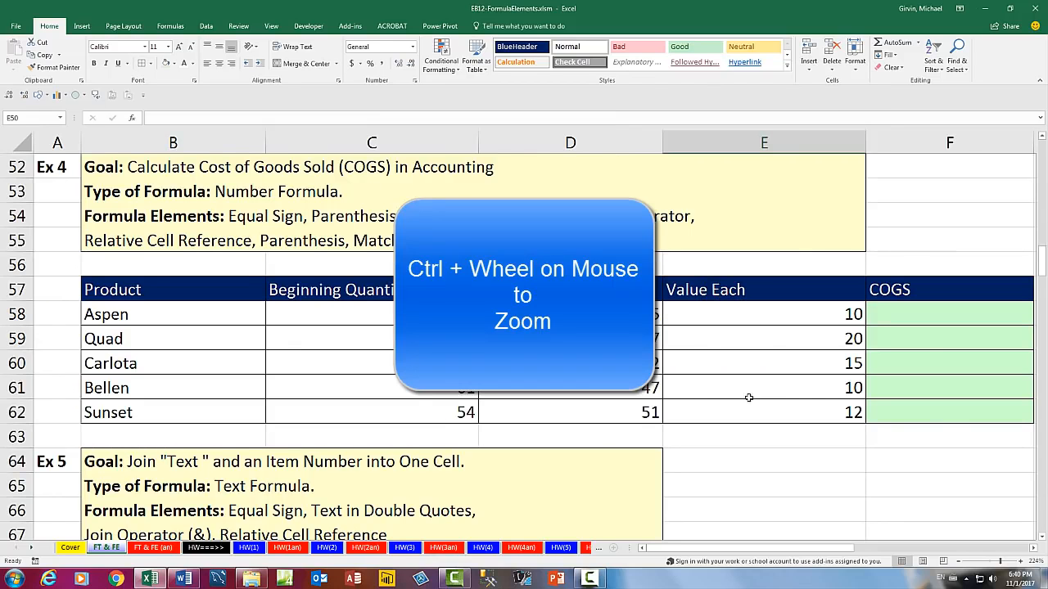
{"action": "scroll", "coordinate": [748, 397], "scroll_direction": "down", "scroll_amount": 2}
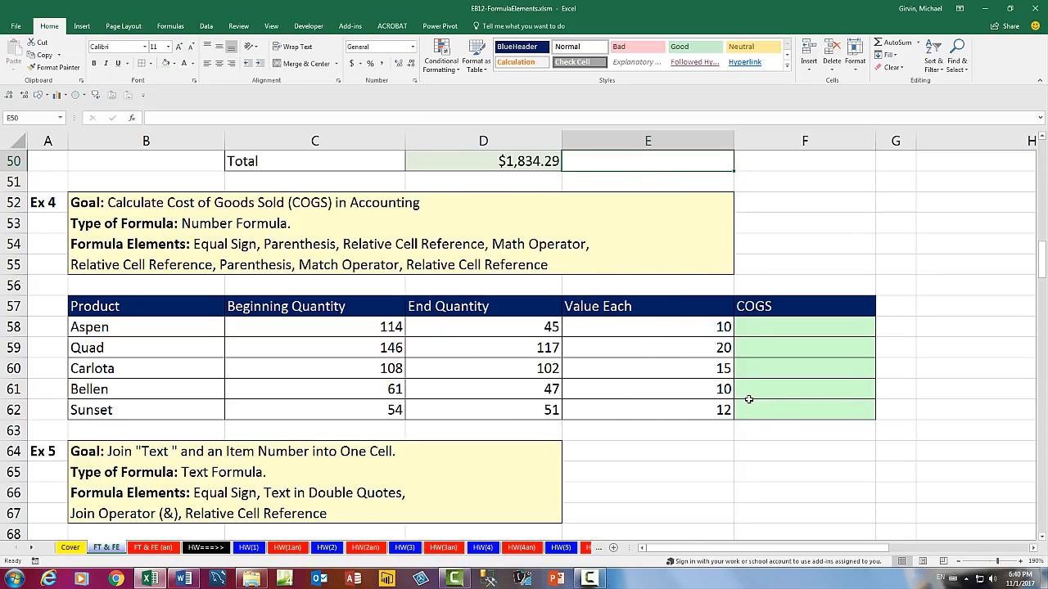
{"action": "left_click", "coordinate": [759, 326]}
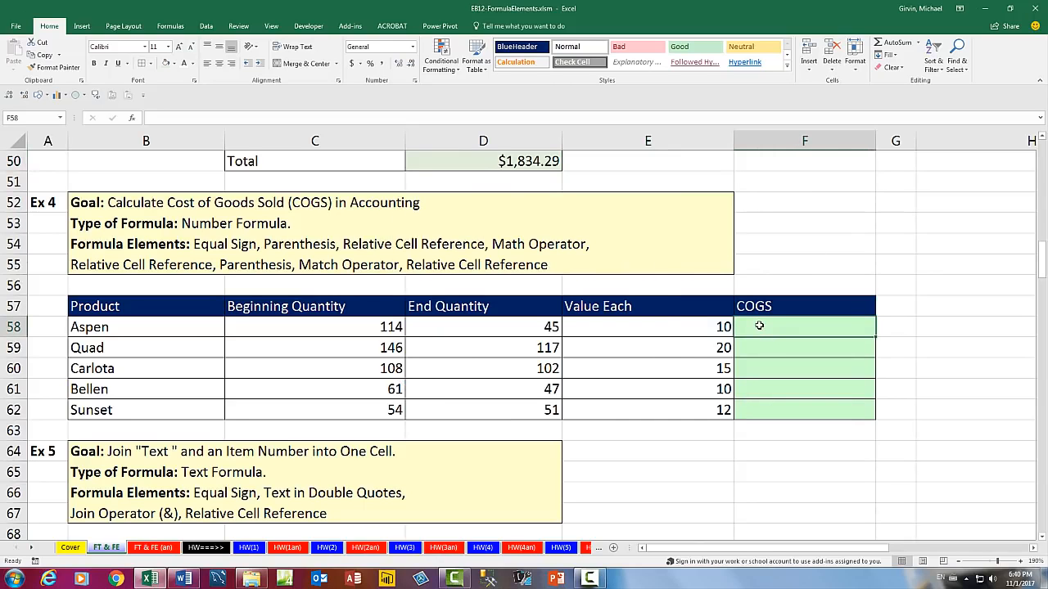
{"action": "left_click", "coordinate": [367, 328]}
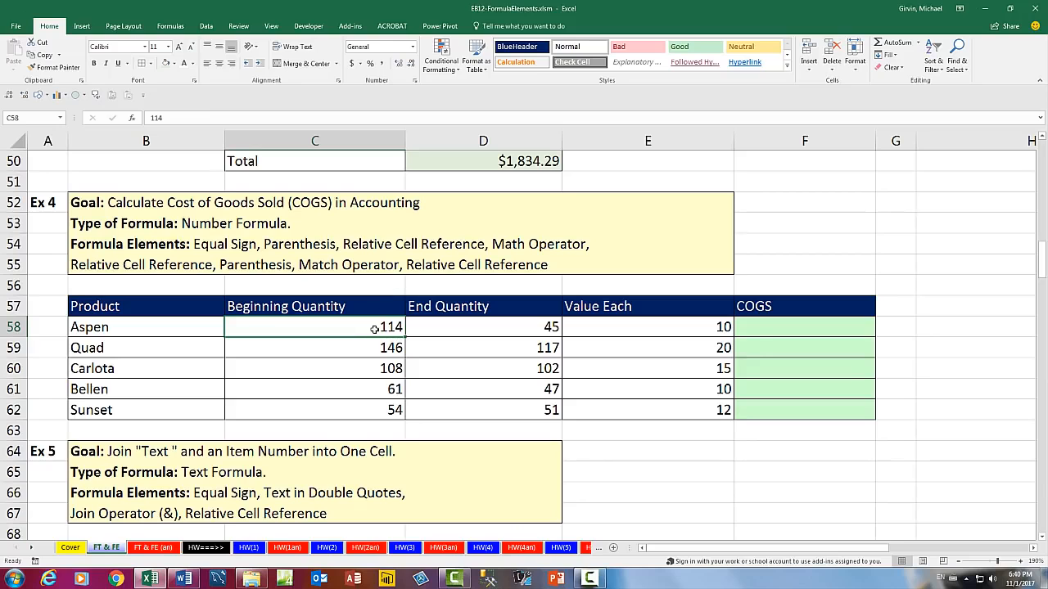
{"action": "left_click", "coordinate": [162, 329]}
{"action": "left_click", "coordinate": [172, 370]}
{"action": "left_click", "coordinate": [374, 326]}
{"action": "left_click", "coordinate": [460, 326]}
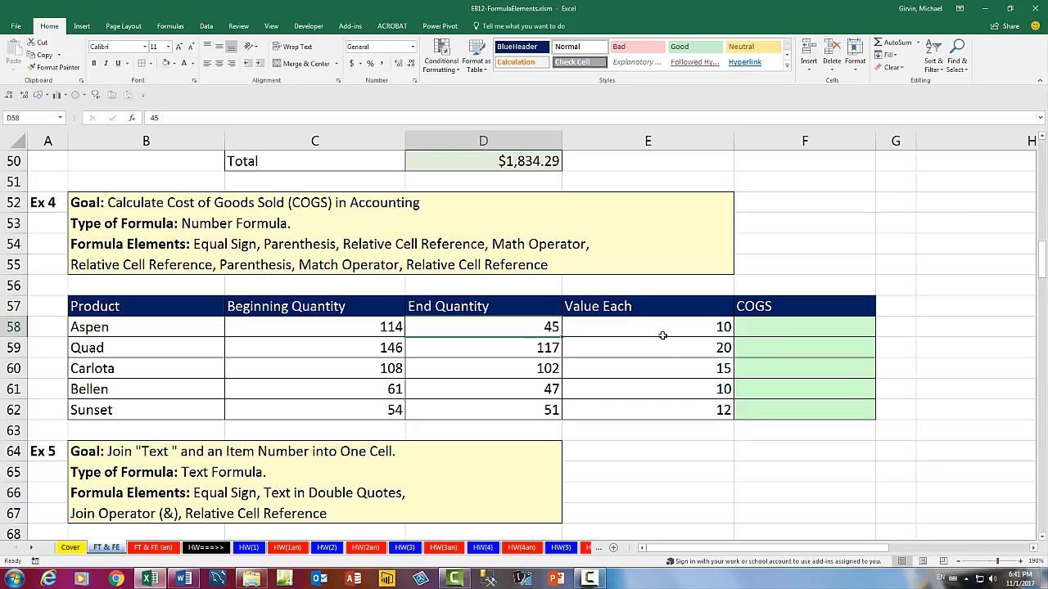
- Calculate the quantity sold for Aspen in F58 with the formula =C58-D58, keeping the cell selected
{"action": "left_click", "coordinate": [748, 328]}
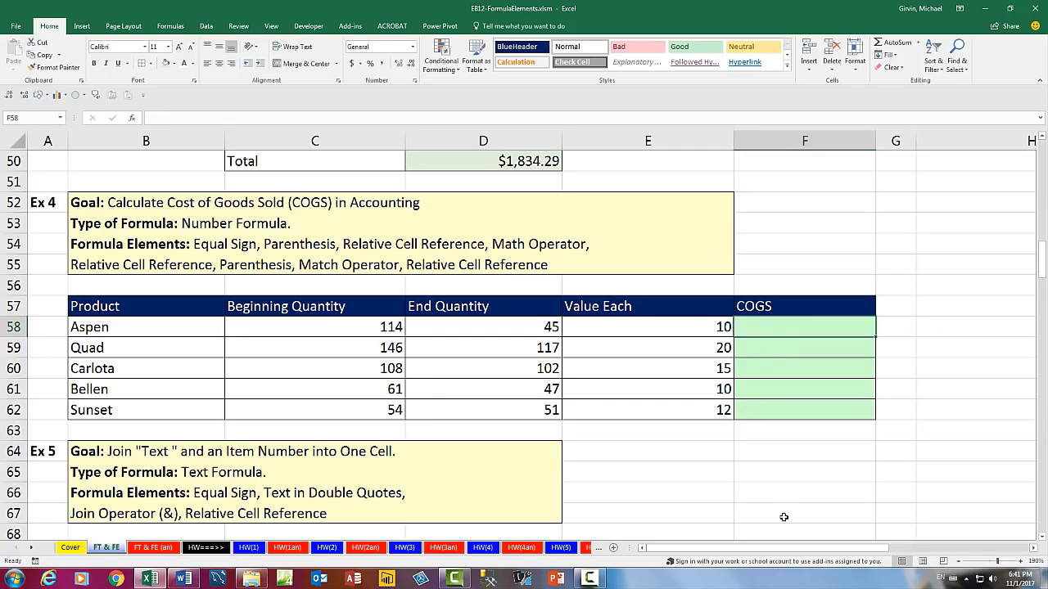
{"action": "type", "text": "="}
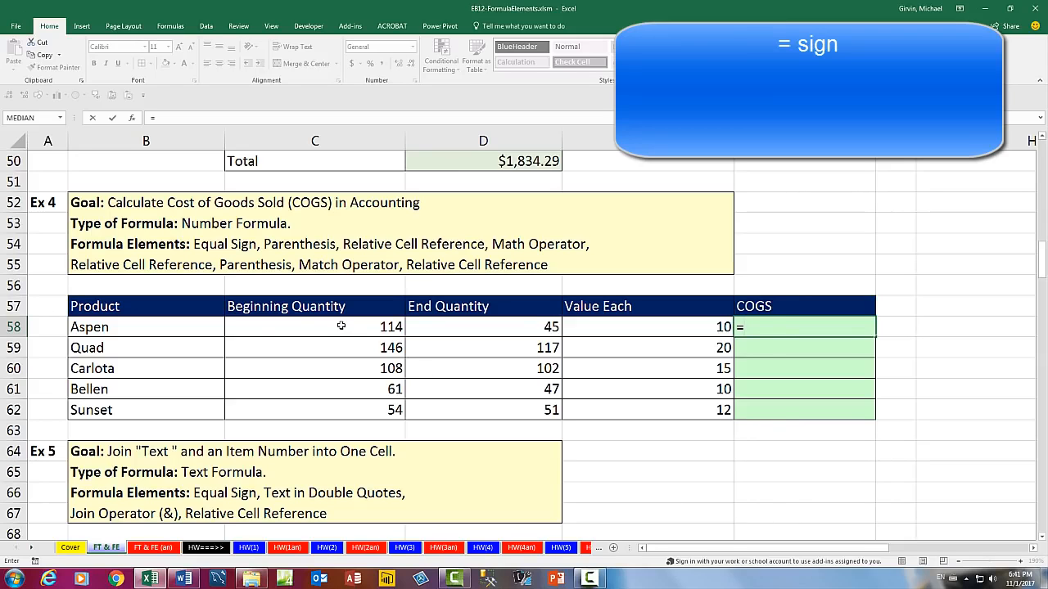
{"action": "left_click", "coordinate": [341, 326]}
{"action": "type", "text": "-"}
{"action": "left_click", "coordinate": [480, 328]}
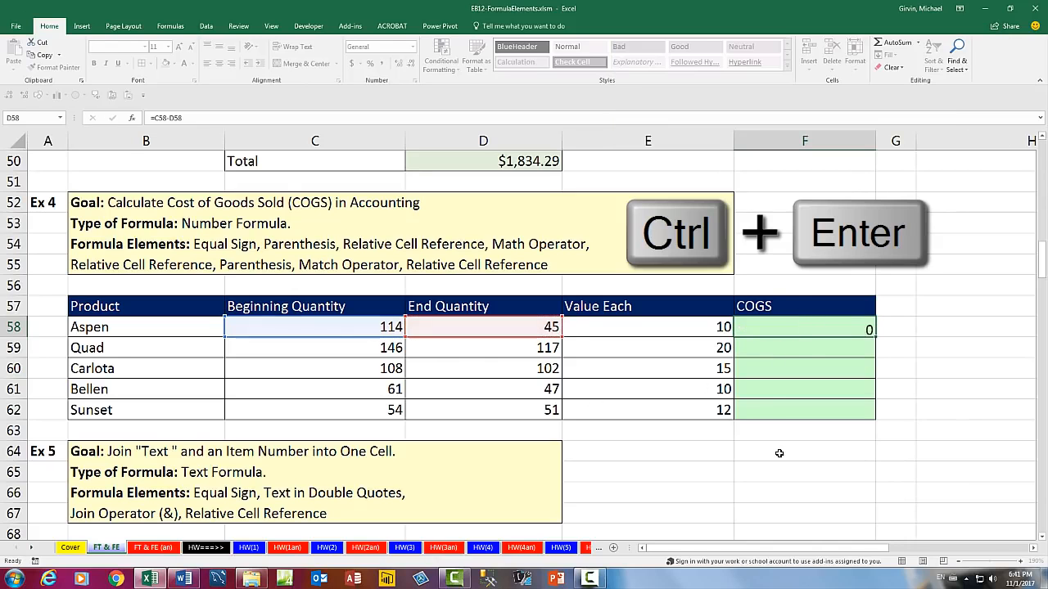
{"action": "key", "text": "ctrl+Return"}
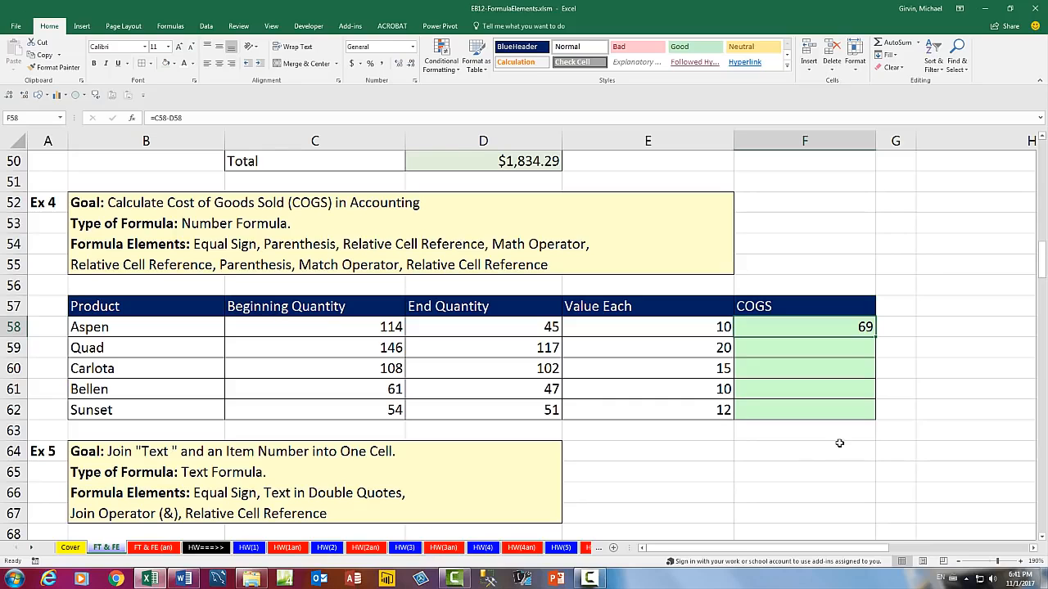
- Copy the subtraction formula from F58 down through F62 and check the cell references in the last row
{"action": "double_click", "coordinate": [875, 337]}
{"action": "left_click", "coordinate": [851, 410]}
{"action": "key", "text": "F2"}
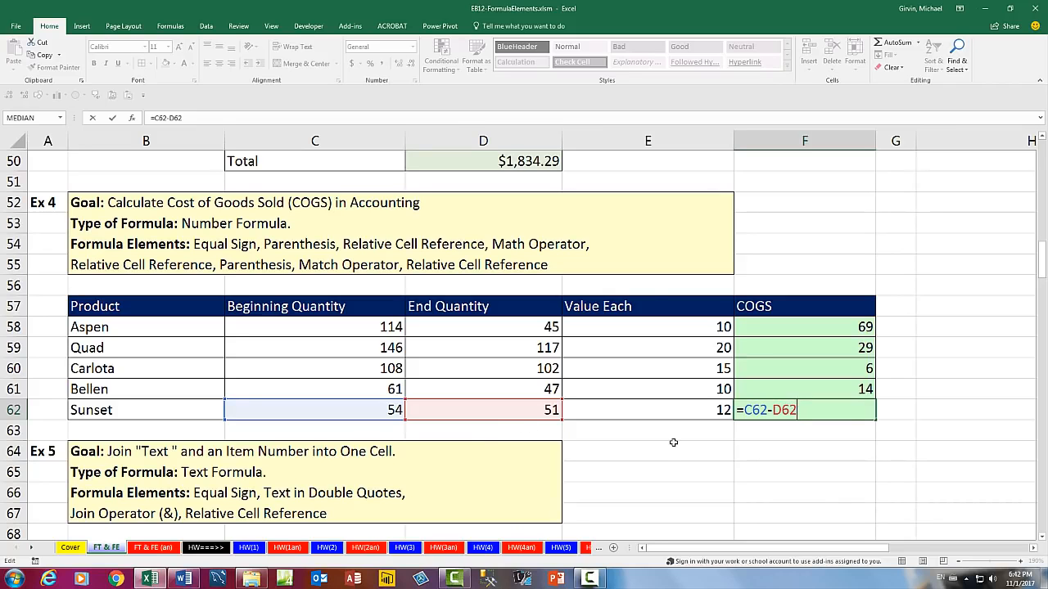
{"action": "key", "text": "Return"}
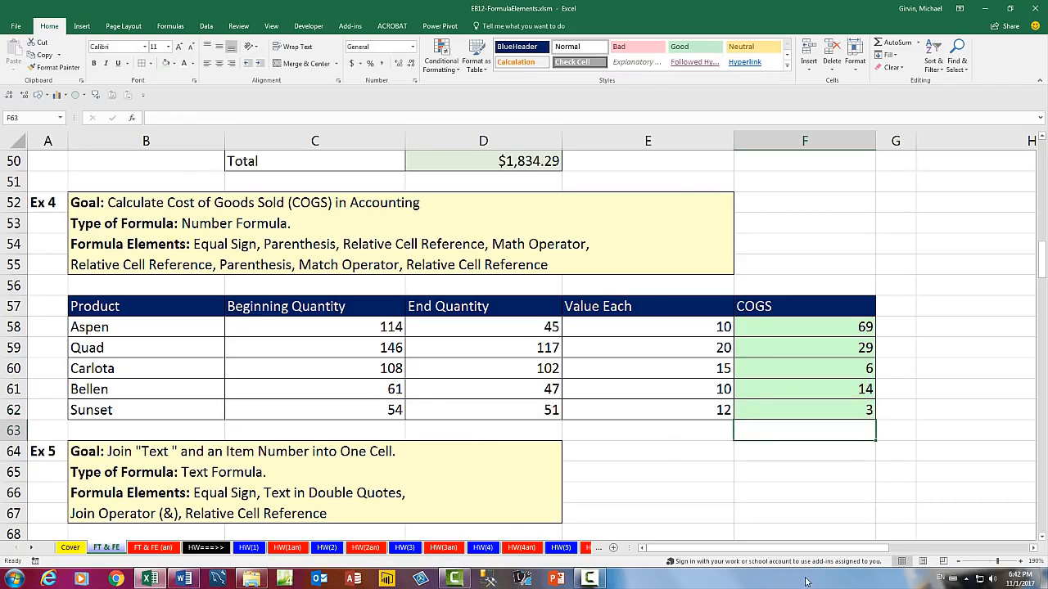
- Move the Order of Operations note from I60:J64 one column over to H60:I64, closer to the COGS table
{"action": "scroll", "coordinate": [794, 550], "scroll_direction": "down", "scroll_amount": 3}
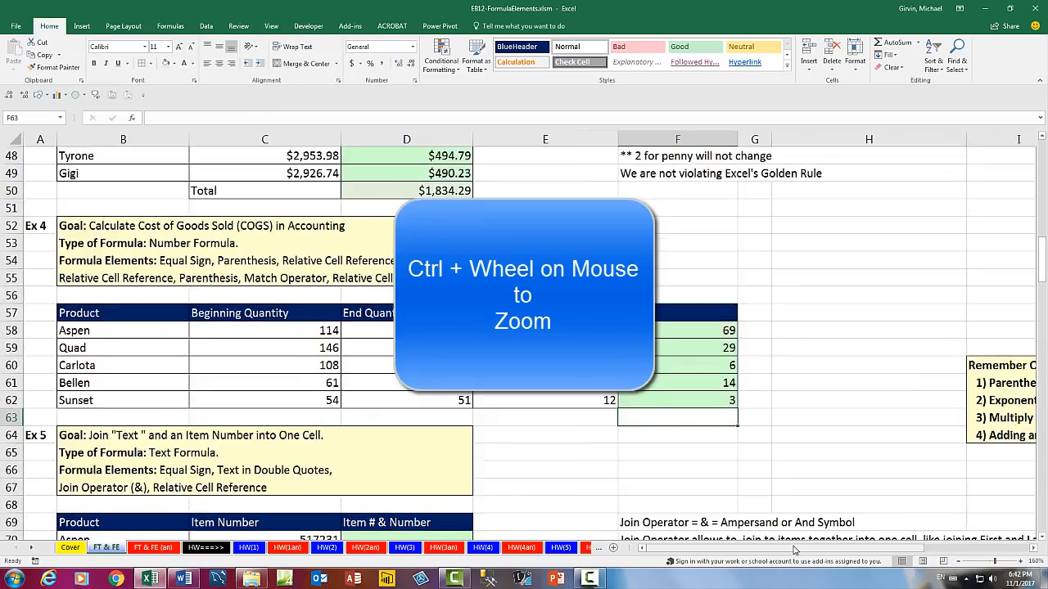
{"action": "scroll", "coordinate": [794, 551], "scroll_direction": "down", "scroll_amount": 3}
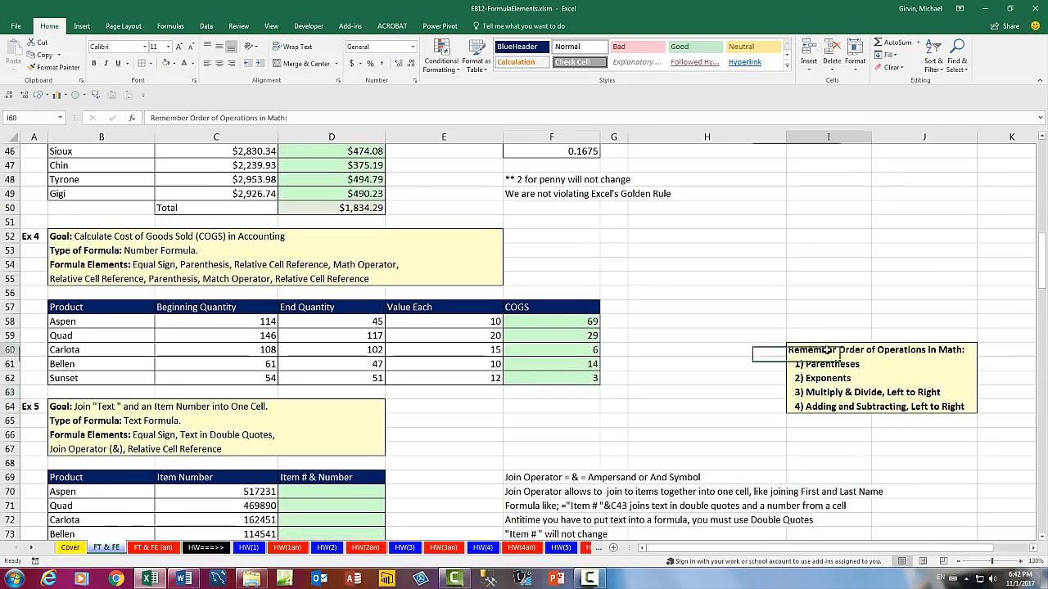
{"action": "left_click_drag", "start_coordinate": [813, 350], "coordinate": [928, 390]}
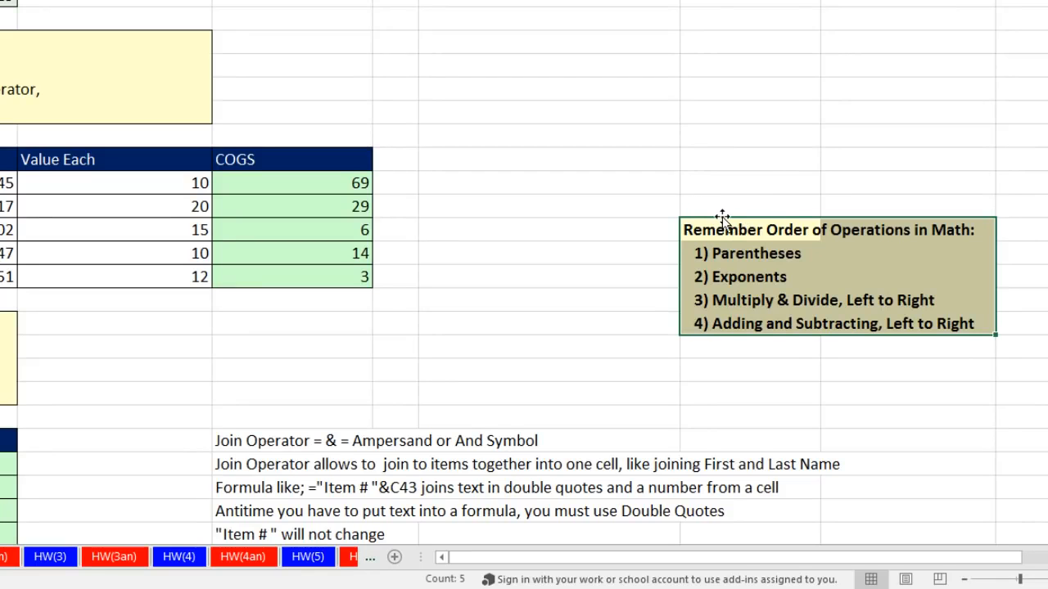
{"action": "left_click_drag", "start_coordinate": [680, 228], "coordinate": [559, 243]}
- Extend the Aspen COGS formula in F58 to multiply by the value each, making it =C58-D58*E58
{"action": "left_click", "coordinate": [314, 186]}
{"action": "key", "text": "F2"}
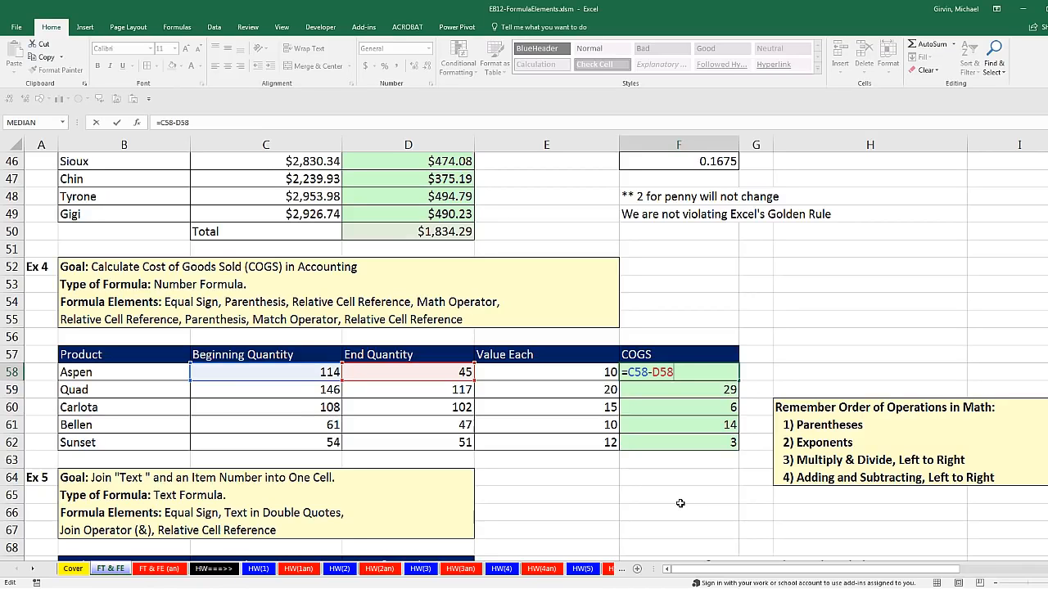
{"action": "type", "text": "*"}
{"action": "key", "text": "Left"}
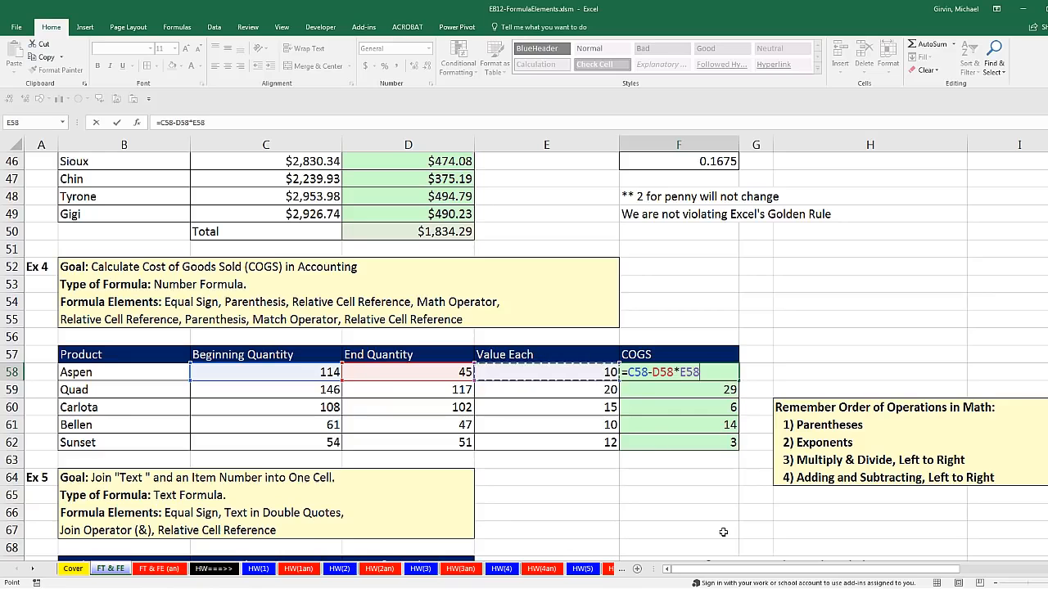
{"action": "key", "text": "ctrl+Return"}
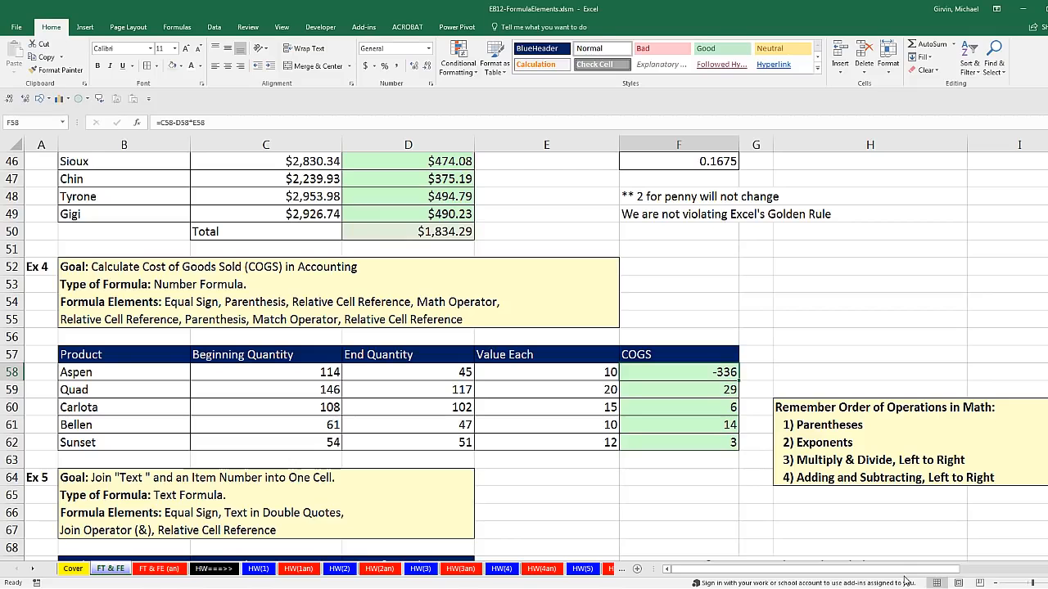
- Add parentheses around the subtraction in F58 so the formula reads =(C58-D58)*E58, keeping the cell selected
{"action": "key", "text": "F2"}
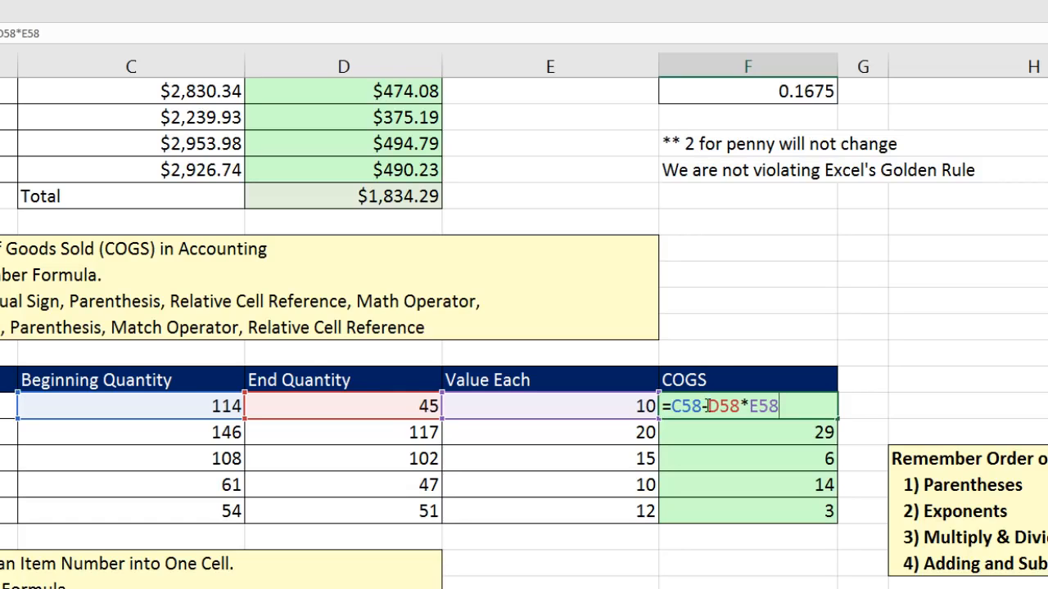
{"action": "left_click", "coordinate": [740, 406]}
{"action": "type", "text": ")"}
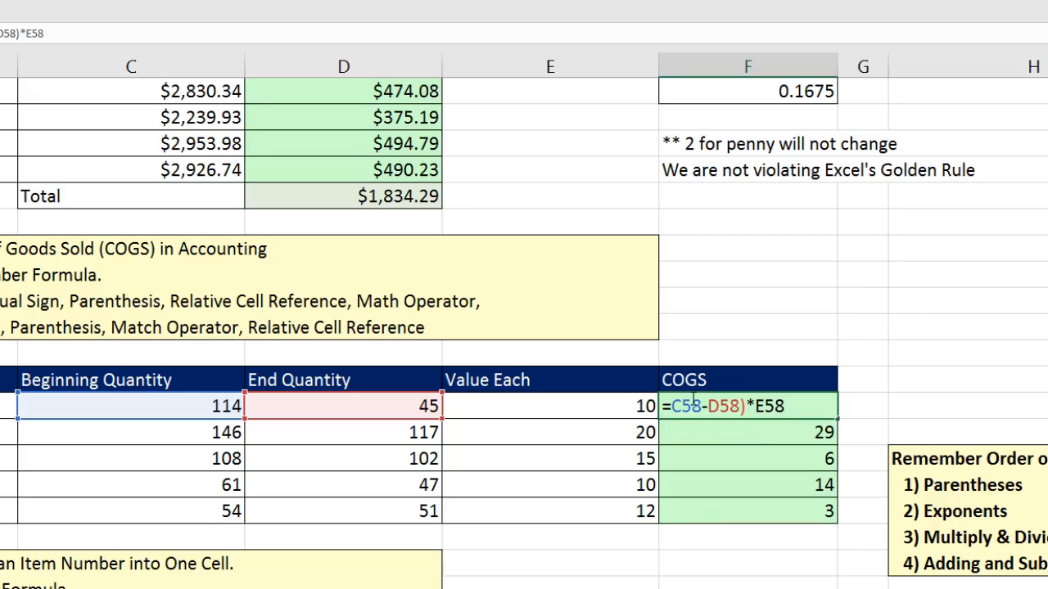
{"action": "left_click", "coordinate": [671, 406]}
{"action": "type", "text": "("}
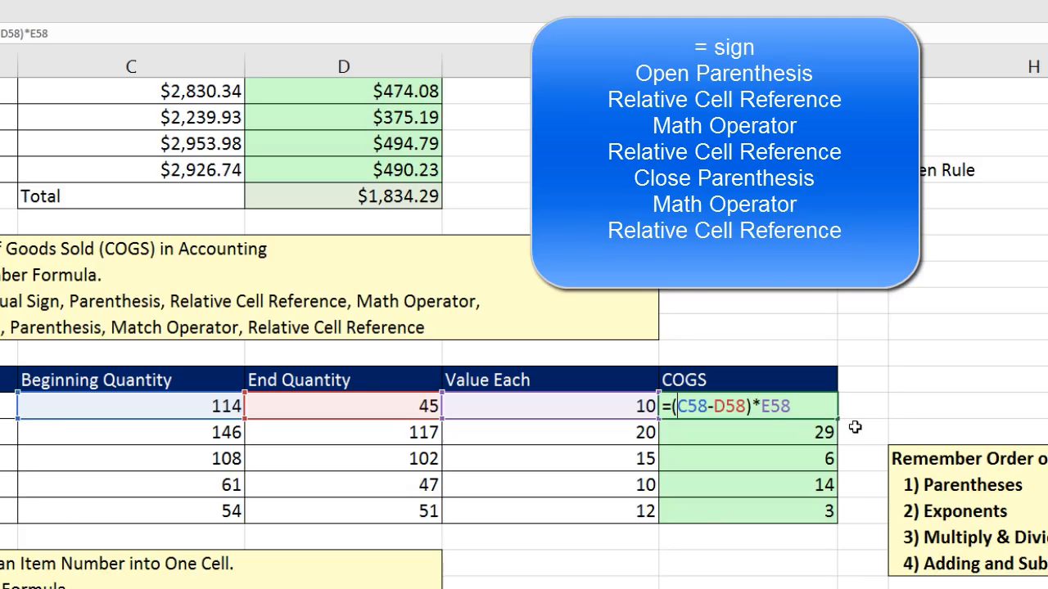
{"action": "key", "text": "ctrl+Return"}
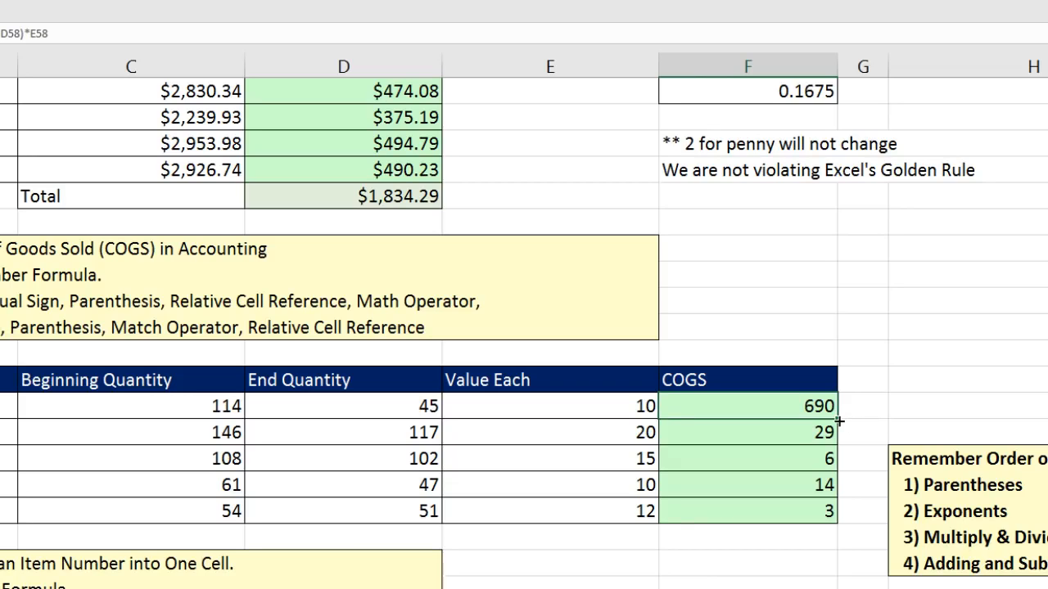
- Copy the COGS formula with parentheses from F58 down through F62 and check the references in the last row's formula
{"action": "double_click", "coordinate": [840, 419]}
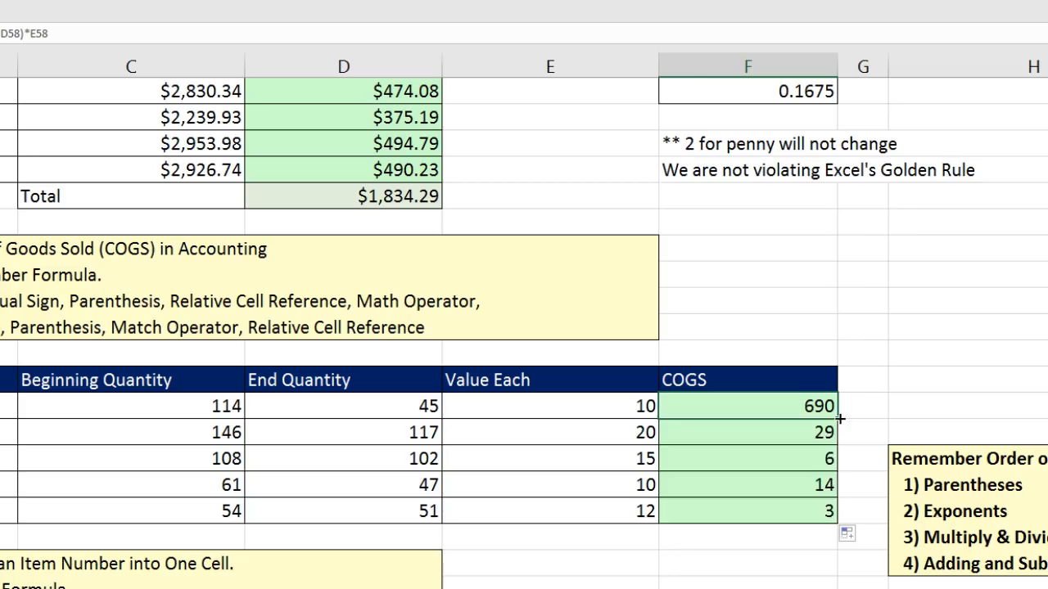
{"action": "left_click", "coordinate": [782, 514]}
{"action": "key", "text": "F2"}
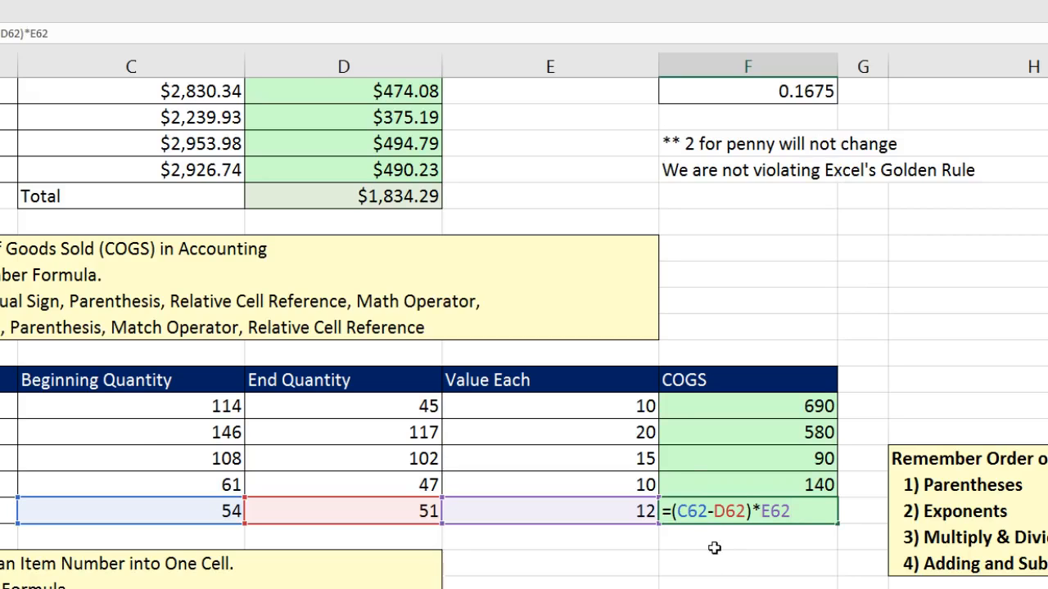
{"action": "key", "text": "Escape"}
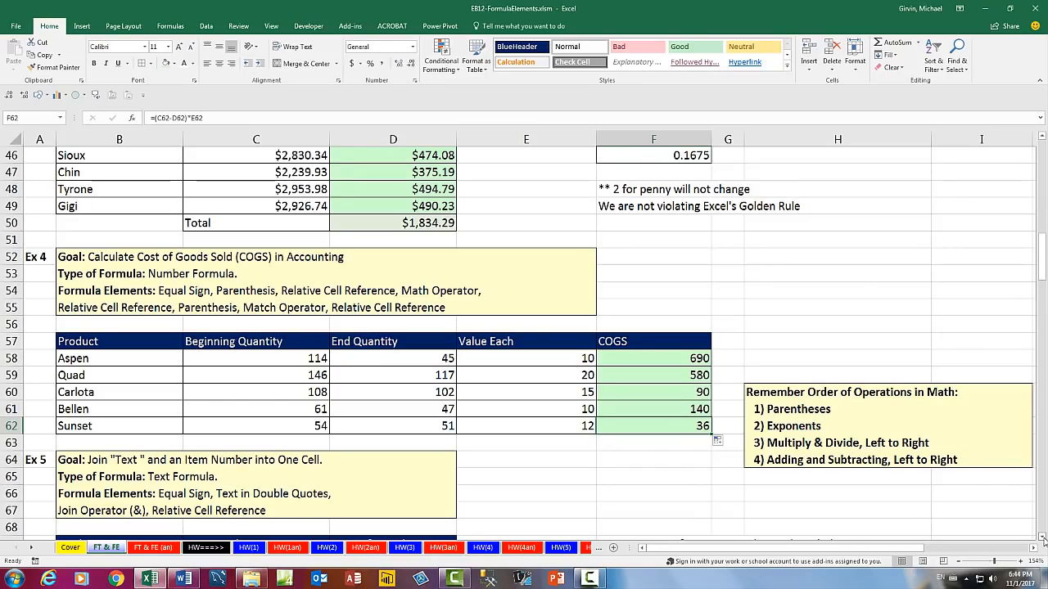
- Examine the product names and item numbers in the Ex 5 table and the empty Item # & Number column
{"action": "left_click", "coordinate": [1043, 537]}
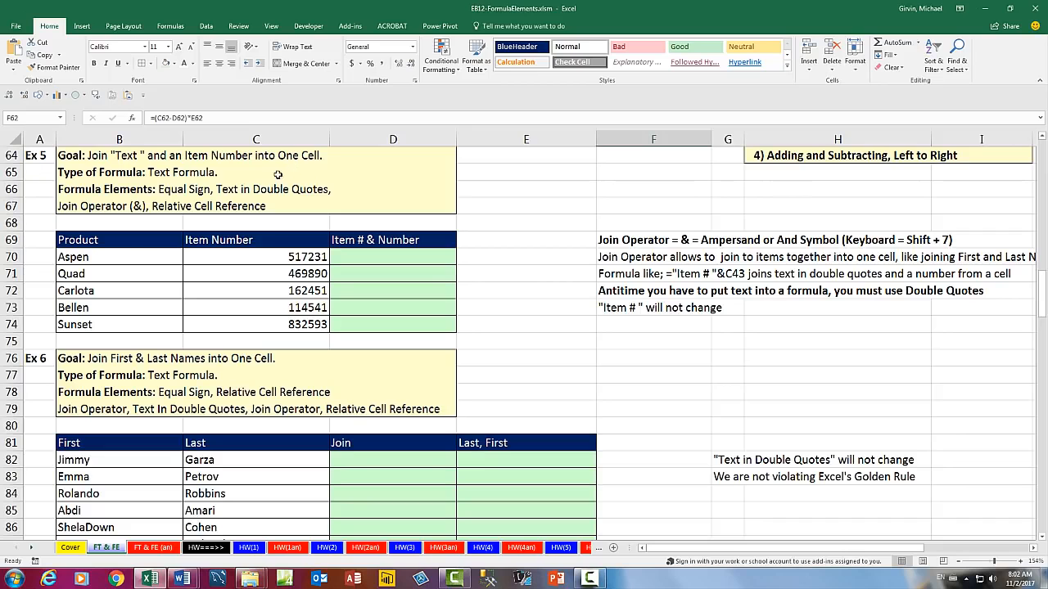
{"action": "left_click", "coordinate": [123, 258]}
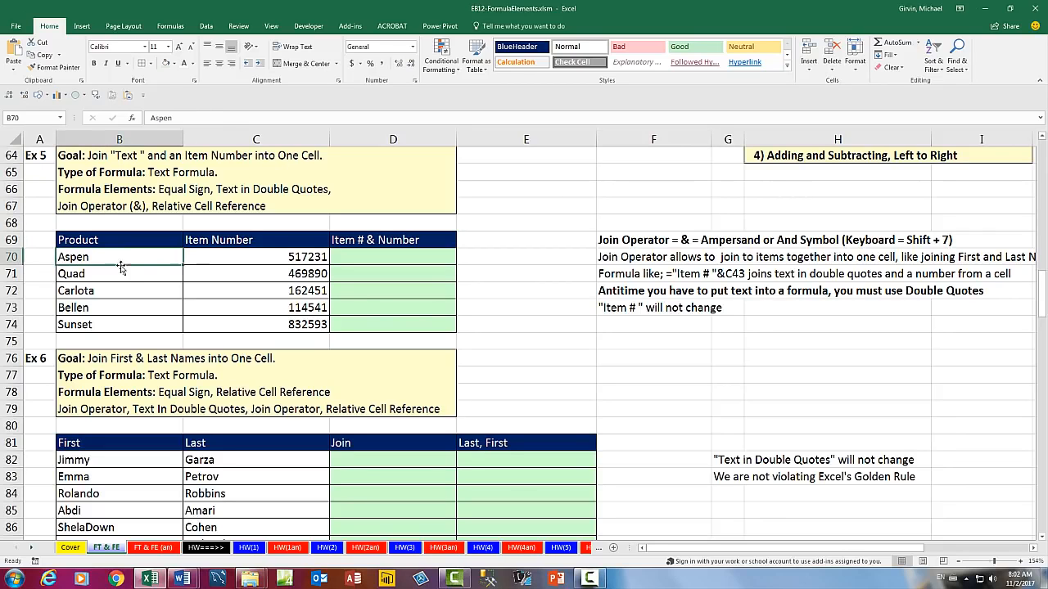
{"action": "left_click", "coordinate": [114, 278]}
{"action": "left_click", "coordinate": [115, 292]}
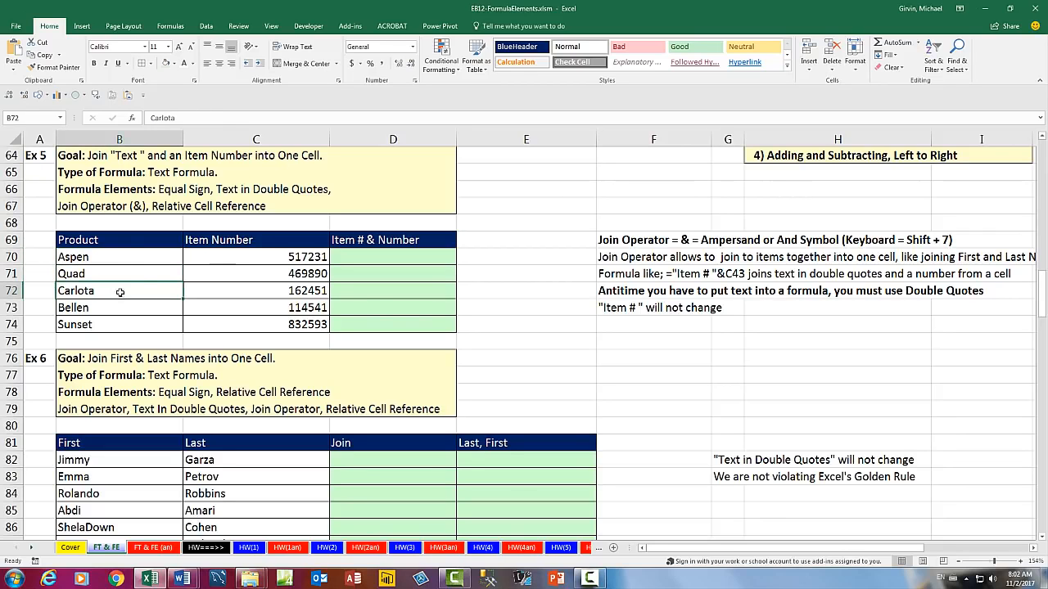
{"action": "left_click", "coordinate": [275, 276]}
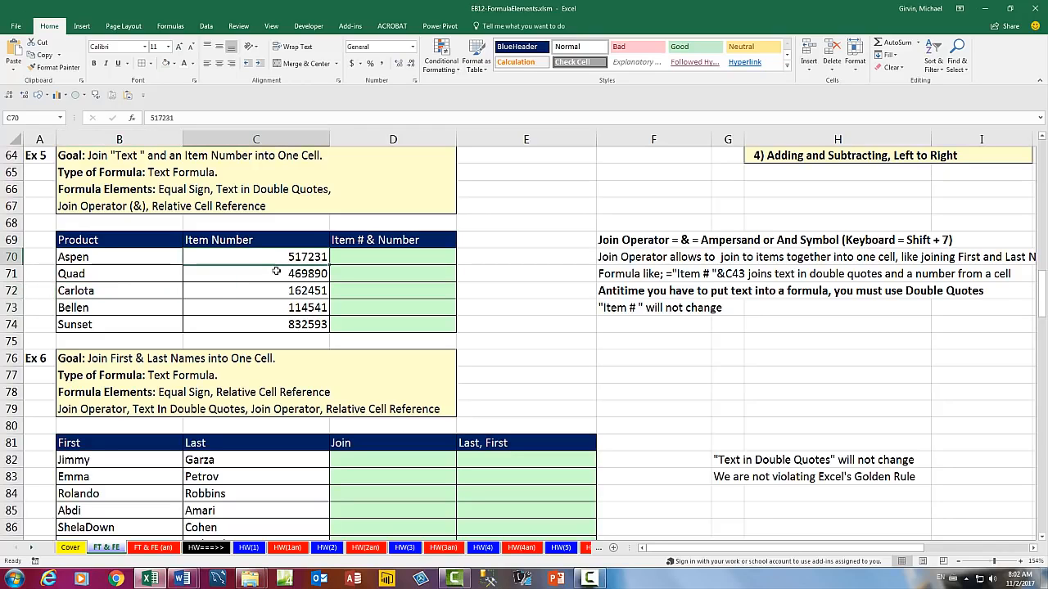
{"action": "left_click", "coordinate": [280, 295]}
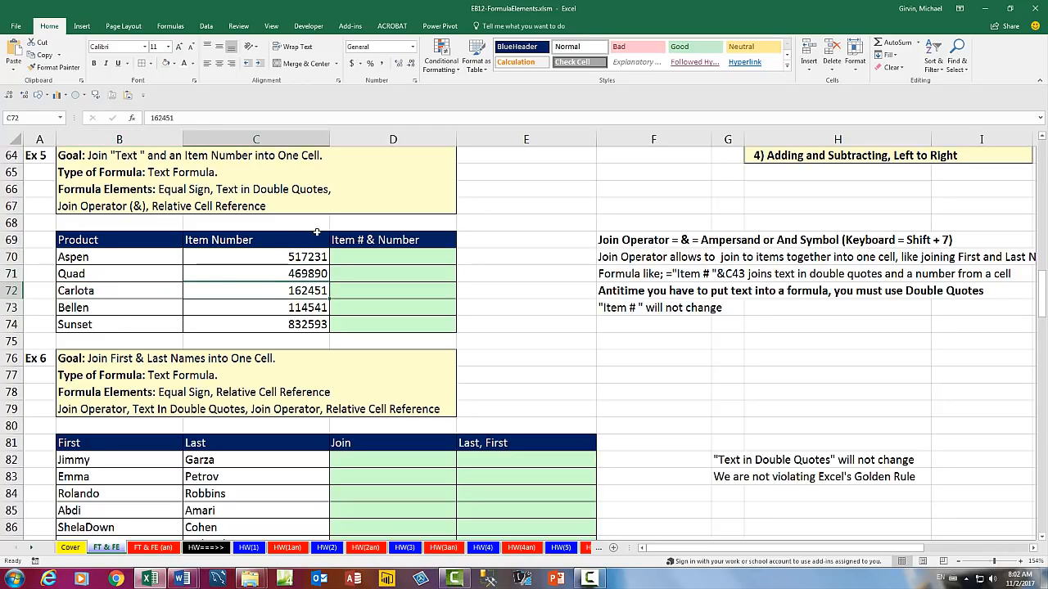
{"action": "left_click", "coordinate": [357, 257]}
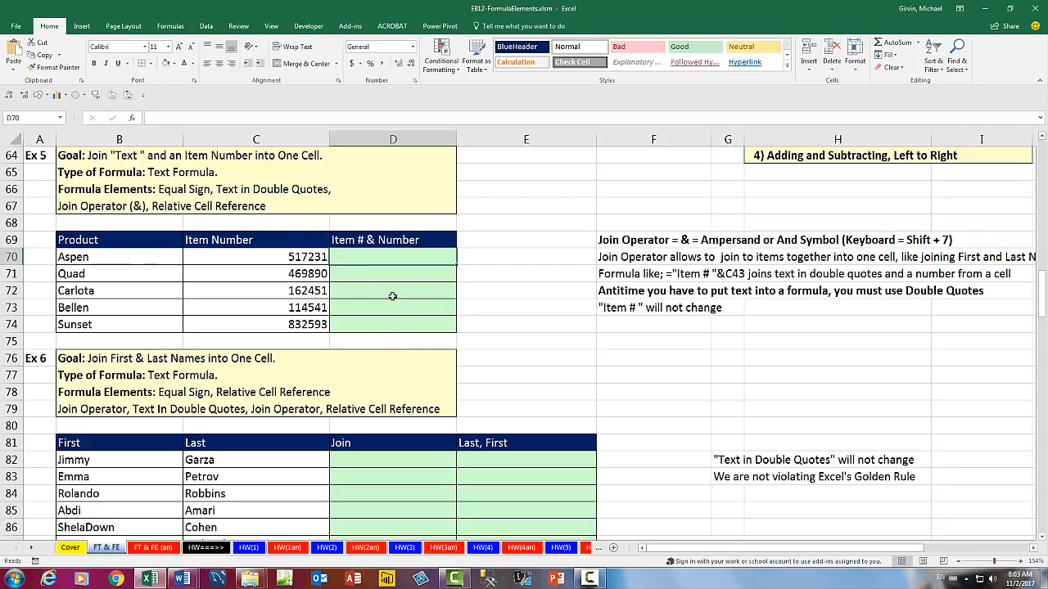
- Try a hard-coded entry in D70 by combining the text "Item # " with the number copied from C70, and clear the cell
{"action": "double_click", "coordinate": [294, 257]}
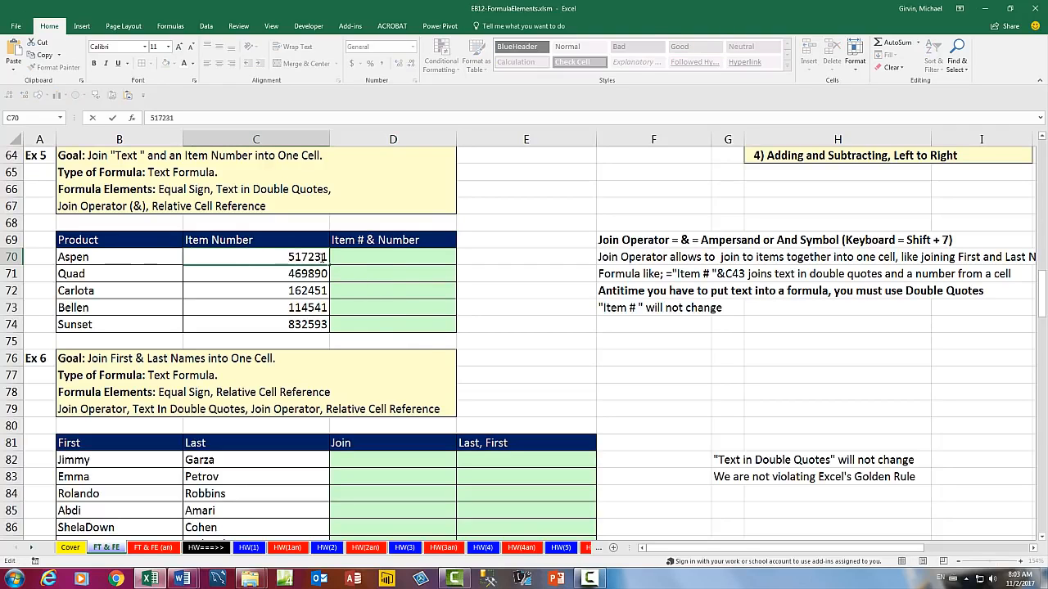
{"action": "double_click", "coordinate": [294, 257]}
{"action": "key", "text": "ctrl+c"}
{"action": "key", "text": "Escape"}
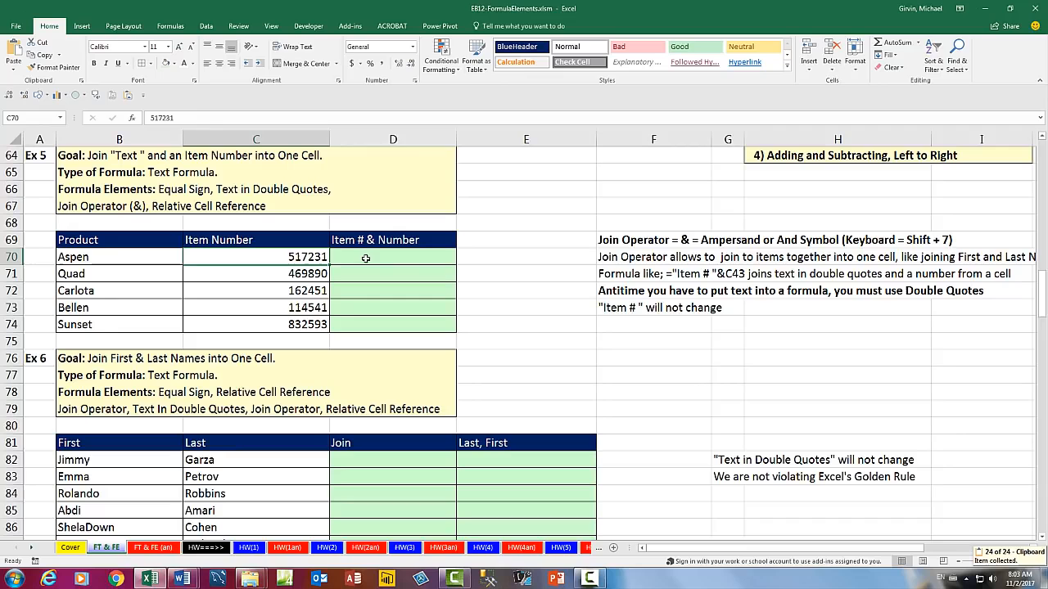
{"action": "left_click", "coordinate": [372, 260]}
{"action": "type", "text": "Item #"}
{"action": "key", "text": "ctrl+v"}
{"action": "key", "text": "Return"}
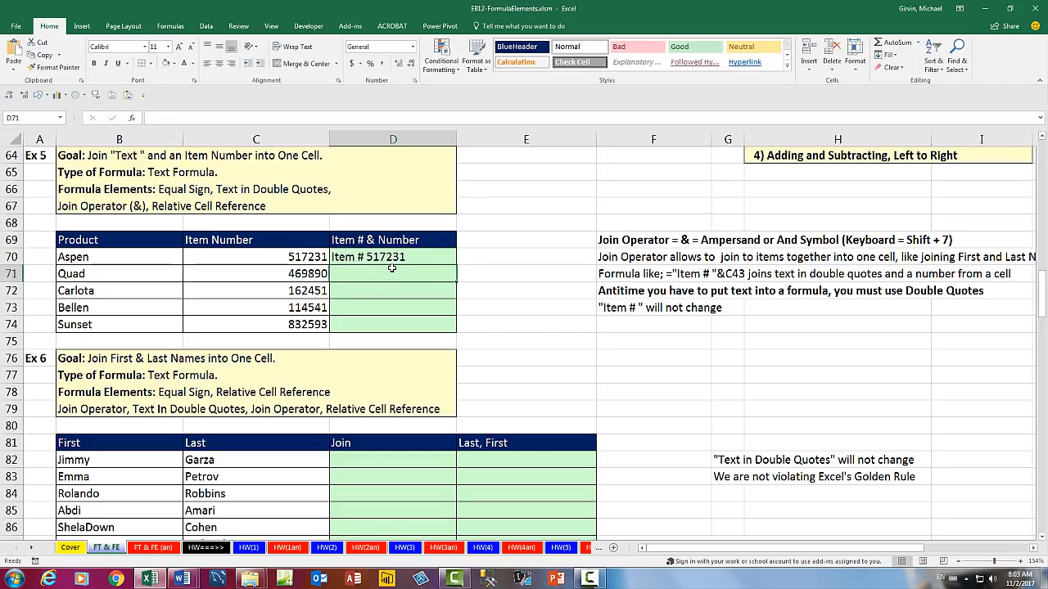
{"action": "left_click", "coordinate": [401, 259]}
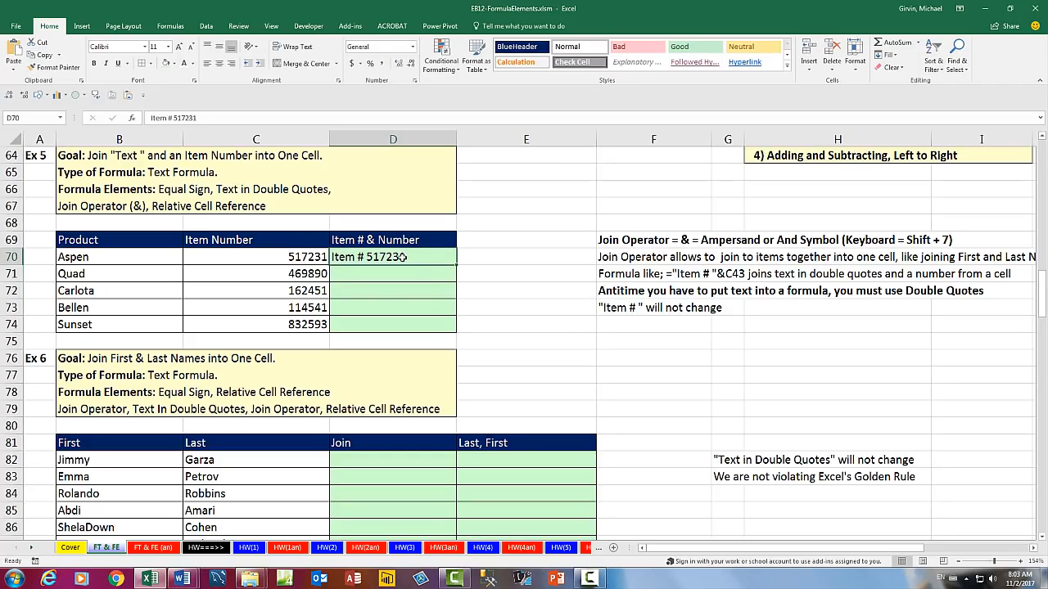
{"action": "key", "text": "Delete"}
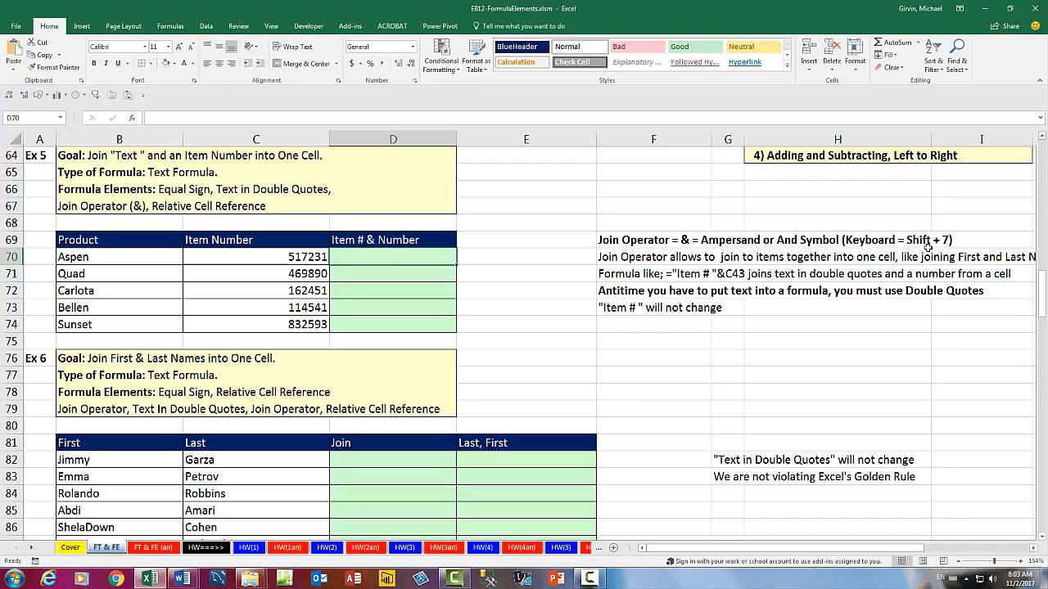
- Correct the misspelled first word of the note in F72 to "Anytime"
{"action": "left_click", "coordinate": [647, 293]}
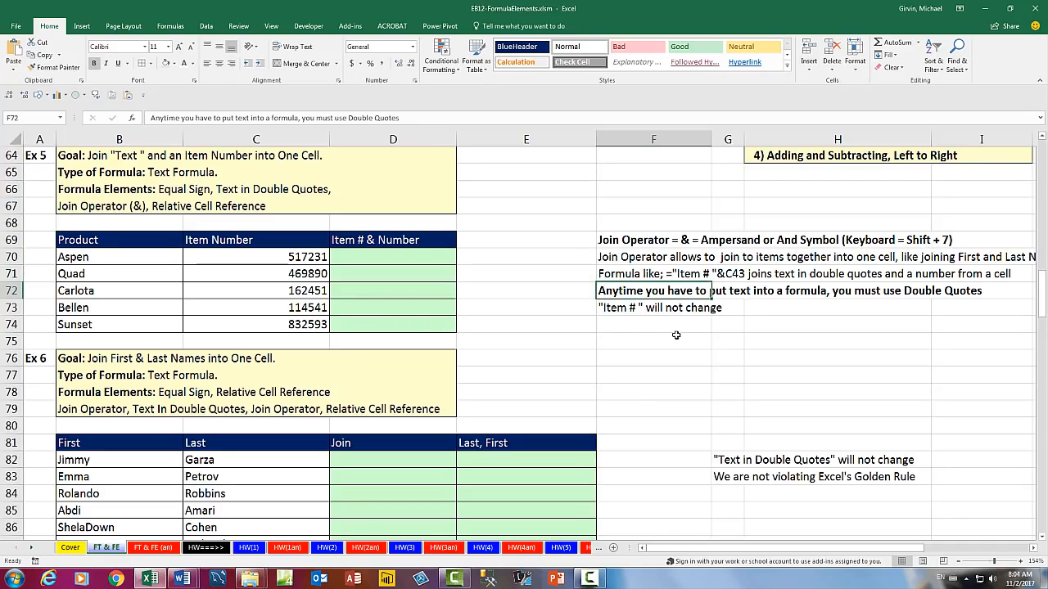
{"action": "left_click", "coordinate": [676, 329]}
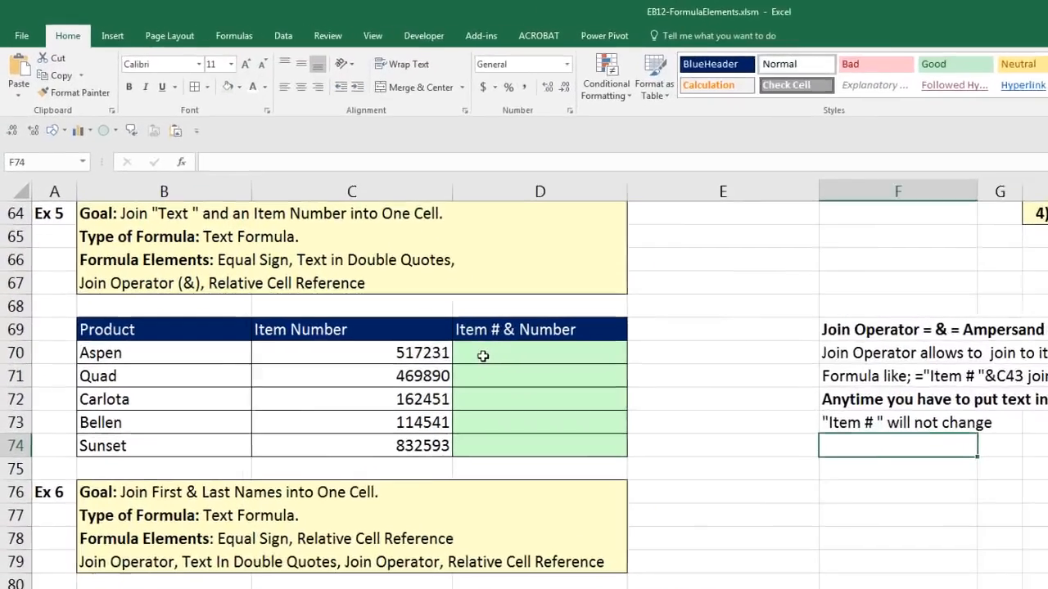
- Try to enter the formula =Item # without quotation marks in D70
{"action": "left_click", "coordinate": [388, 265]}
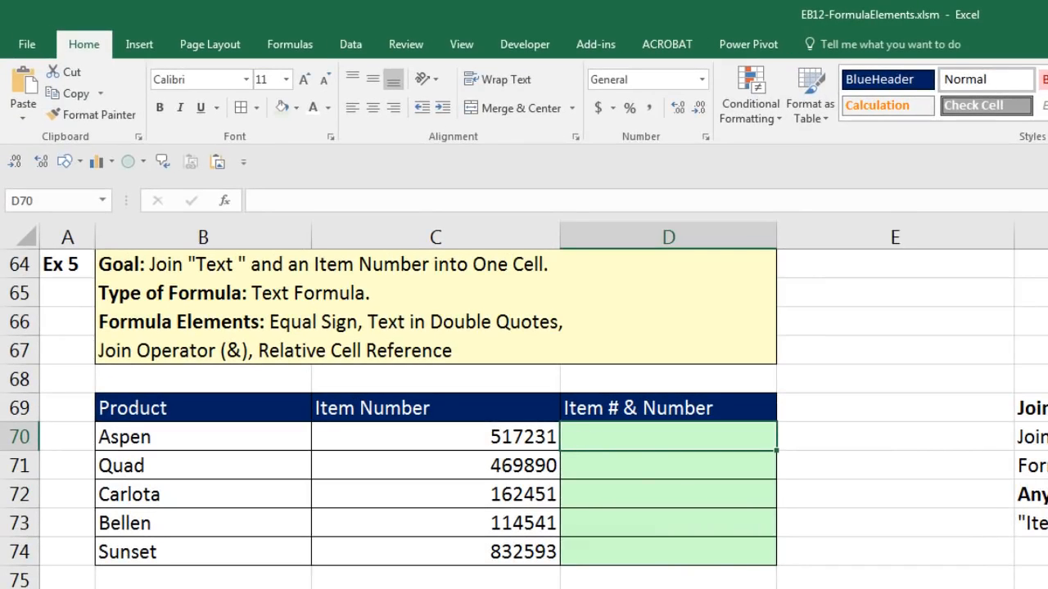
{"action": "type", "text": "="}
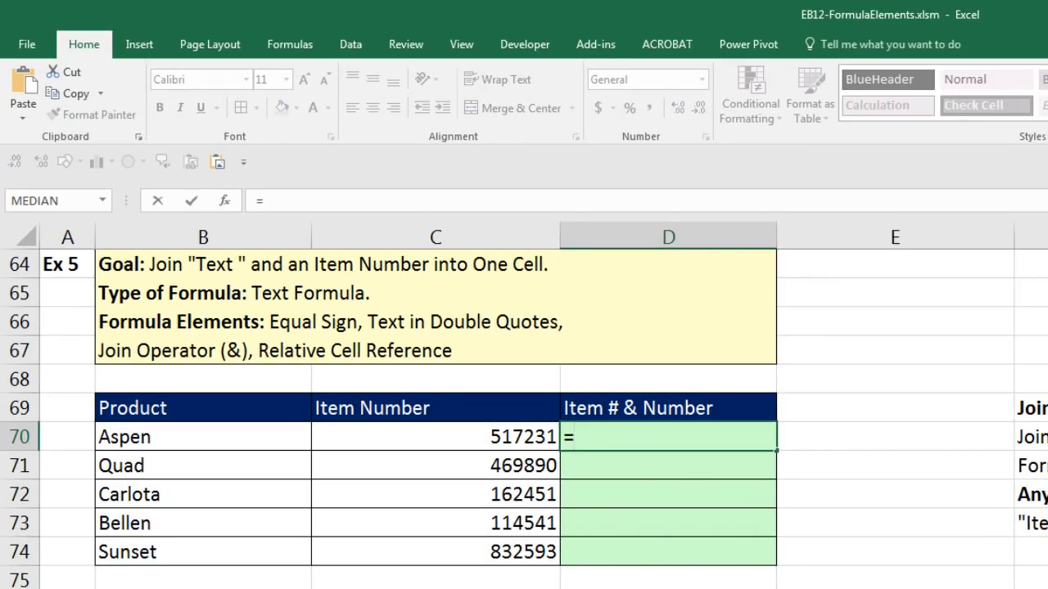
{"action": "type", "text": "Item "}
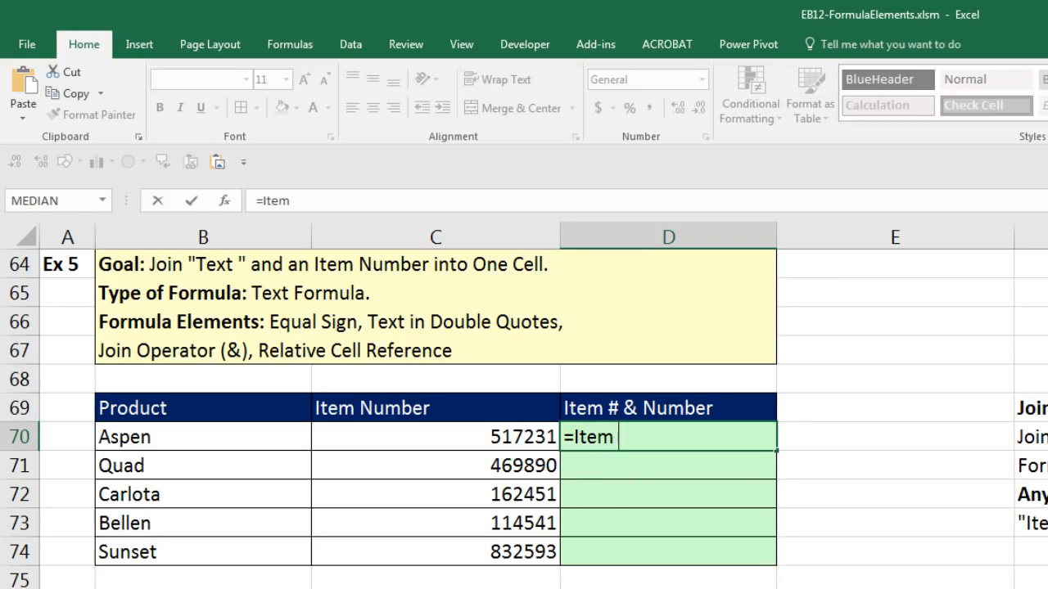
{"action": "type", "text": "#"}
{"action": "key", "text": "Return"}
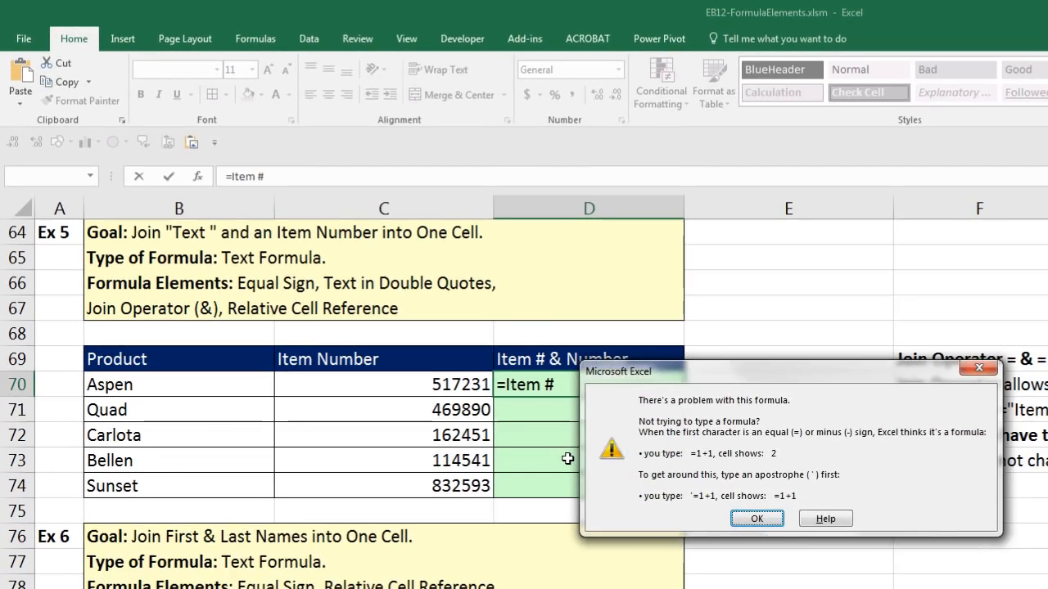
- Remove the # from the D70 formula, enter it as =Item and select the cell again
{"action": "key", "text": "Return"}
{"action": "key", "text": "BackSpace"}
{"action": "key", "text": "BackSpace"}
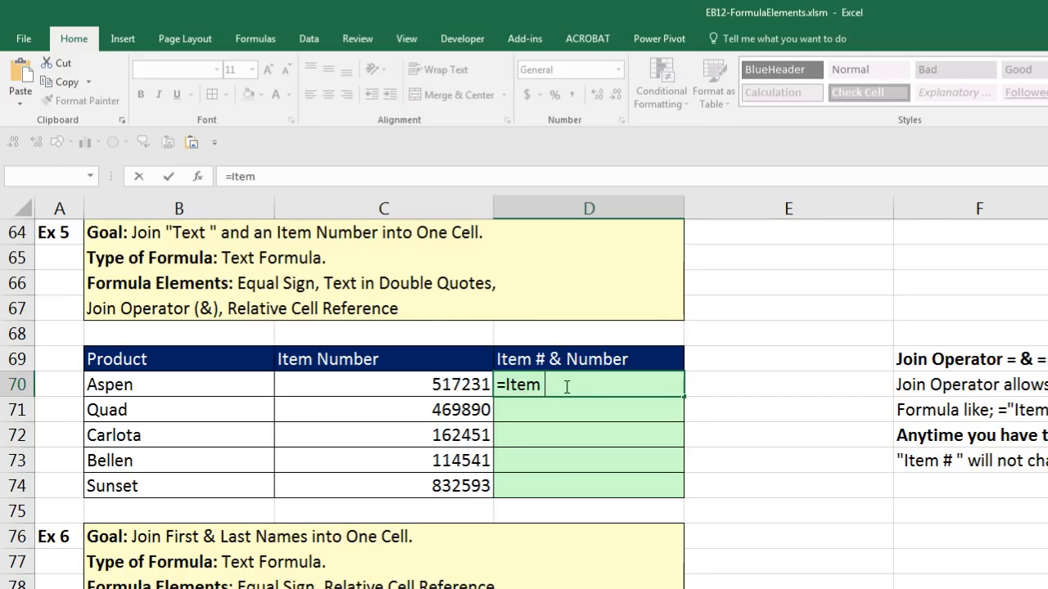
{"action": "key", "text": "Return"}
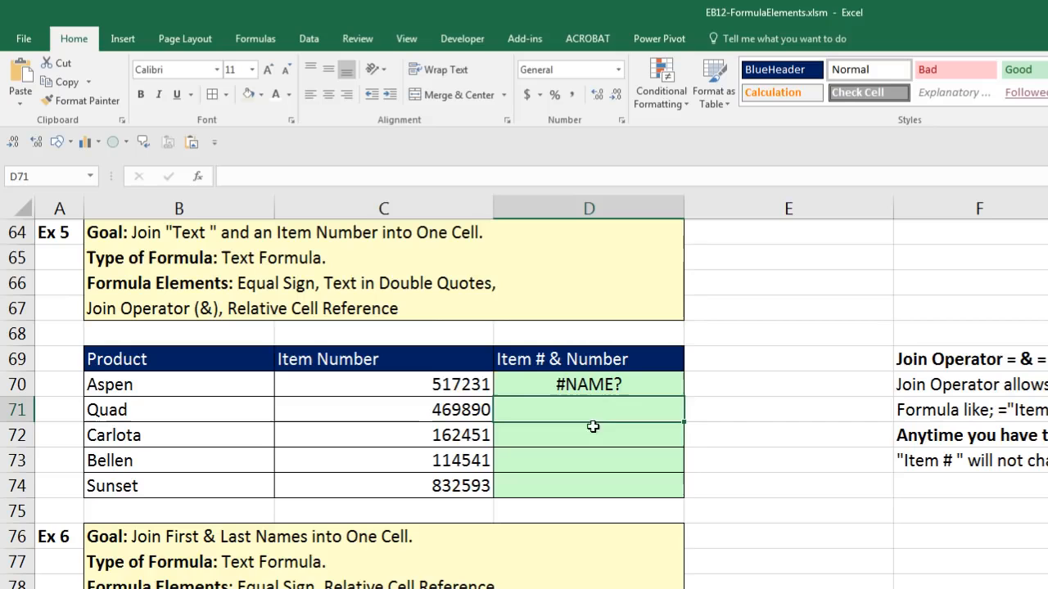
{"action": "left_click", "coordinate": [580, 388]}
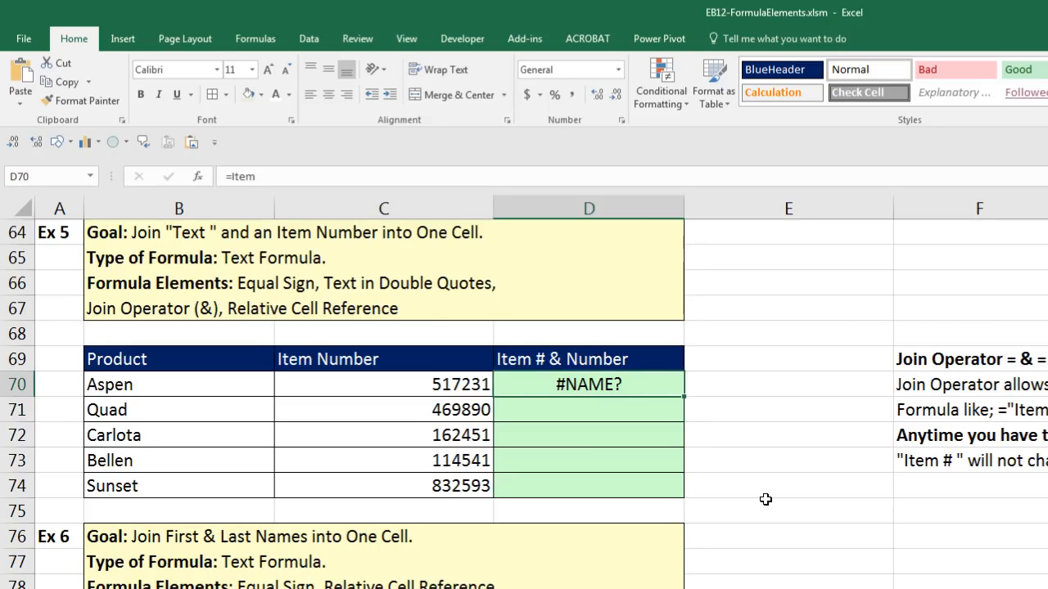
- Edit the D70 formula to put the text, including # and a trailing space, in double quotes: ="Item # "
{"action": "key", "text": "F2"}
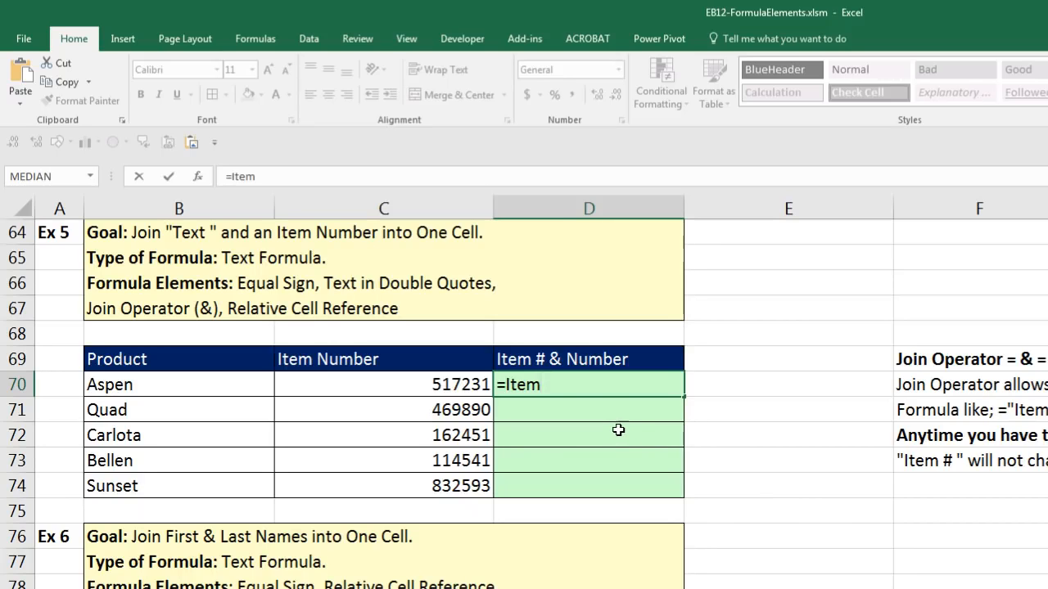
{"action": "type", "text": "#"}
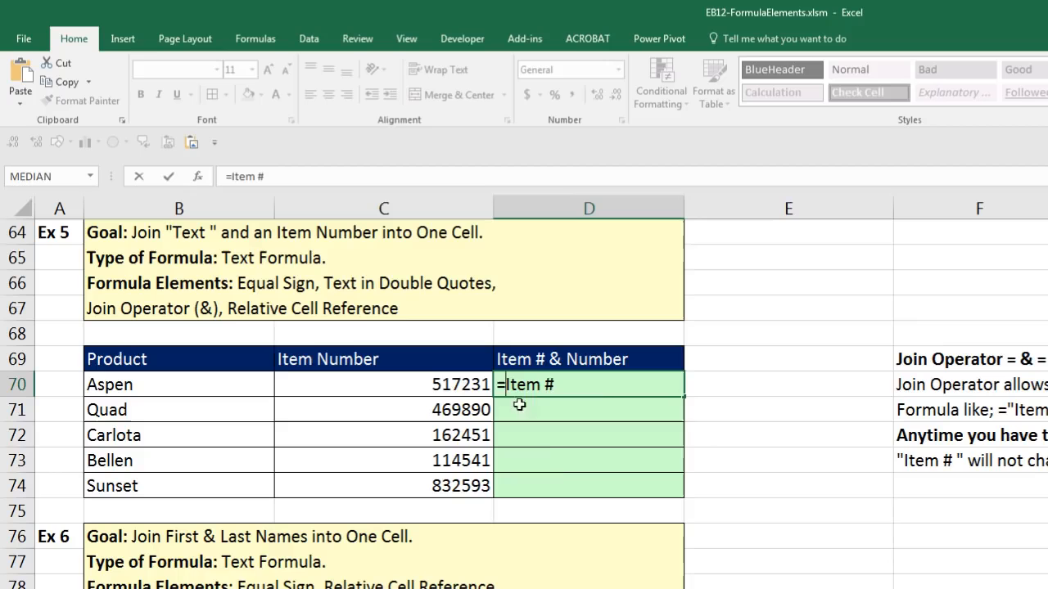
{"action": "type", "text": "\""}
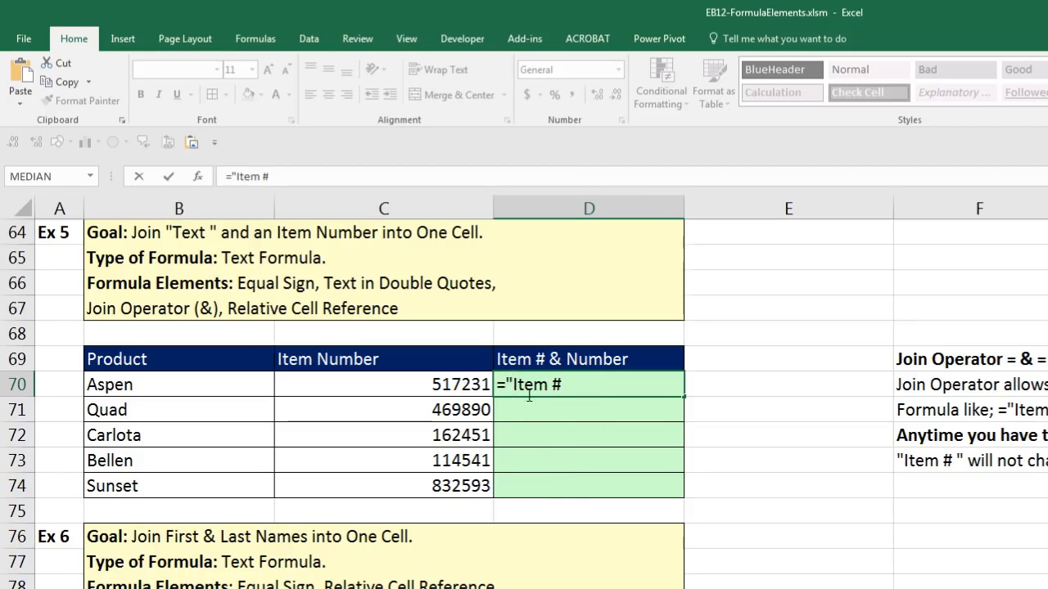
{"action": "left_click", "coordinate": [610, 384]}
{"action": "type", "text": "\""}
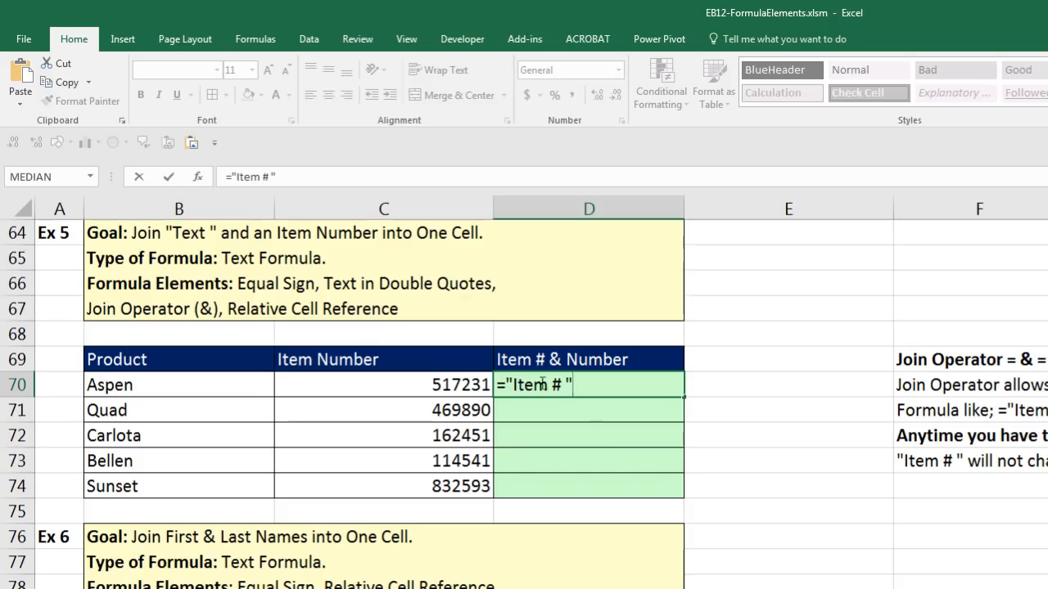
- Join the item number to the quoted text so D70 reads ="Item # "&C70, keeping the cell selected
{"action": "type", "text": "&"}
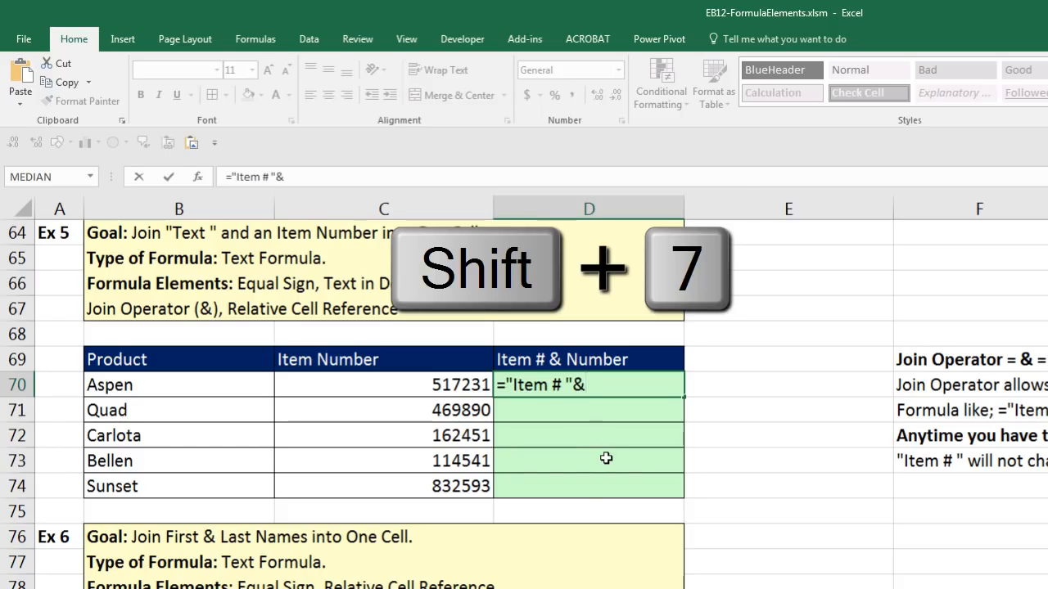
{"action": "left_click", "coordinate": [442, 385]}
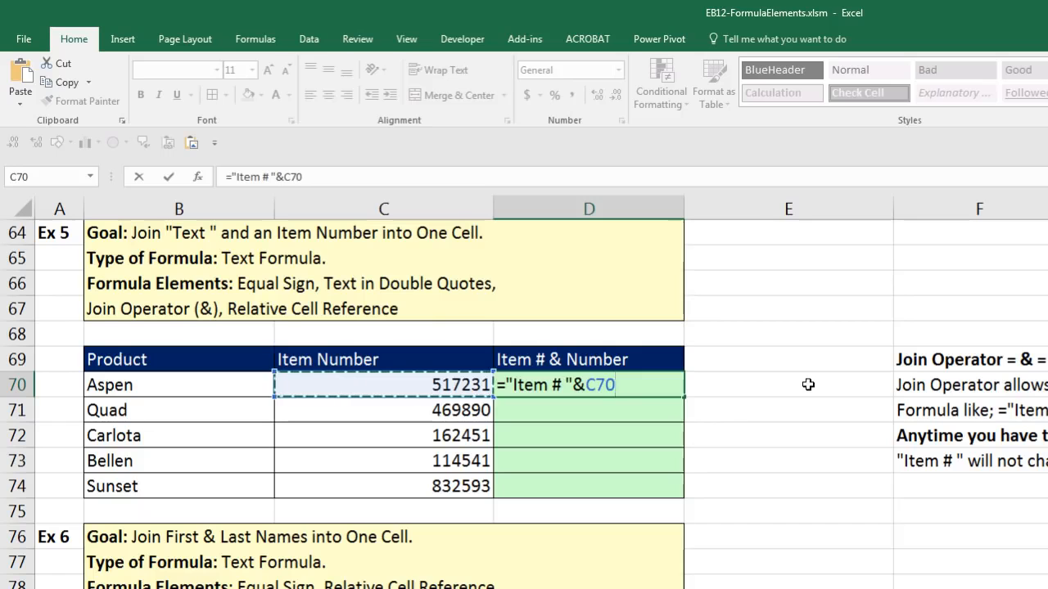
{"action": "key", "text": "ctrl+Return"}
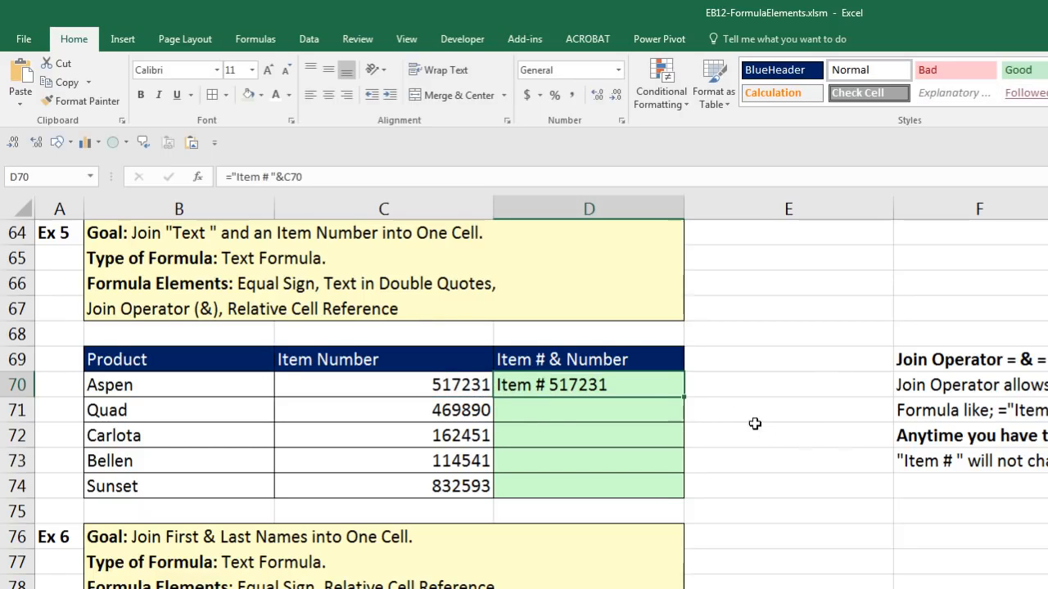
- Copy the join formula from D70 down through D74 and check the cell reference in the last row's formula
{"action": "double_click", "coordinate": [684, 398]}
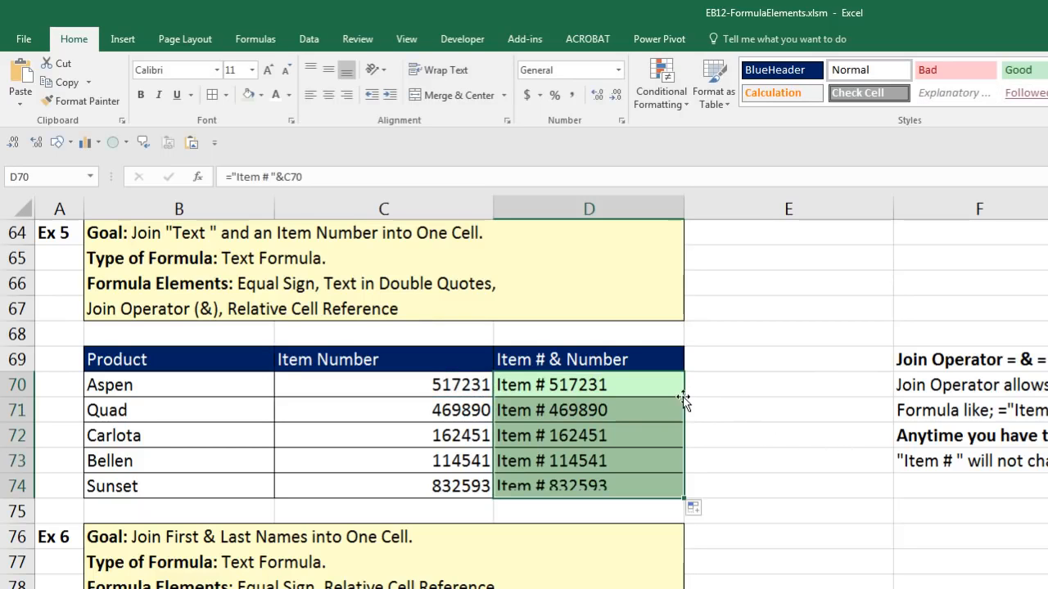
{"action": "left_click", "coordinate": [595, 488]}
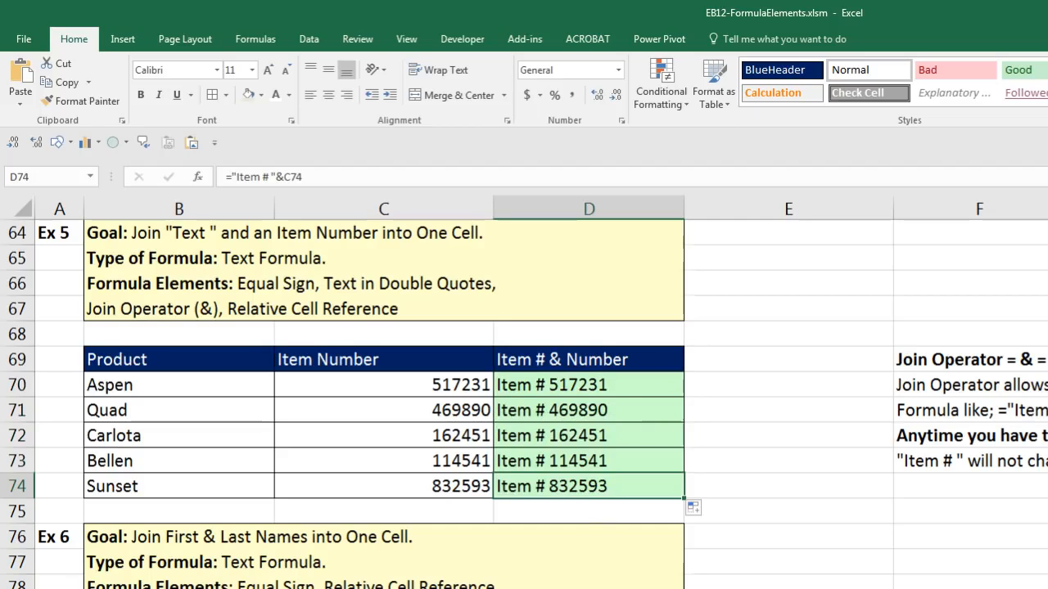
{"action": "key", "text": "F2"}
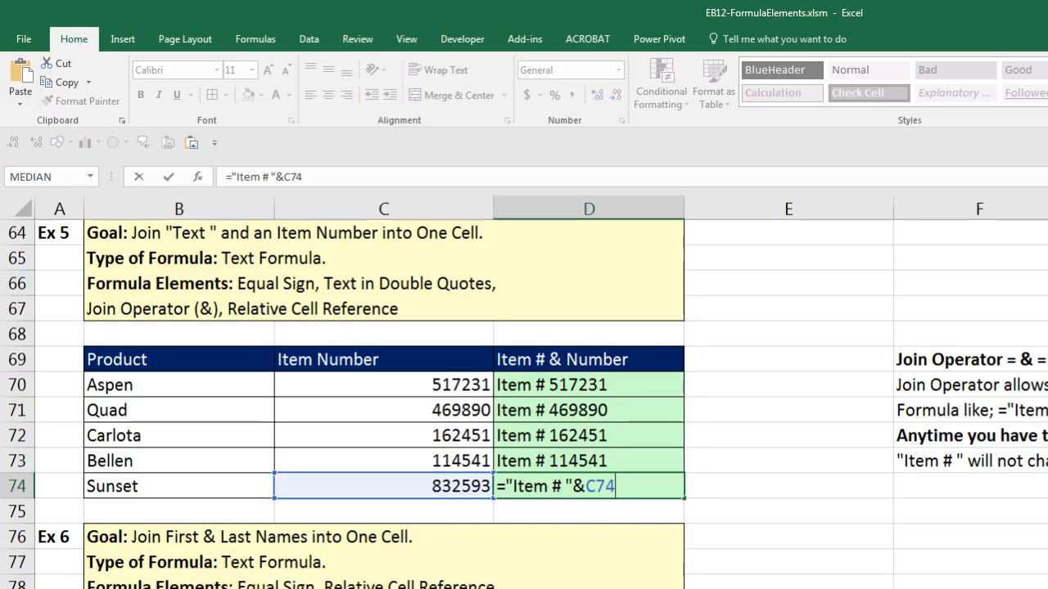
{"action": "key", "text": "Escape"}
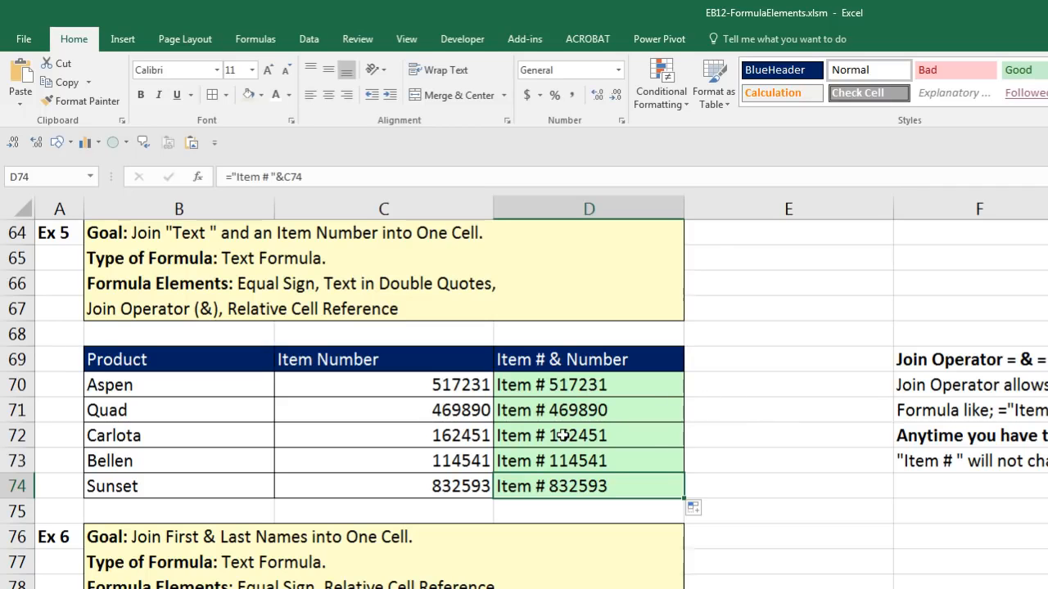
{"action": "key", "text": "F2"}
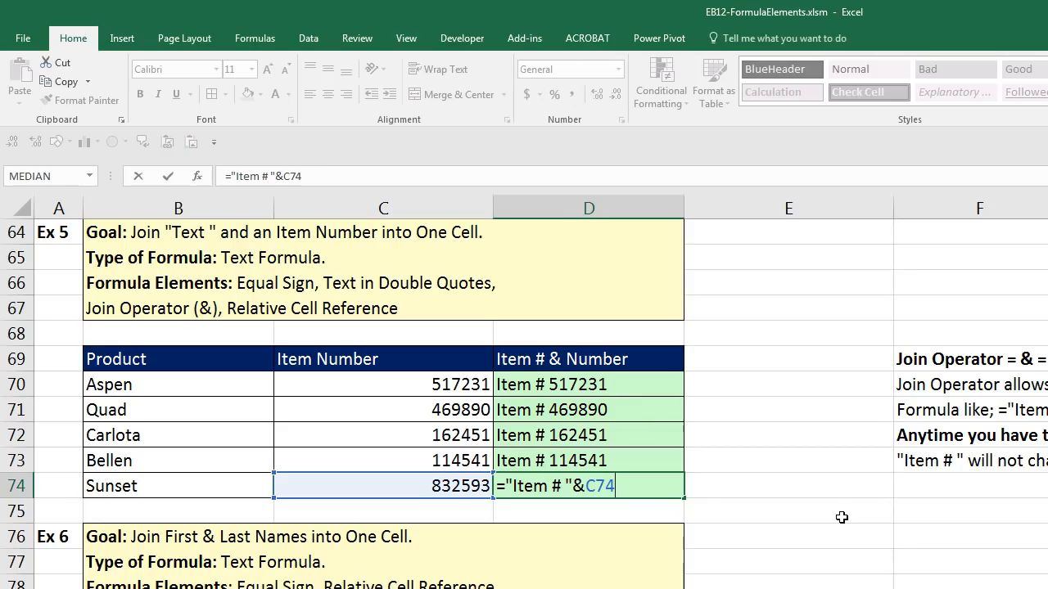
{"action": "key", "text": "Return"}
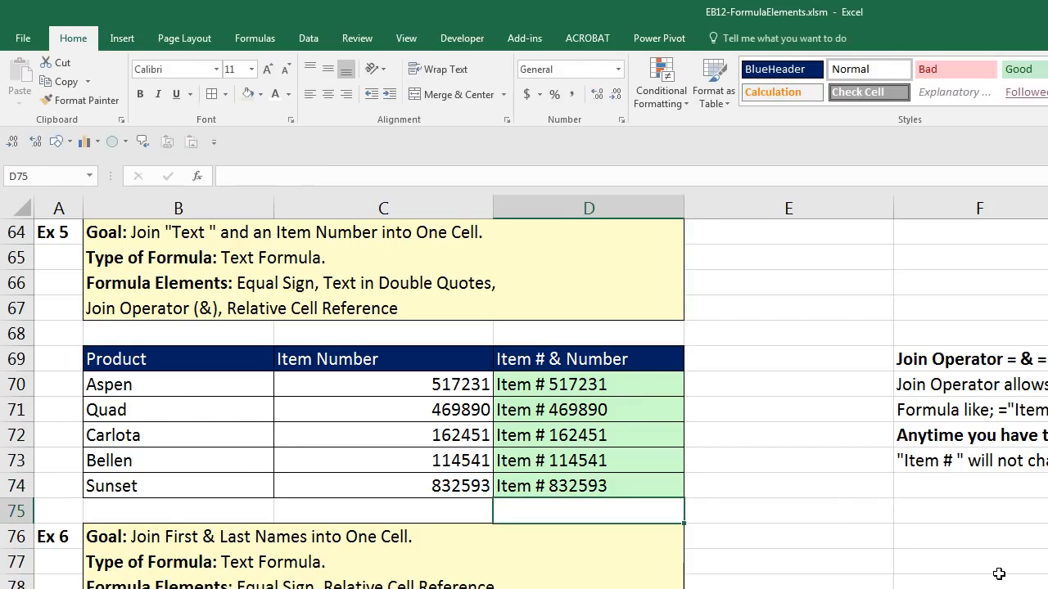
- In the Ex 6 table, enter the formula =B82&C82 in D82 to join the first and last names, keeping the cell selected
{"action": "scroll", "coordinate": [922, 545], "scroll_direction": "down", "scroll_amount": 4}
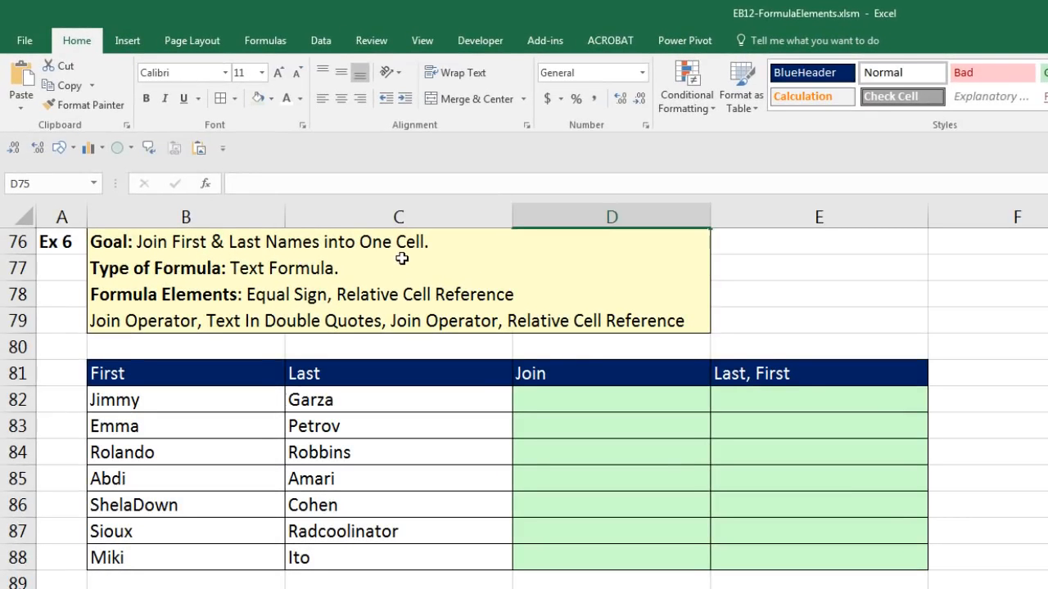
{"action": "left_click", "coordinate": [198, 404]}
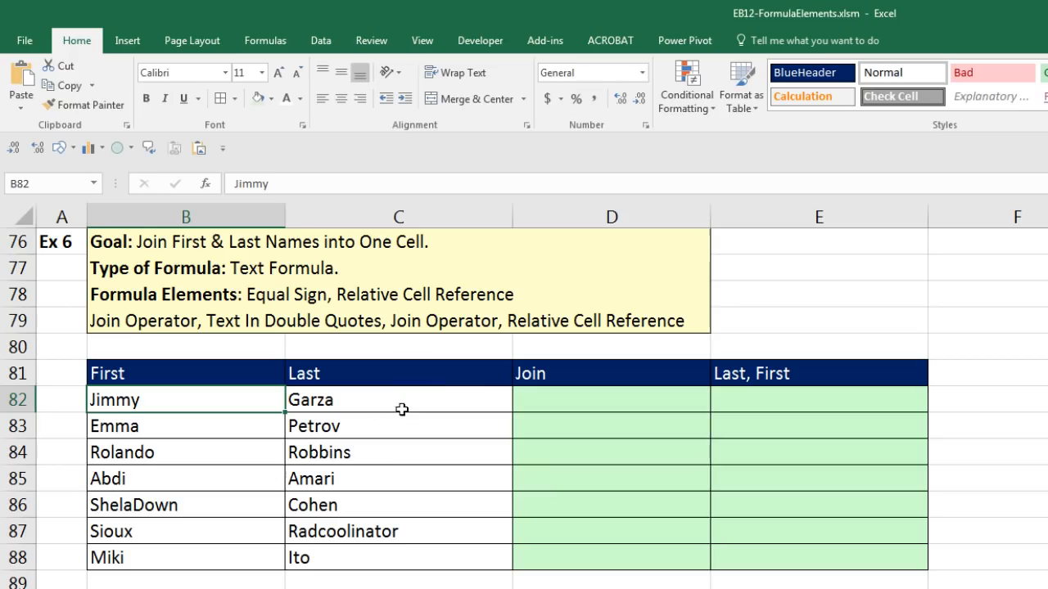
{"action": "left_click", "coordinate": [543, 405]}
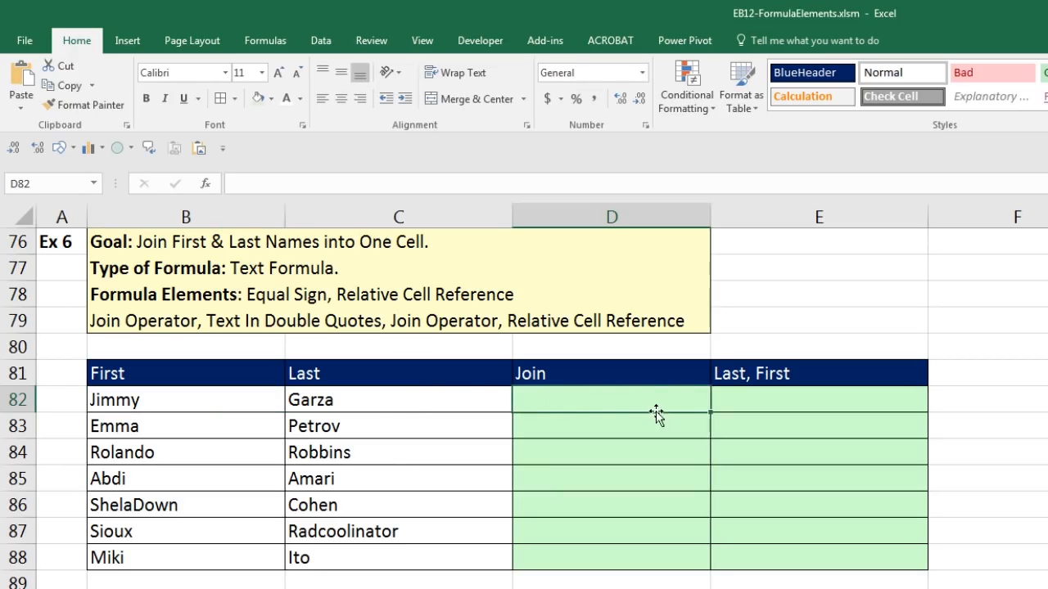
{"action": "left_click", "coordinate": [597, 431]}
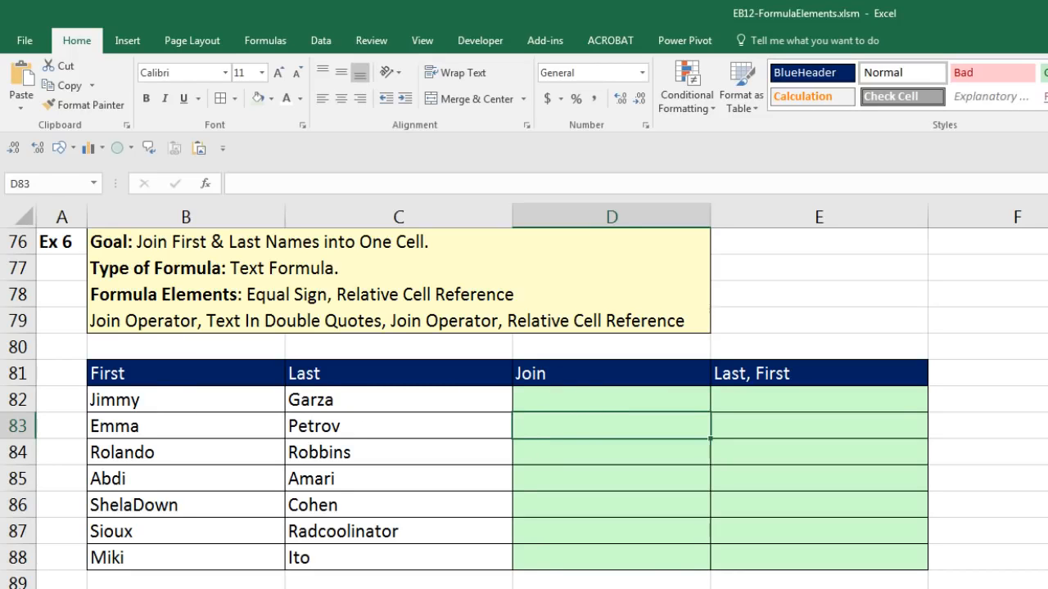
{"action": "left_click", "coordinate": [564, 404]}
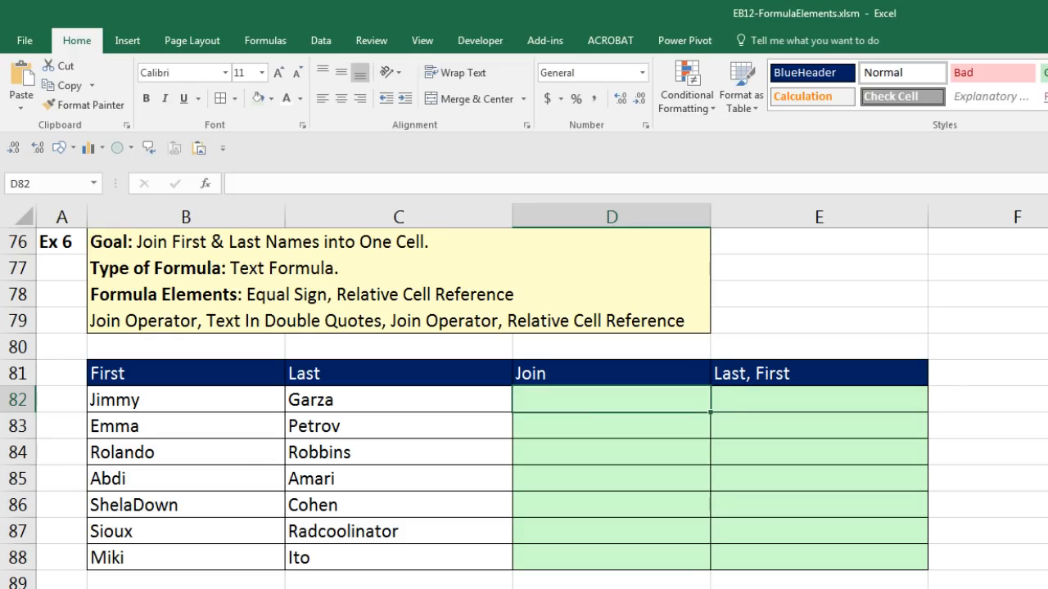
{"action": "type", "text": "="}
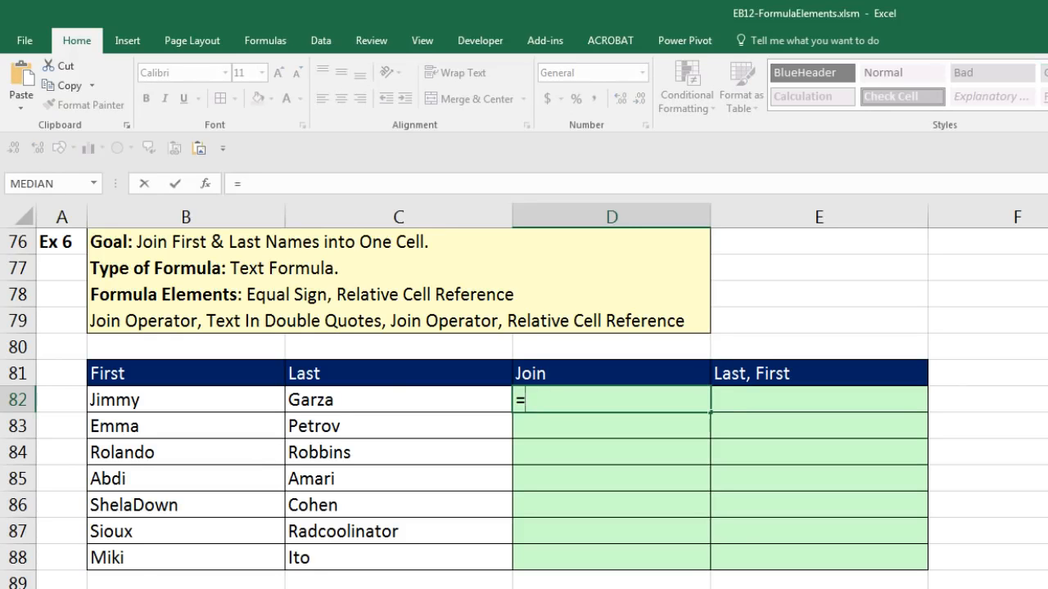
{"action": "key", "text": "Left"}
{"action": "key", "text": "Left"}
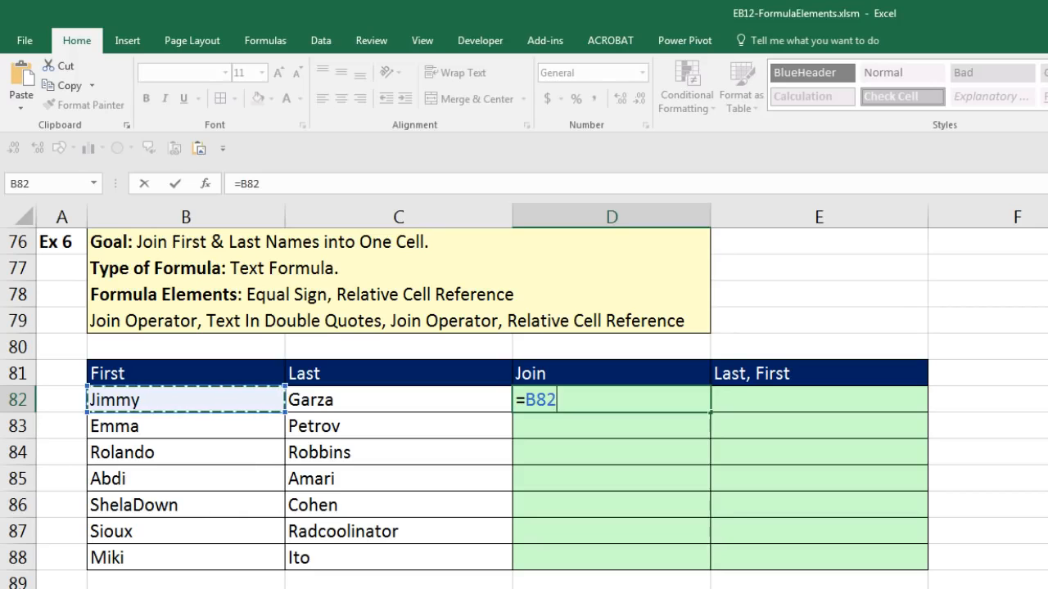
{"action": "type", "text": "&"}
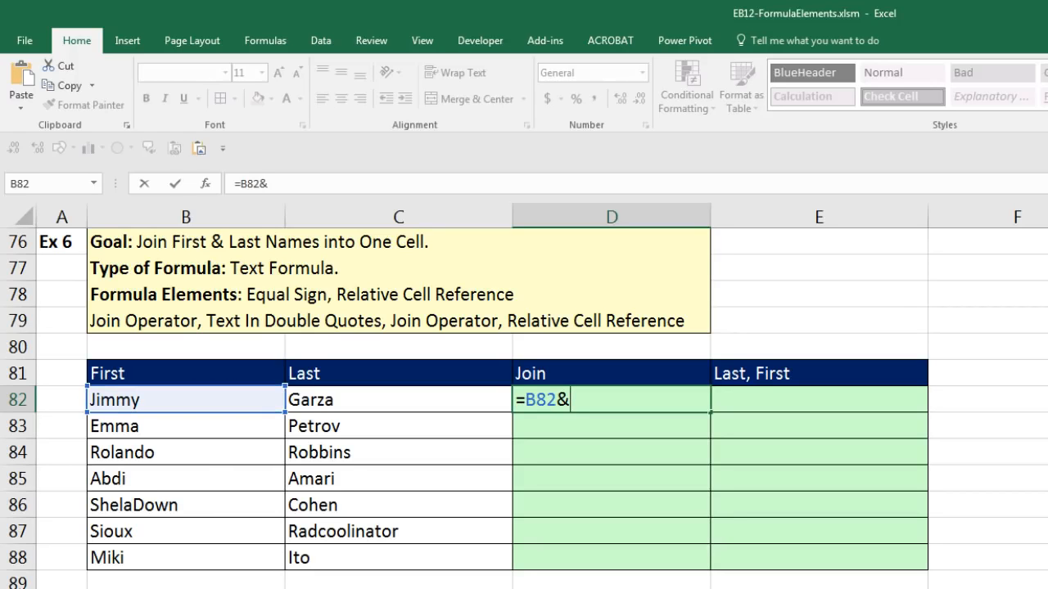
{"action": "key", "text": "Left"}
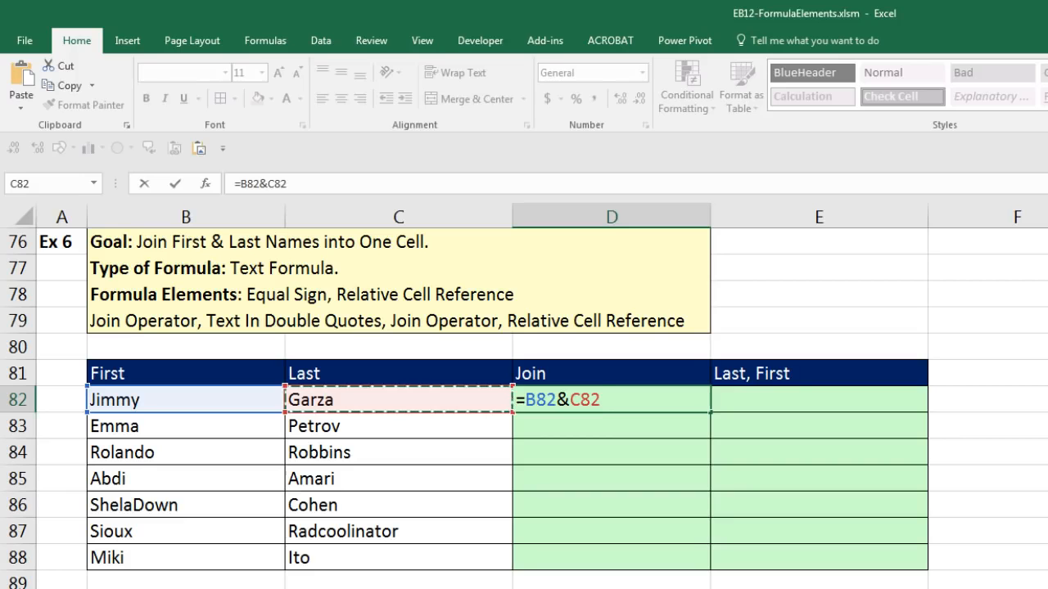
{"action": "key", "text": "ctrl+Return"}
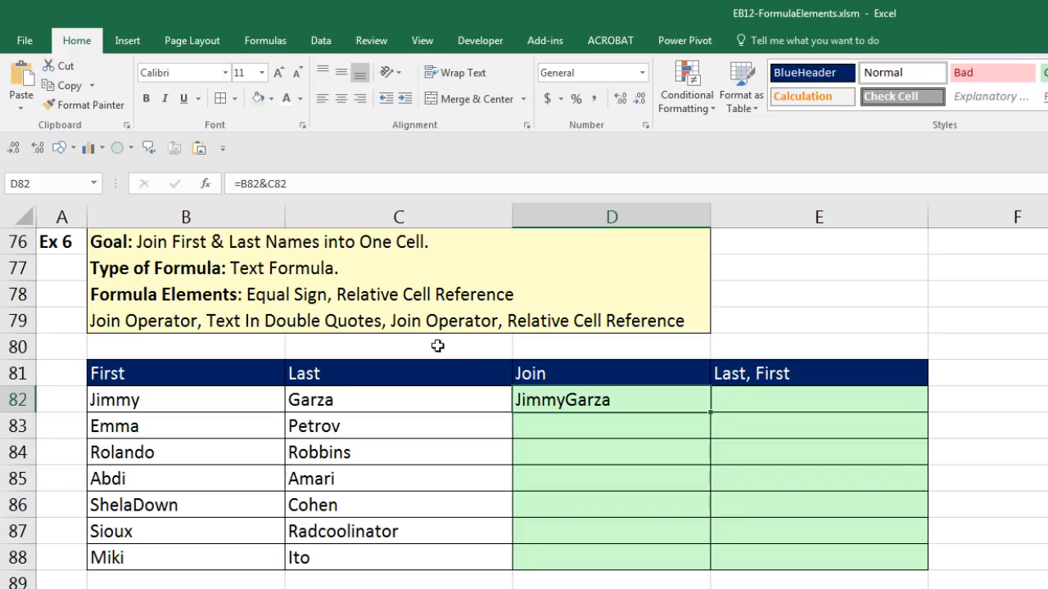
- Edit the D82 formula to join a quoted space between the names, =B82&" "&C82, keeping the cell selected
{"action": "key", "text": "F2"}
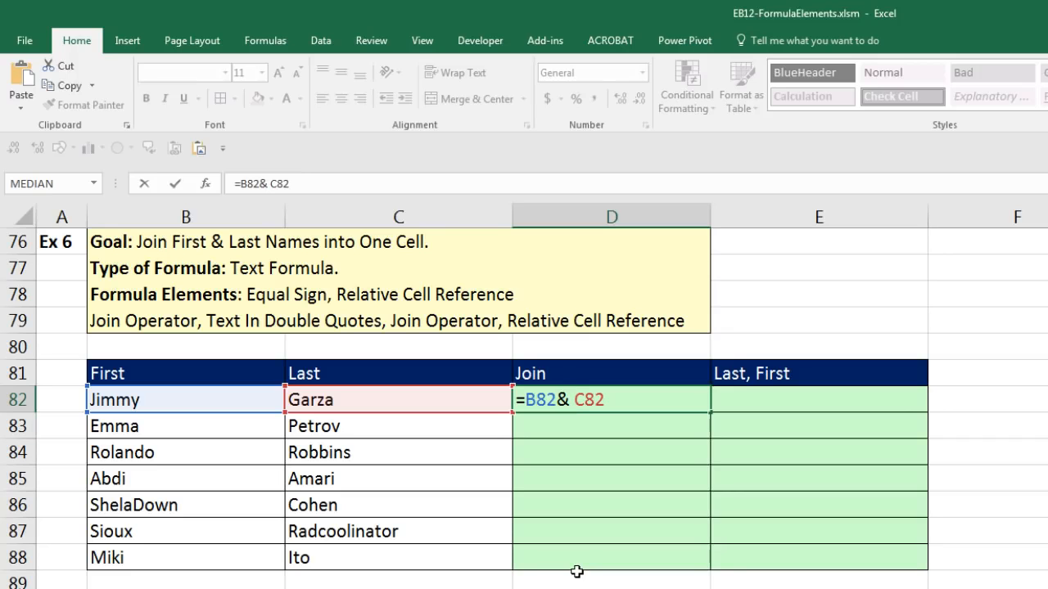
{"action": "key", "text": "BackSpace"}
{"action": "type", "text": "\" \""}
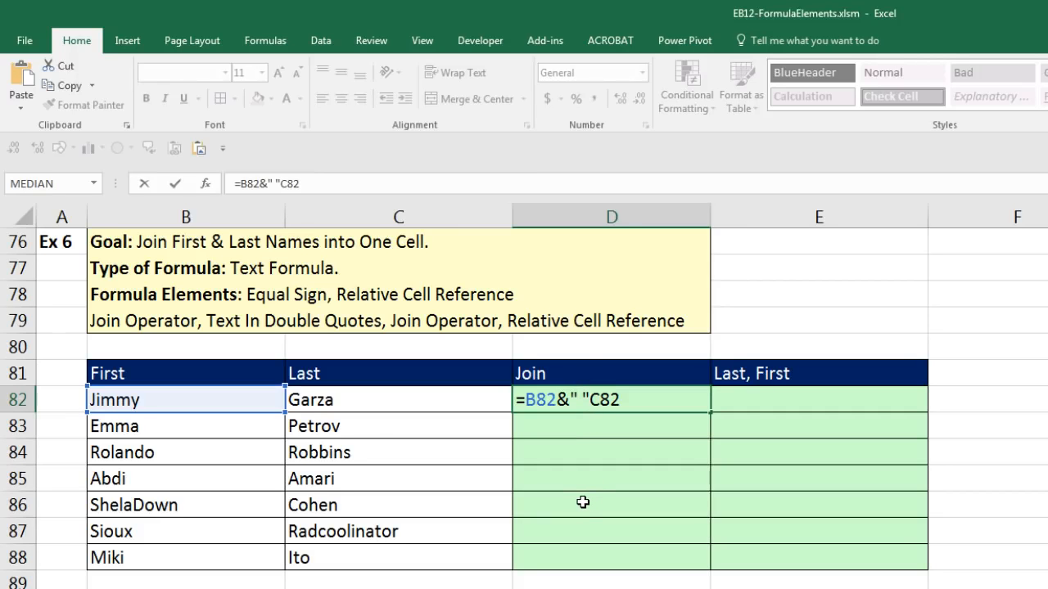
{"action": "type", "text": "&"}
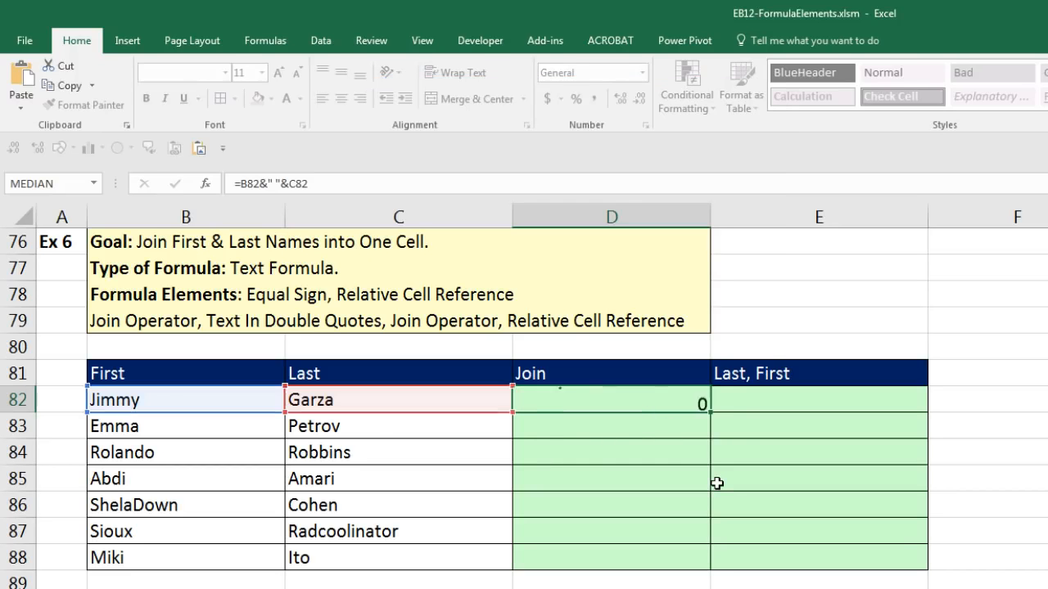
{"action": "key", "text": "ctrl+Return"}
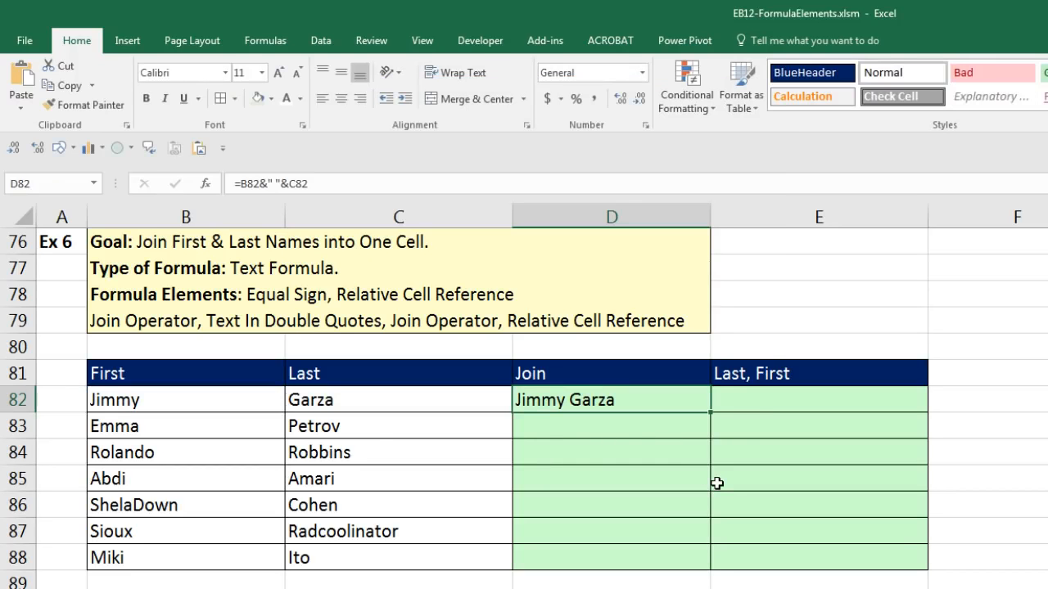
- Copy the name-joining formula from D82 down through D88 and check the cell references in the last row's formula
{"action": "double_click", "coordinate": [710, 412]}
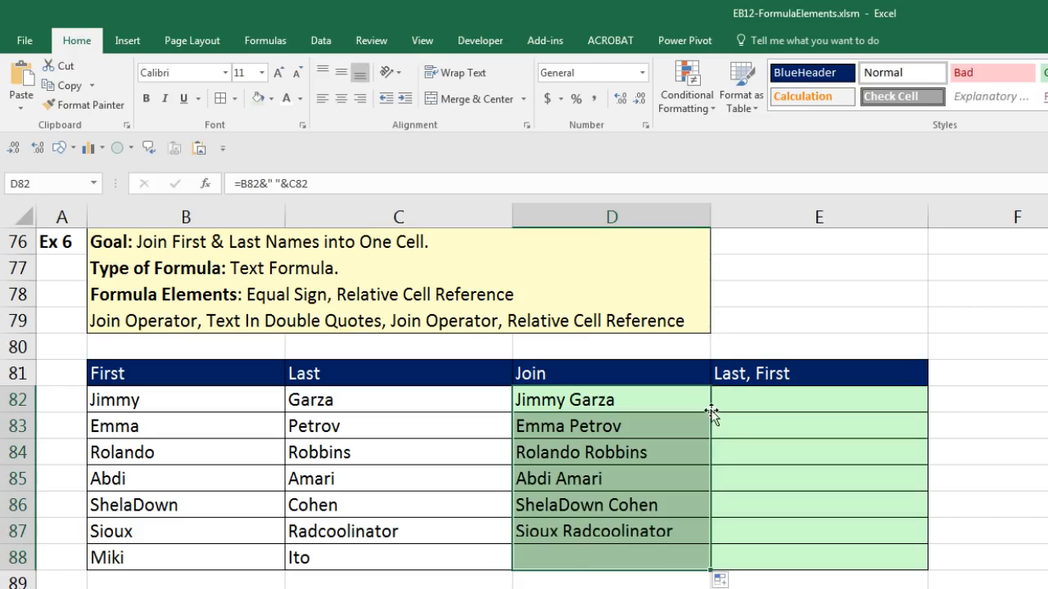
{"action": "left_click", "coordinate": [600, 554]}
{"action": "key", "text": "F2"}
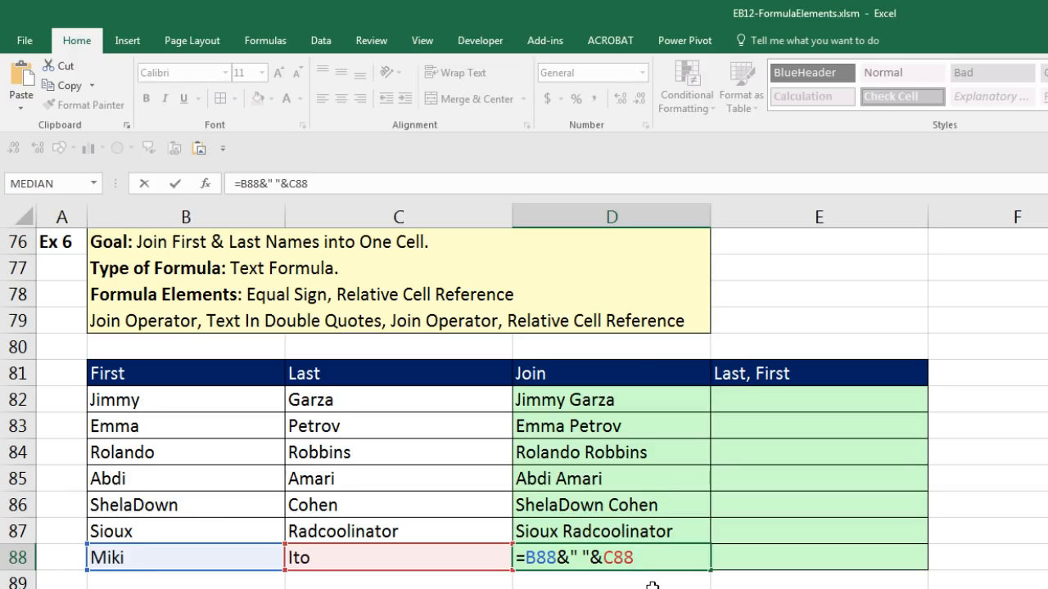
{"action": "key", "text": "Escape"}
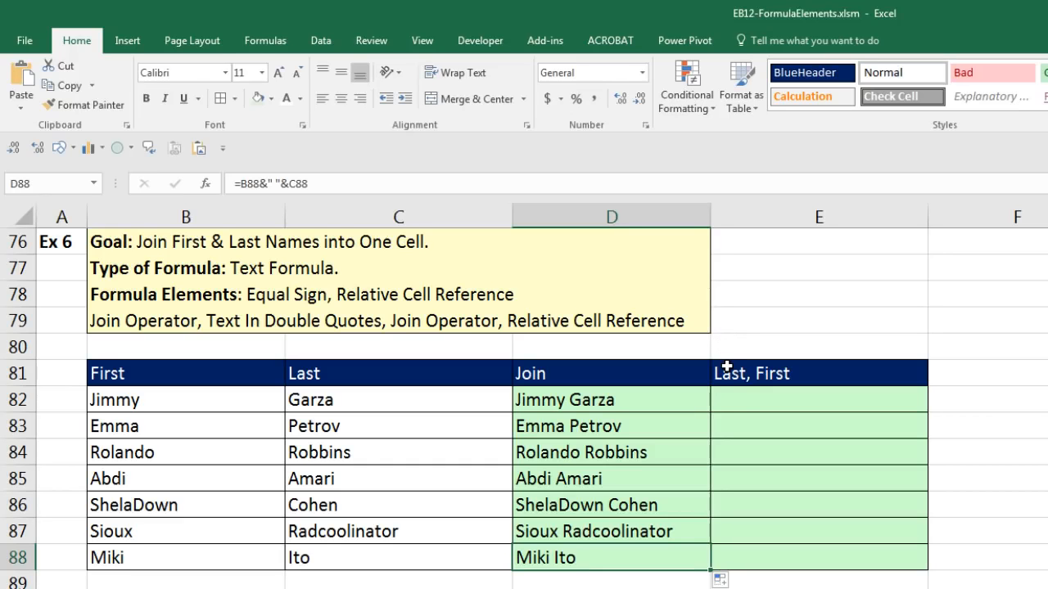
- Enter the formula =C82&", "&B82 in E82 for the Last, First format, keeping the cell selected
{"action": "left_click", "coordinate": [787, 397]}
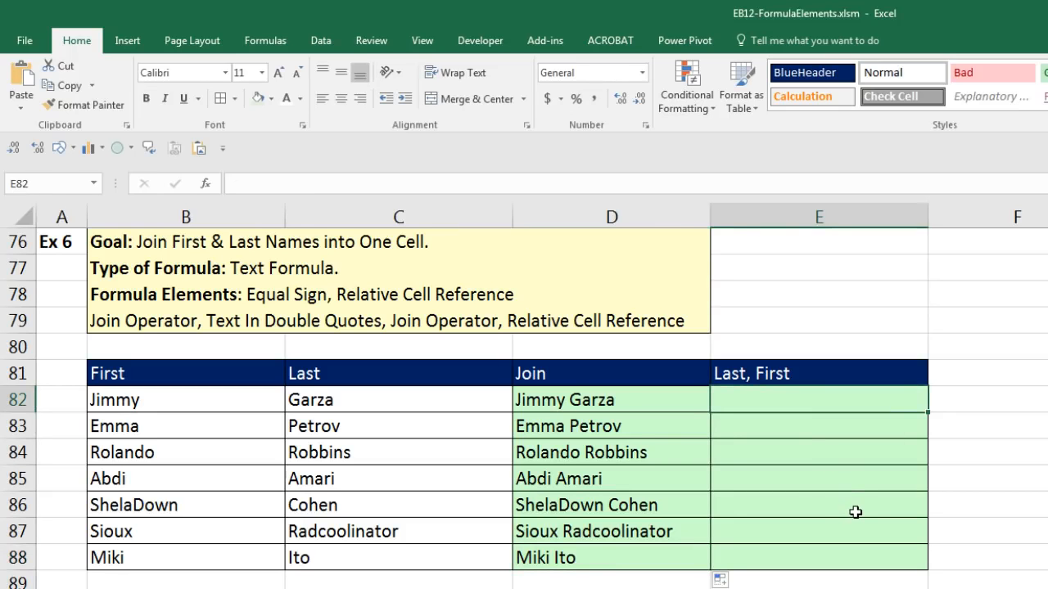
{"action": "type", "text": "="}
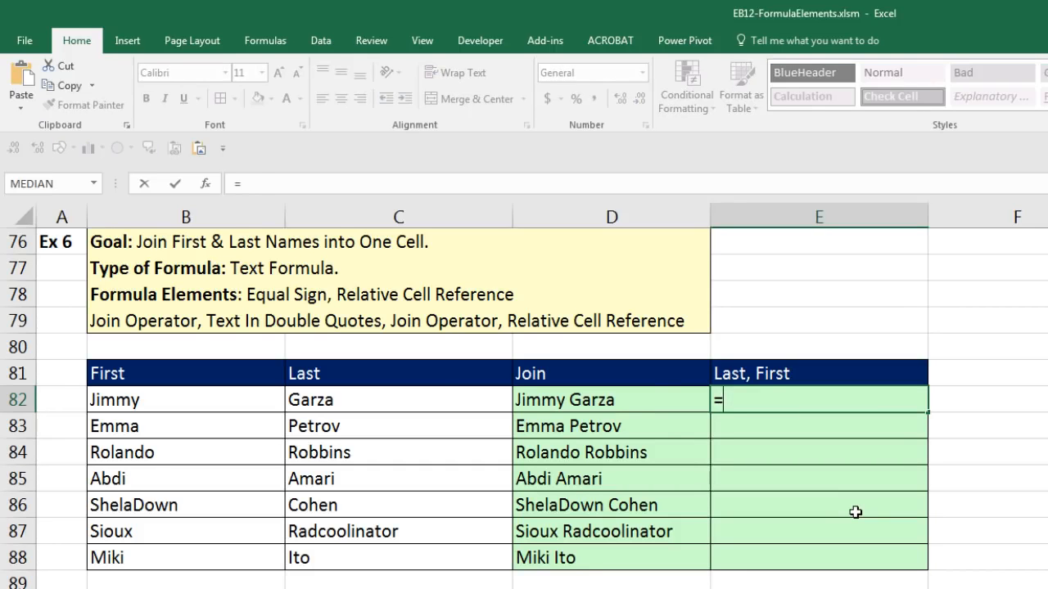
{"action": "key", "text": "Left"}
{"action": "key", "text": "Left"}
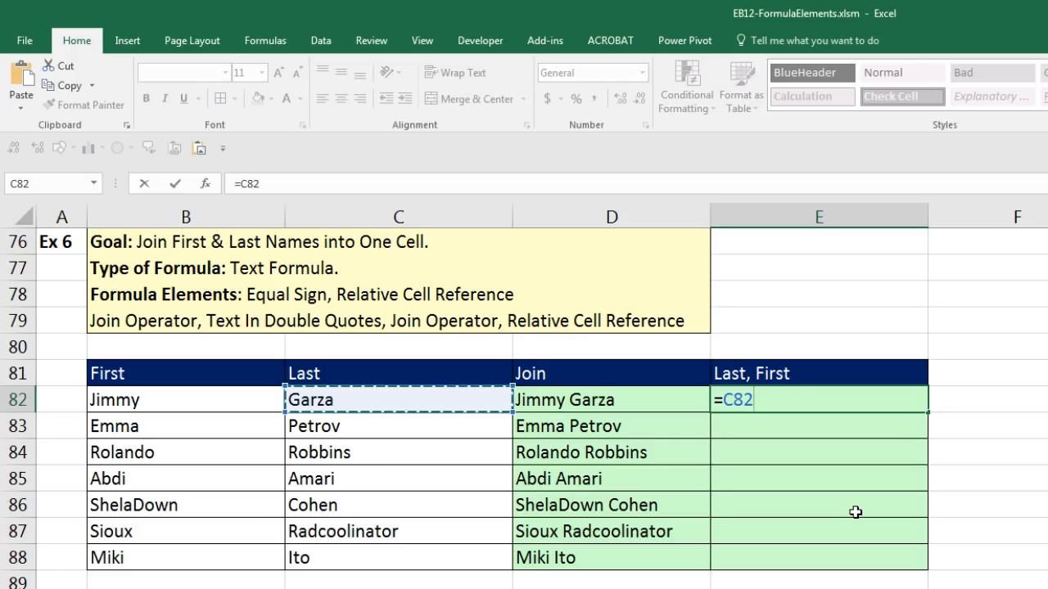
{"action": "type", "text": "&\","}
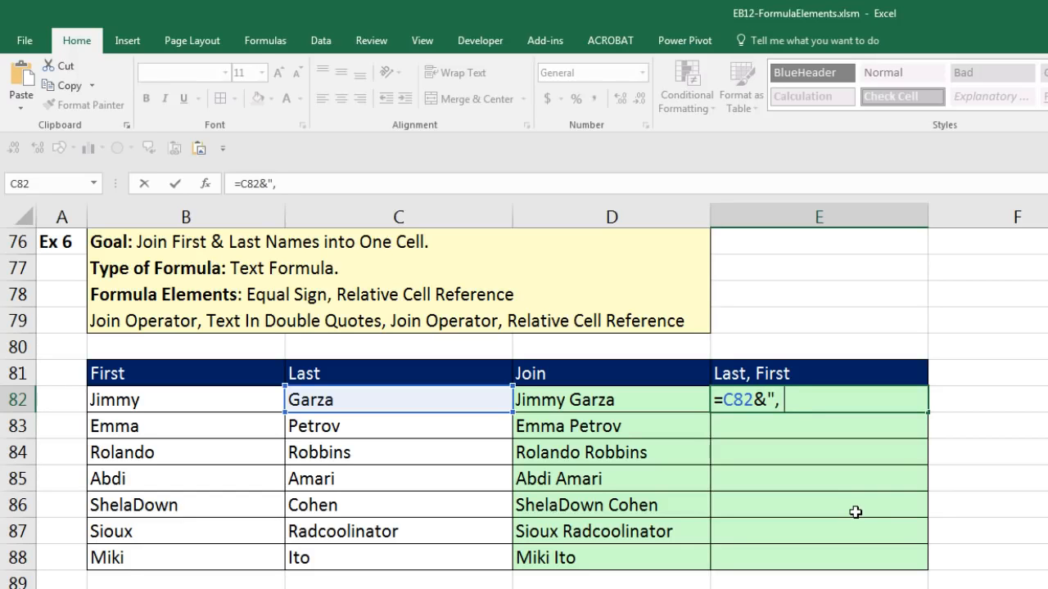
{"action": "type", "text": "\""}
{"action": "type", "text": "&"}
{"action": "key", "text": "Left"}
{"action": "key", "text": "Left"}
{"action": "key", "text": "Left"}
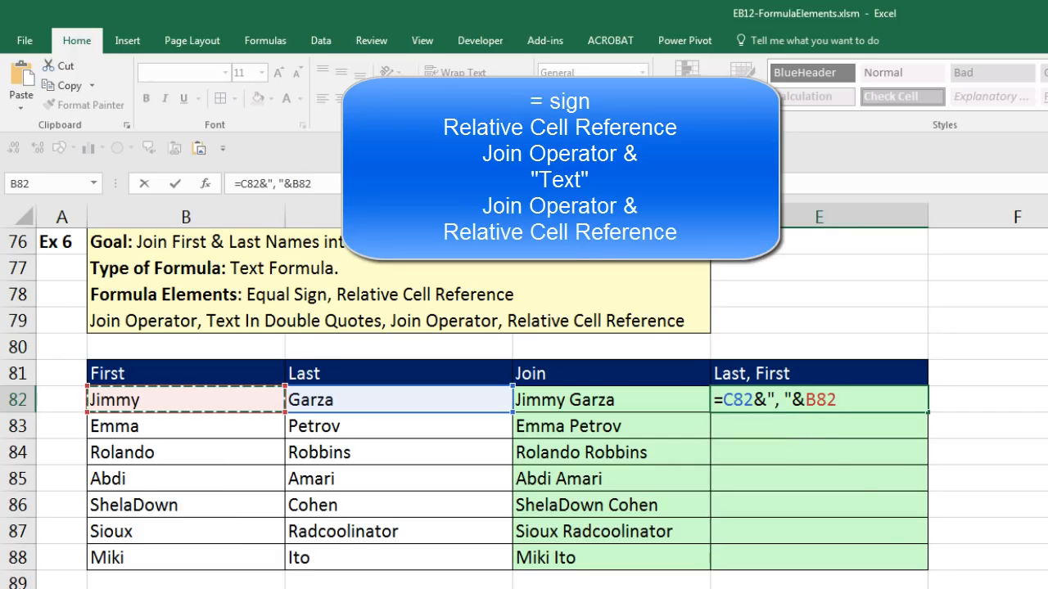
{"action": "key", "text": "ctrl+Return"}
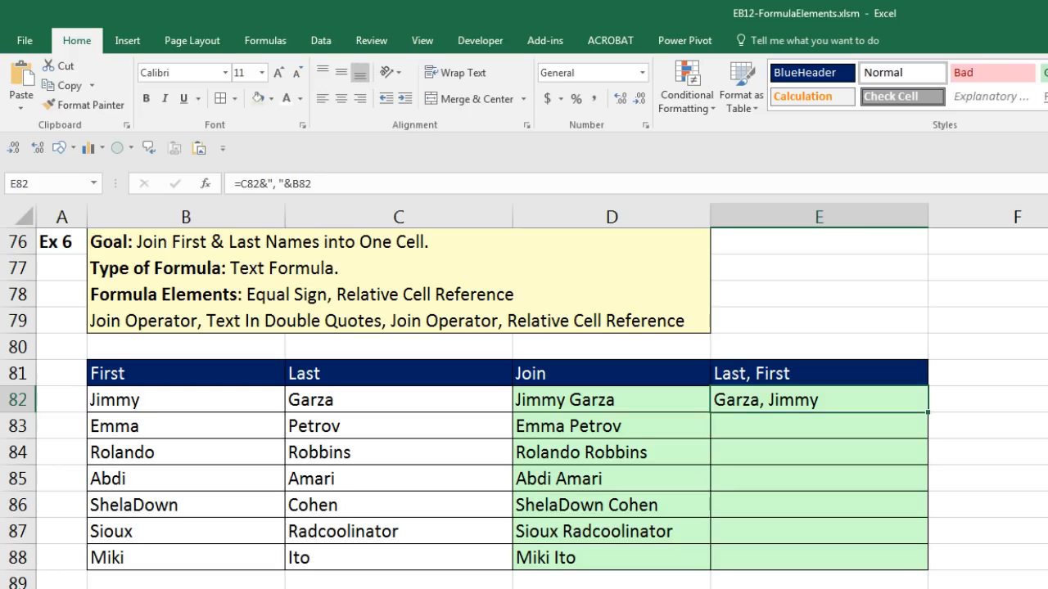
- Copy the Last, First formula from E82 down through E88 and check the cell references in E88
{"action": "double_click", "coordinate": [930, 413]}
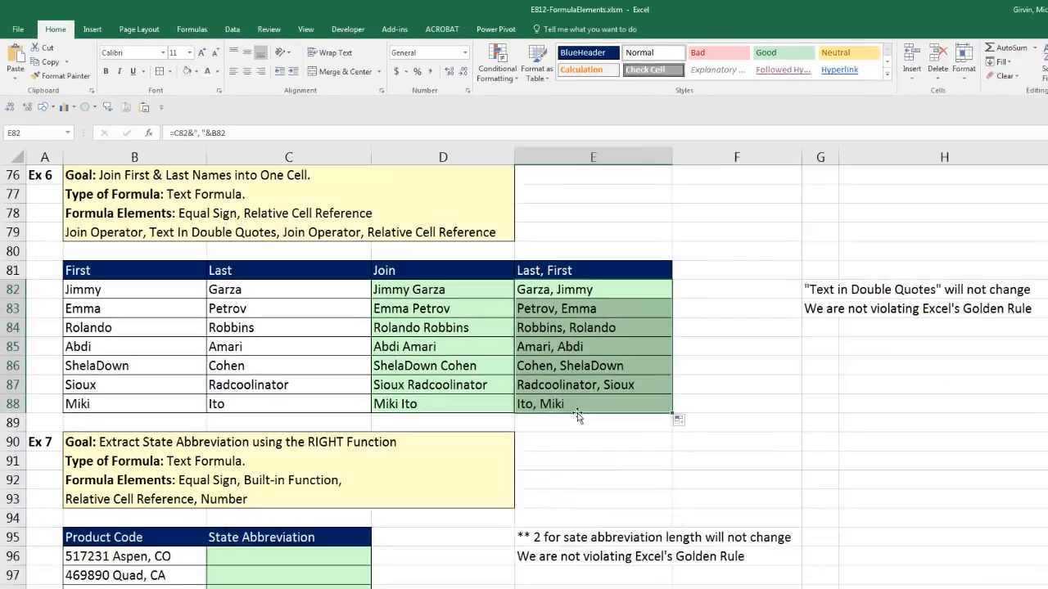
{"action": "key", "text": "ctrl+Down"}
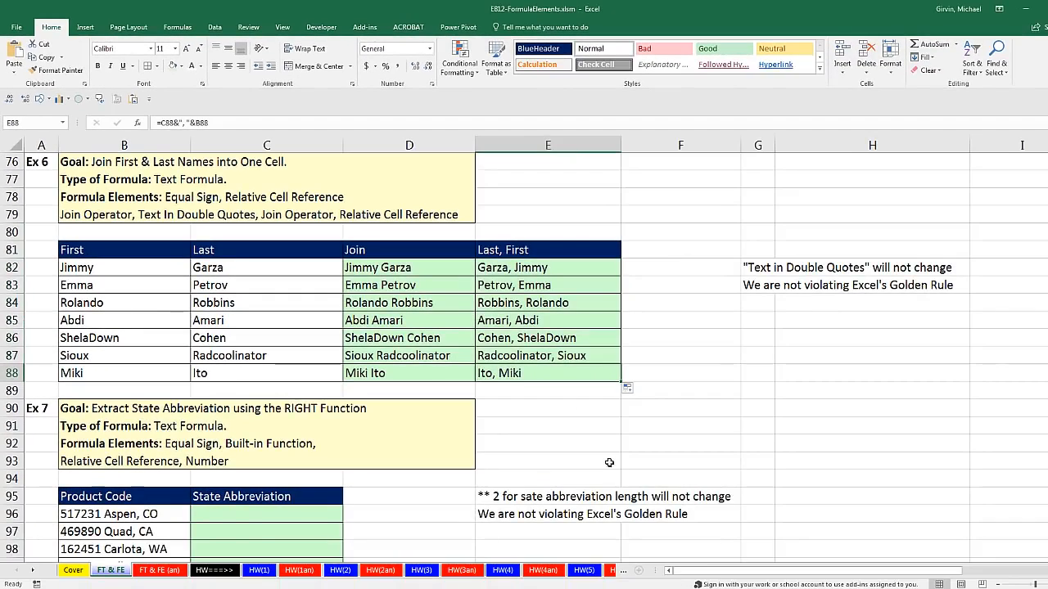
{"action": "key", "text": "F2"}
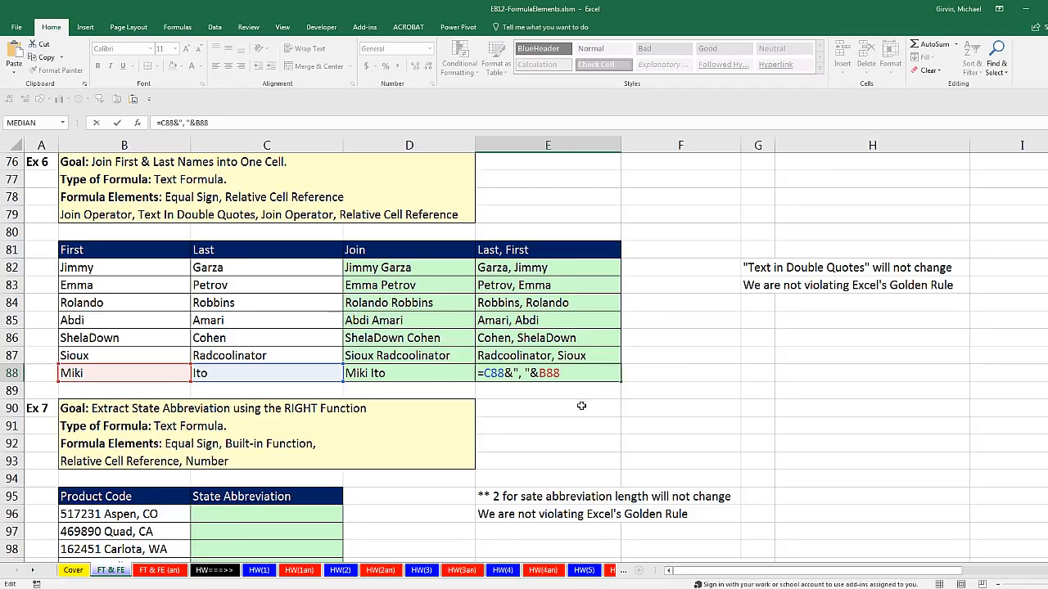
{"action": "key", "text": "Return"}
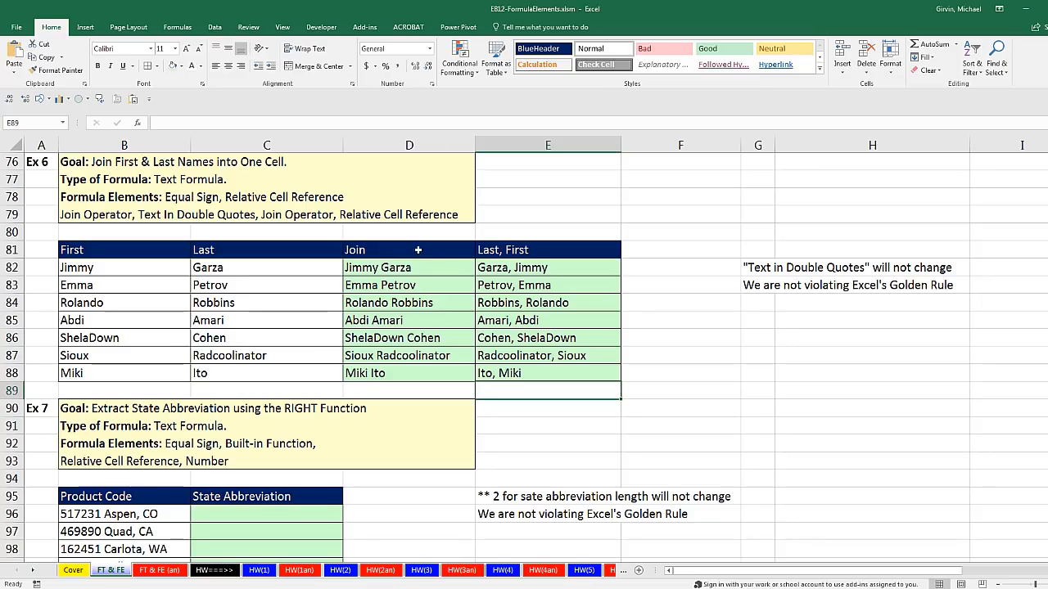
- Look back over the Ex 5 and Ex 6 text formulas and examine the Ex 7 product codes in B96:B100
{"action": "scroll", "coordinate": [517, 328], "scroll_direction": "up", "scroll_amount": 4}
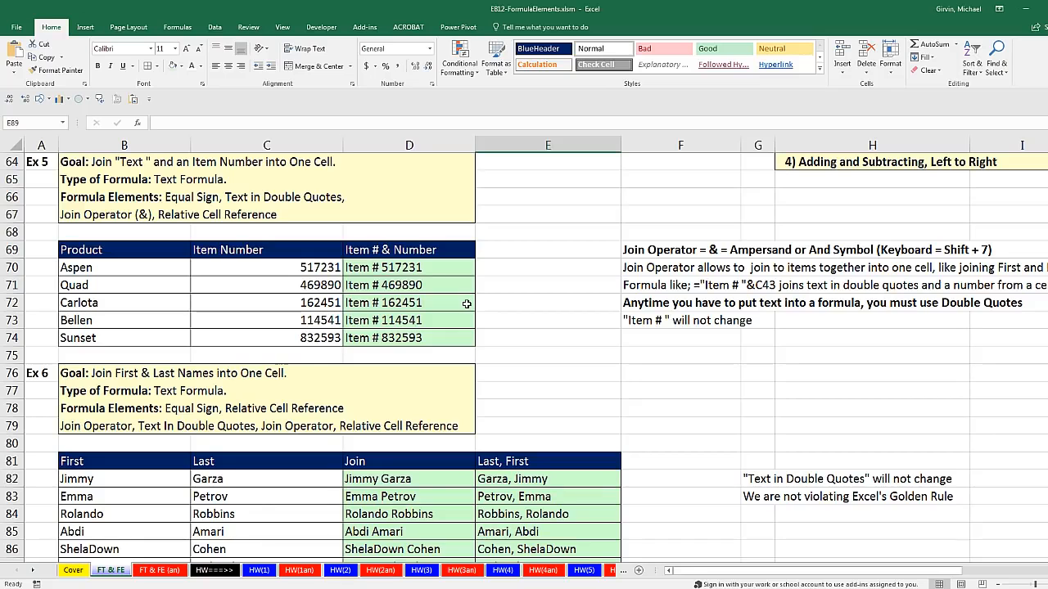
{"action": "scroll", "coordinate": [466, 305], "scroll_direction": "down", "scroll_amount": 3}
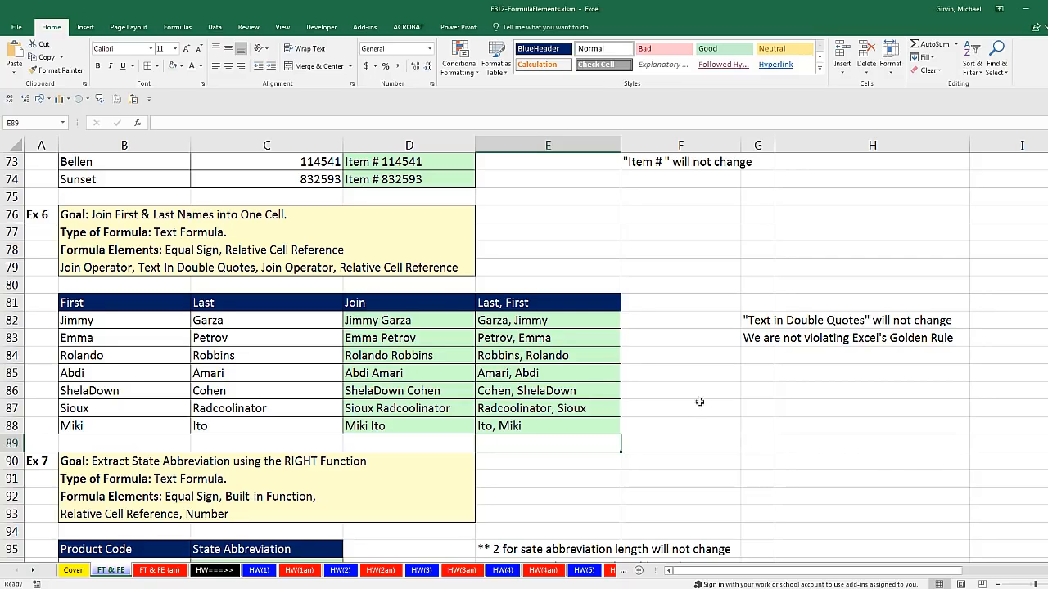
{"action": "scroll", "coordinate": [524, 357], "scroll_direction": "down", "scroll_amount": 3}
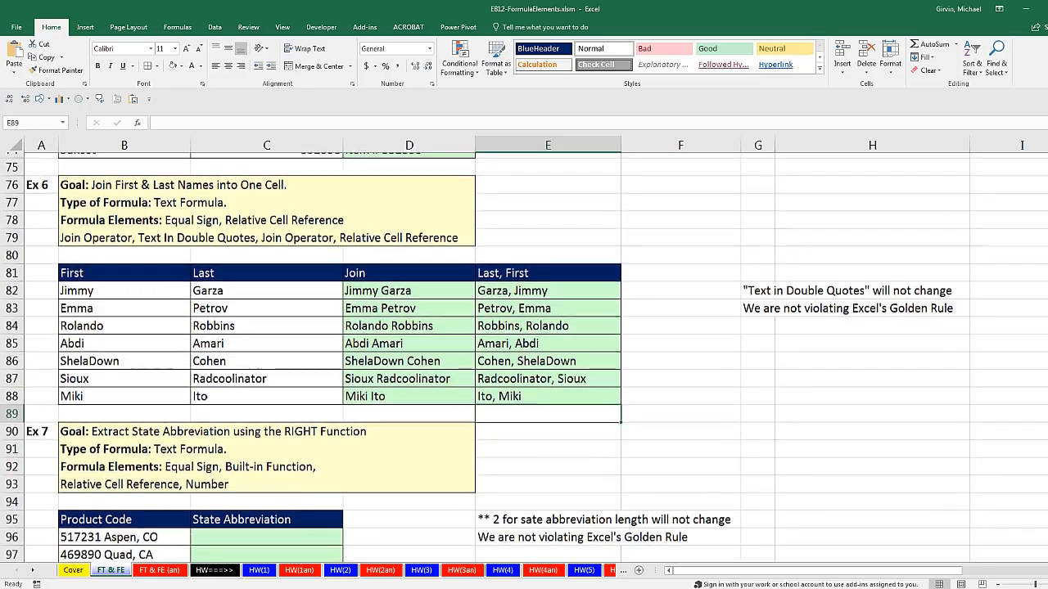
{"action": "scroll", "coordinate": [524, 357], "scroll_direction": "down", "scroll_amount": 3}
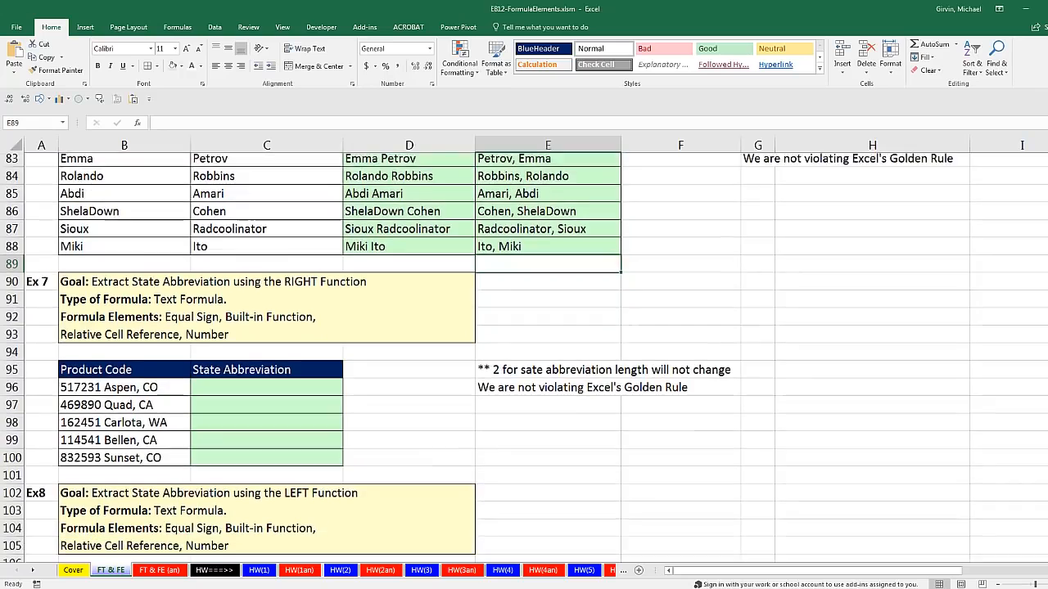
{"action": "scroll", "coordinate": [936, 491], "scroll_direction": "down", "scroll_amount": 1}
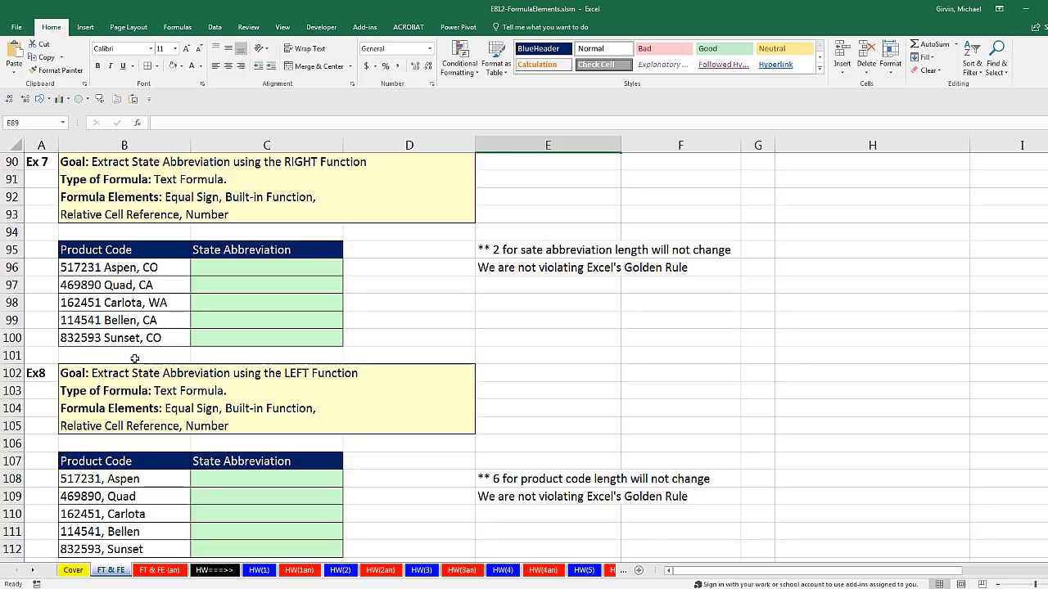
{"action": "left_click", "coordinate": [141, 269]}
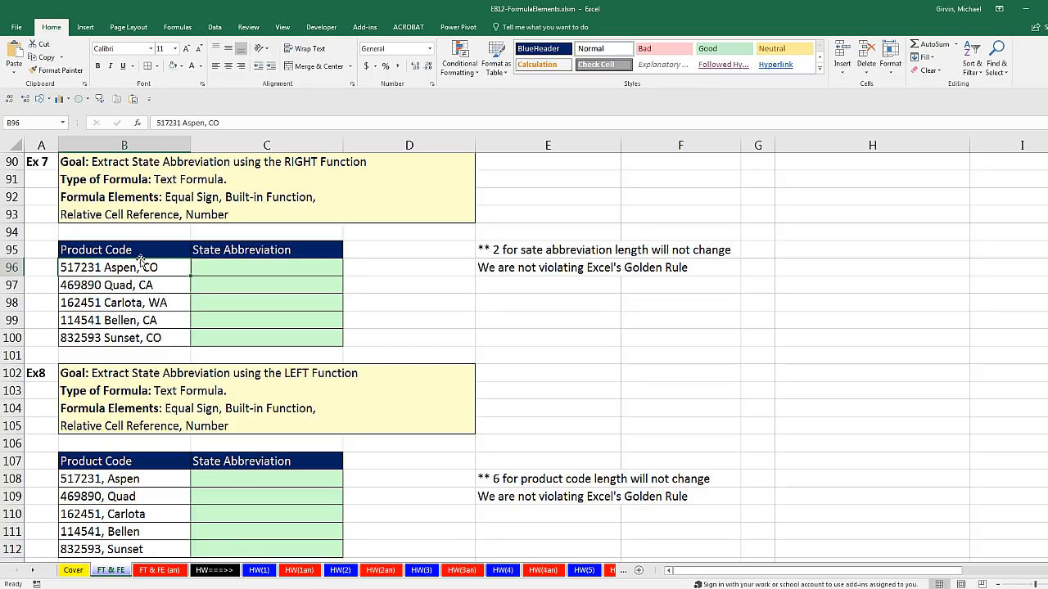
{"action": "left_click_drag", "start_coordinate": [151, 269], "coordinate": [151, 338]}
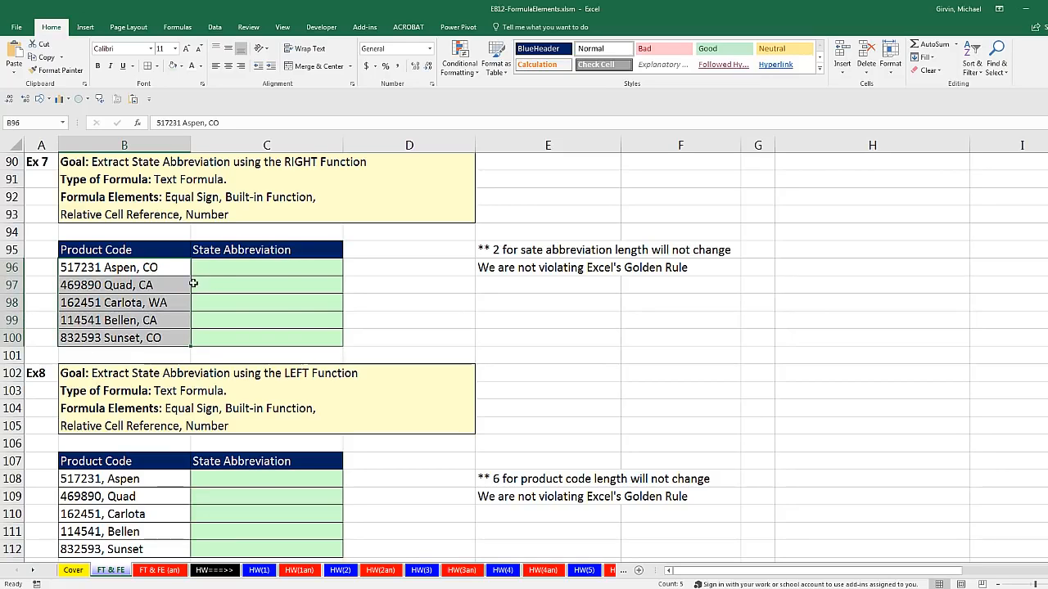
{"action": "left_click", "coordinate": [218, 271]}
{"action": "left_click", "coordinate": [153, 270]}
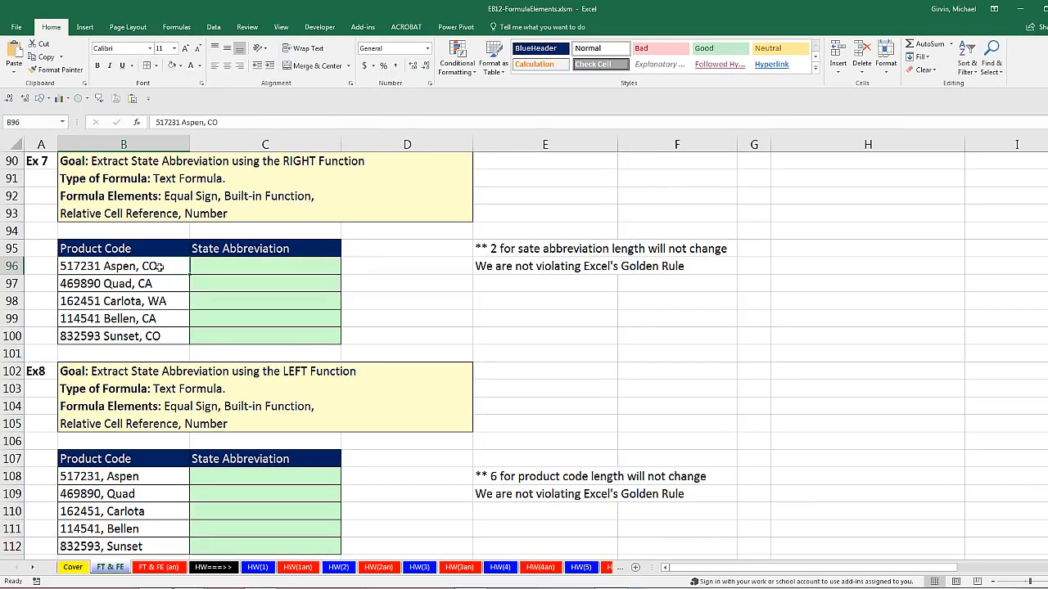
- Compare the Ex 7 product codes in B96:B98 with the empty State Abbreviation cells to find the pattern of the state letters
{"action": "left_click", "coordinate": [158, 284]}
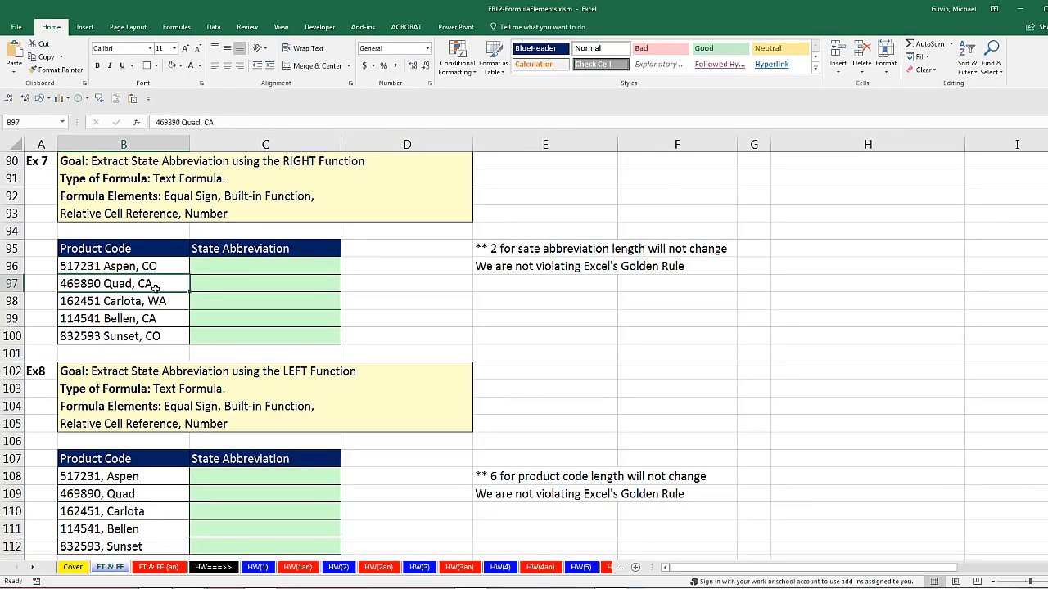
{"action": "left_click", "coordinate": [231, 268]}
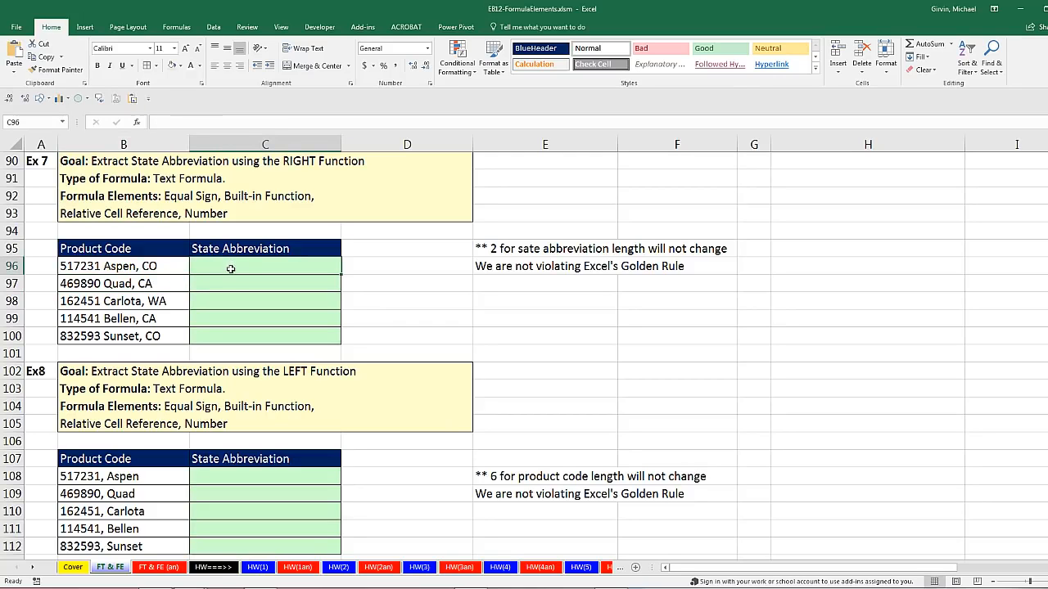
{"action": "left_click", "coordinate": [153, 267]}
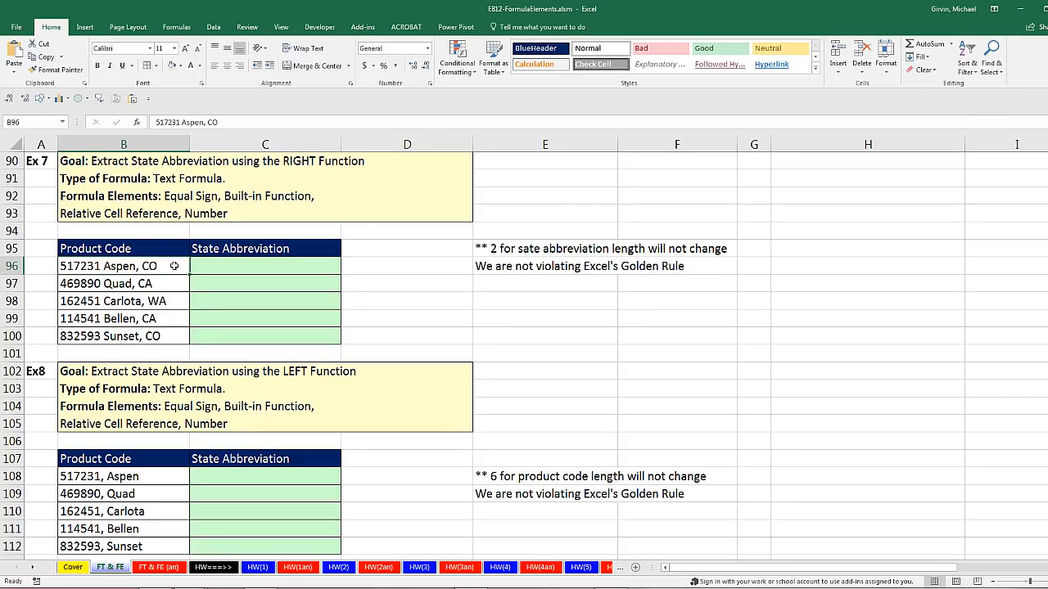
{"action": "left_click", "coordinate": [127, 289]}
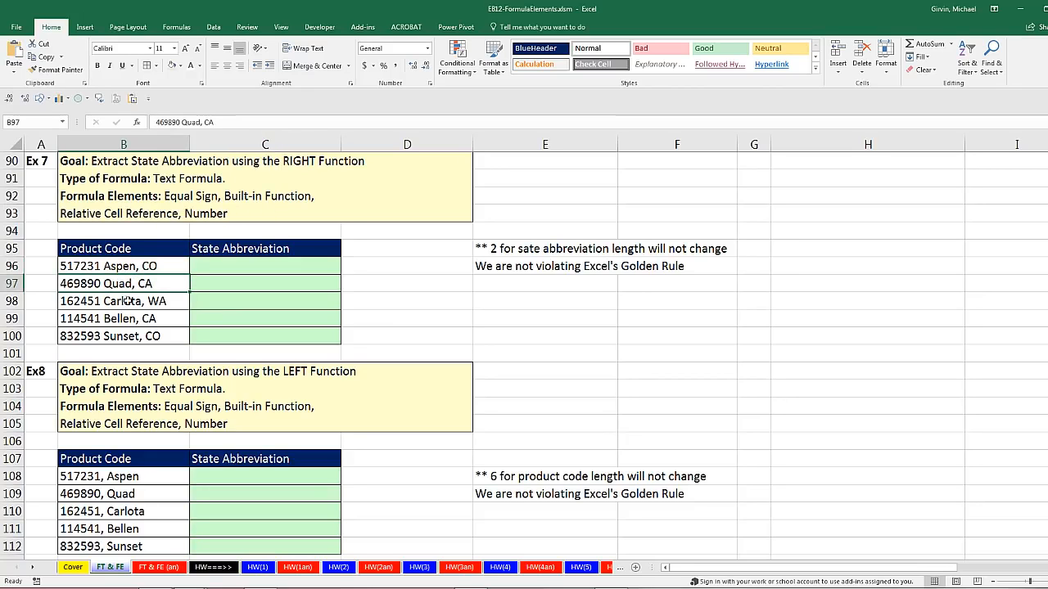
{"action": "left_click", "coordinate": [126, 303]}
{"action": "left_click", "coordinate": [148, 269]}
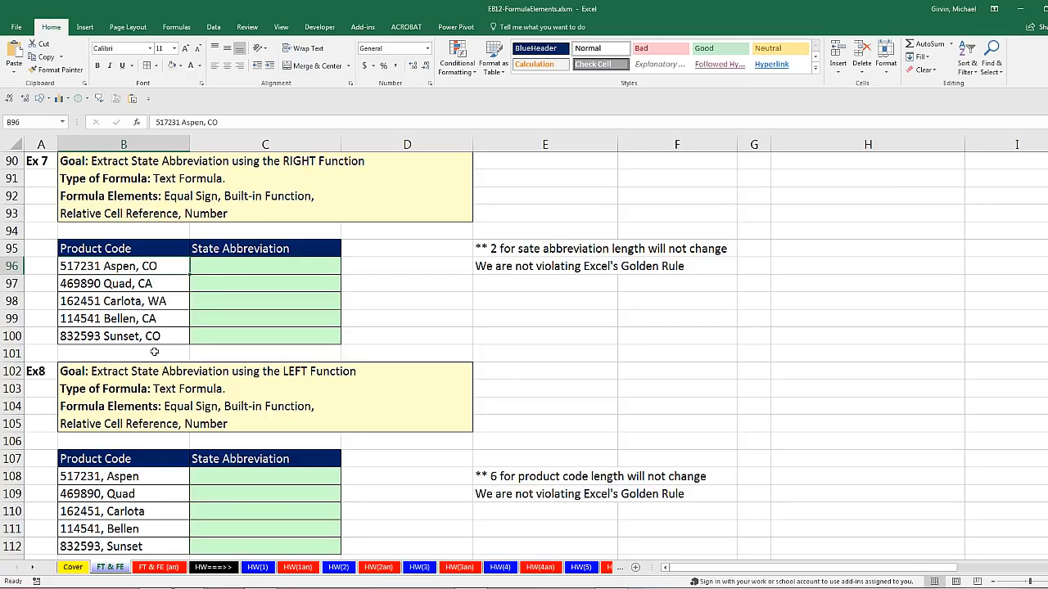
{"action": "left_click", "coordinate": [233, 287]}
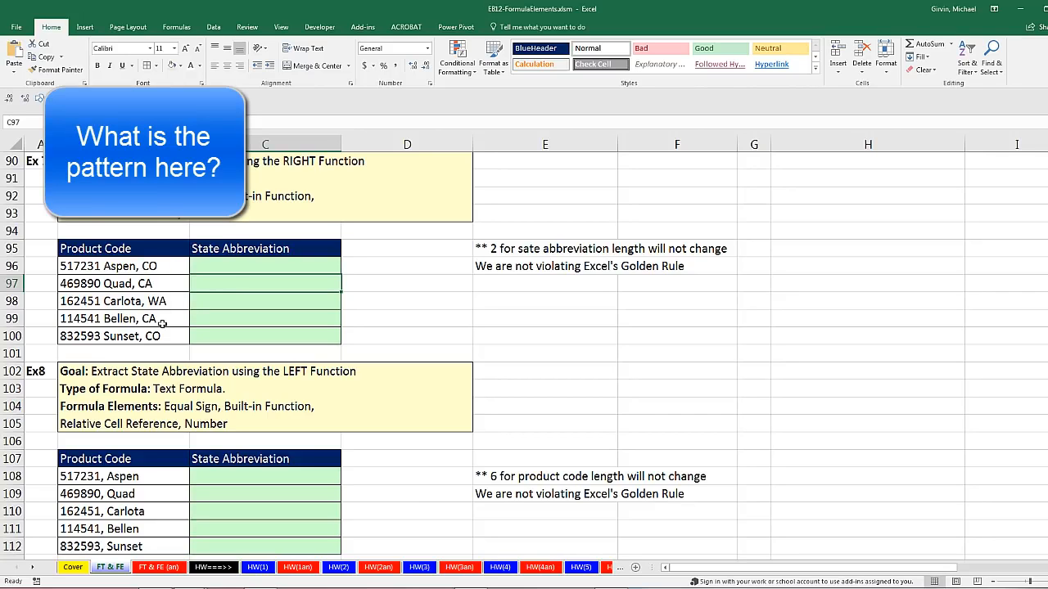
{"action": "left_click", "coordinate": [246, 271]}
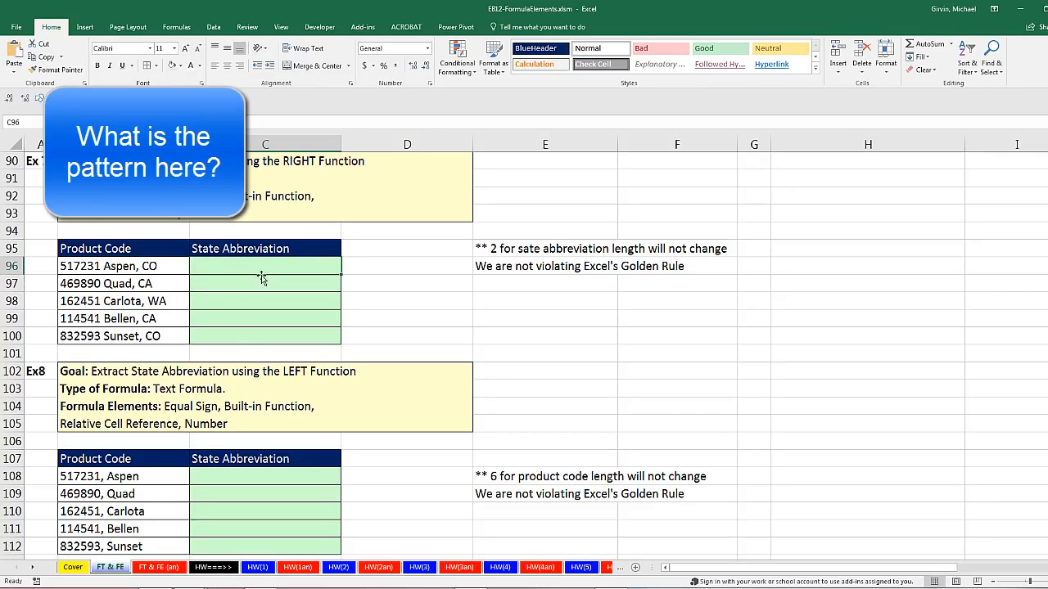
{"action": "left_click", "coordinate": [152, 268]}
{"action": "left_click", "coordinate": [151, 284]}
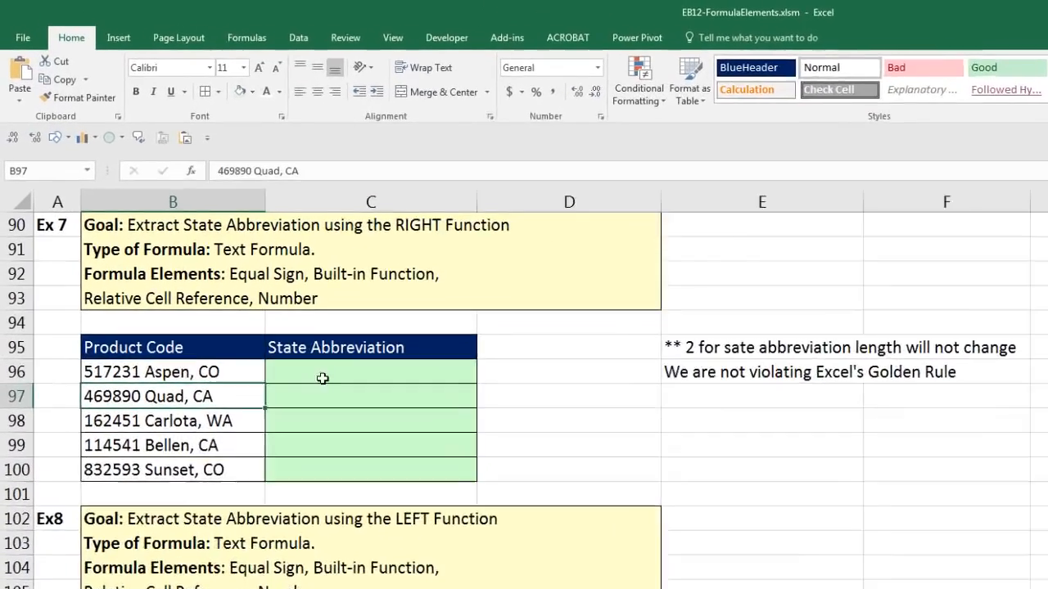
- Enter the formula =RIGHT(B96,2) in C96 to extract the state abbreviation, keeping the cell selected
{"action": "left_click", "coordinate": [226, 269]}
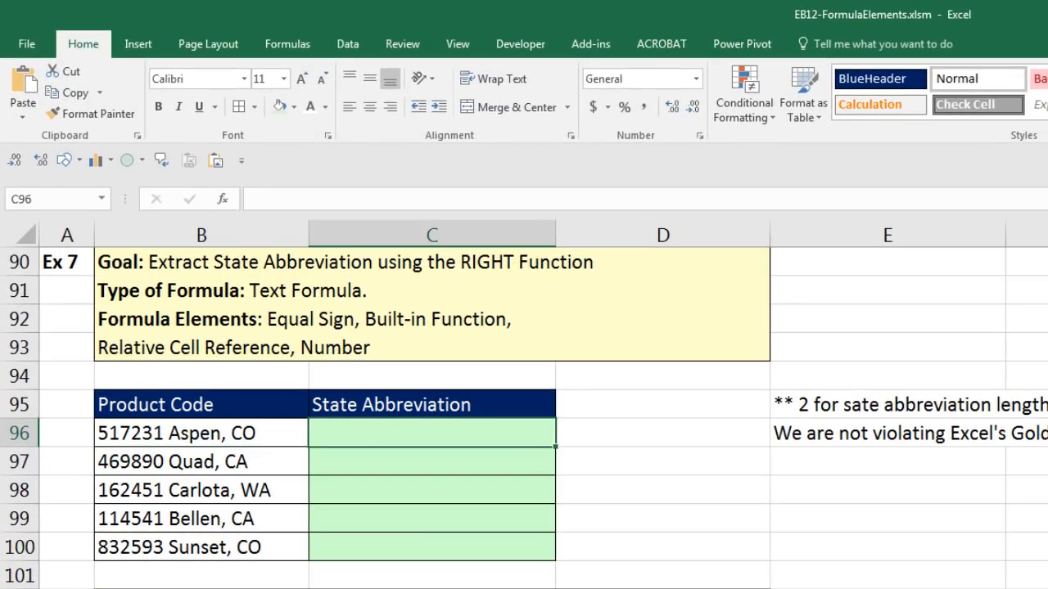
{"action": "type", "text": "=righ"}
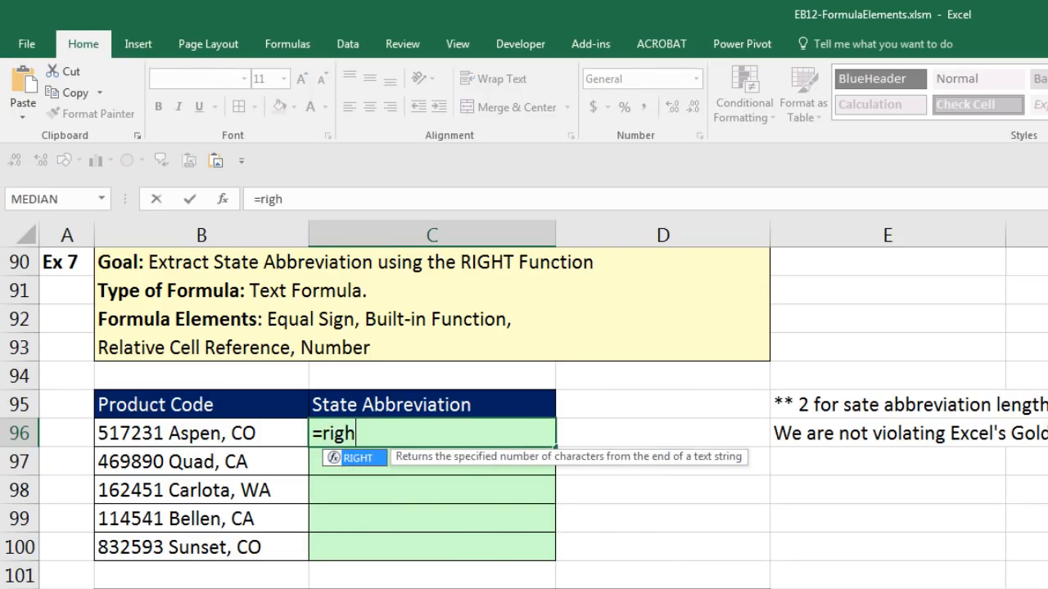
{"action": "key", "text": "Tab"}
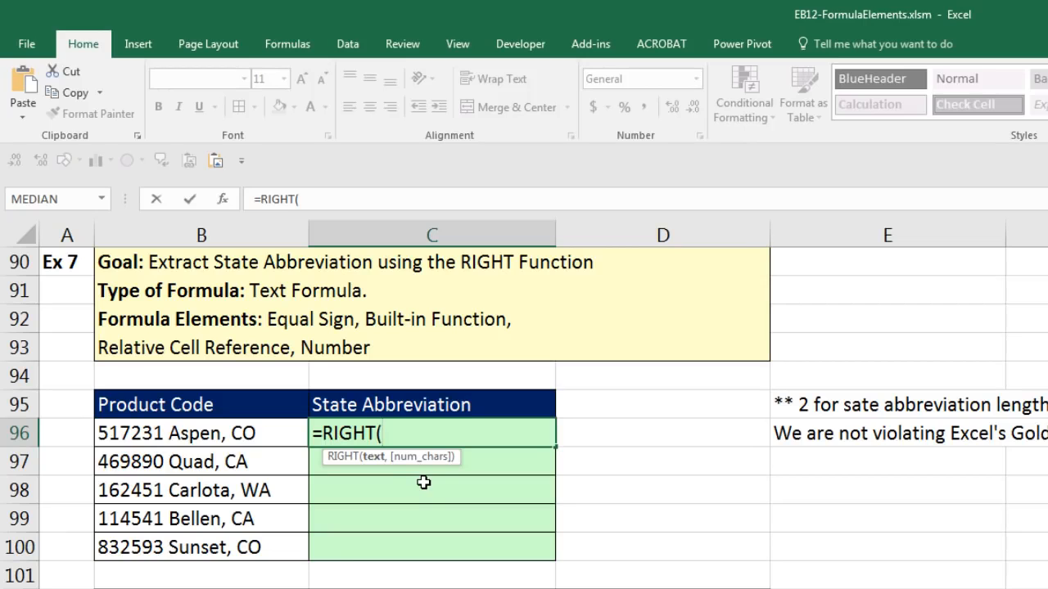
{"action": "left_click", "coordinate": [256, 433]}
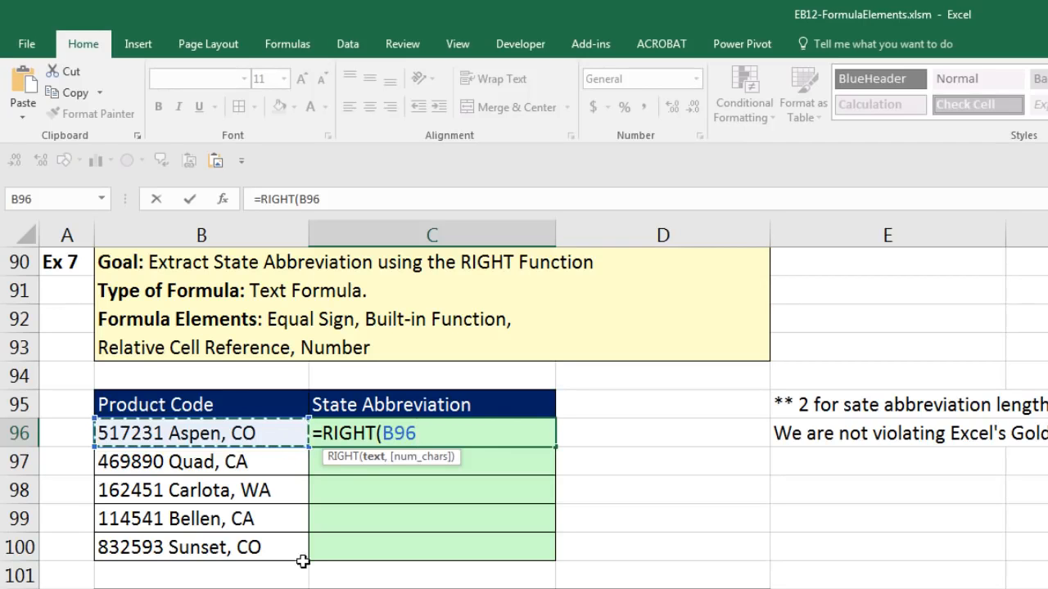
{"action": "type", "text": ","}
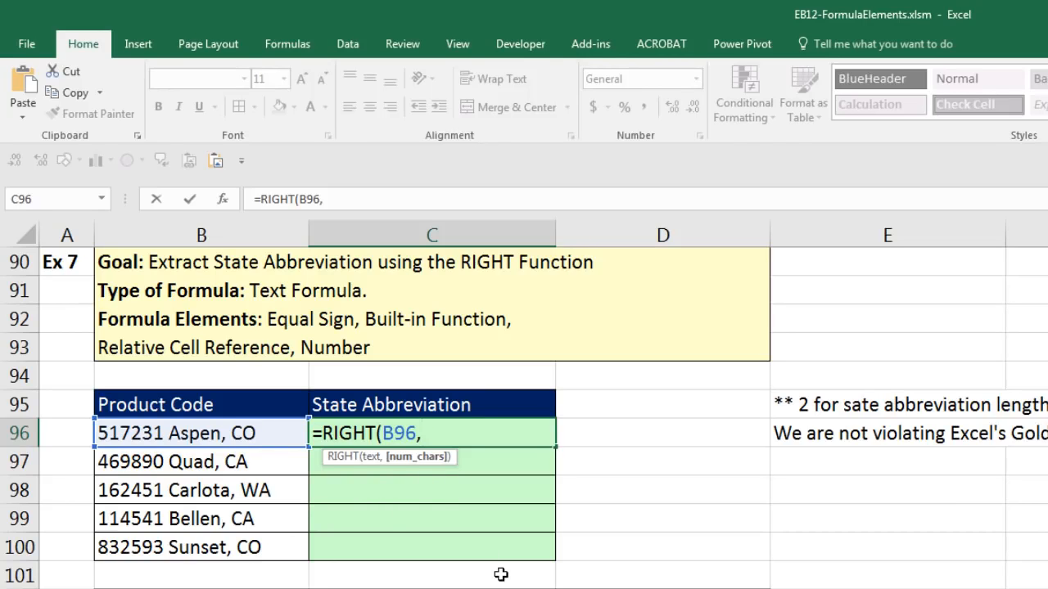
{"action": "type", "text": "2"}
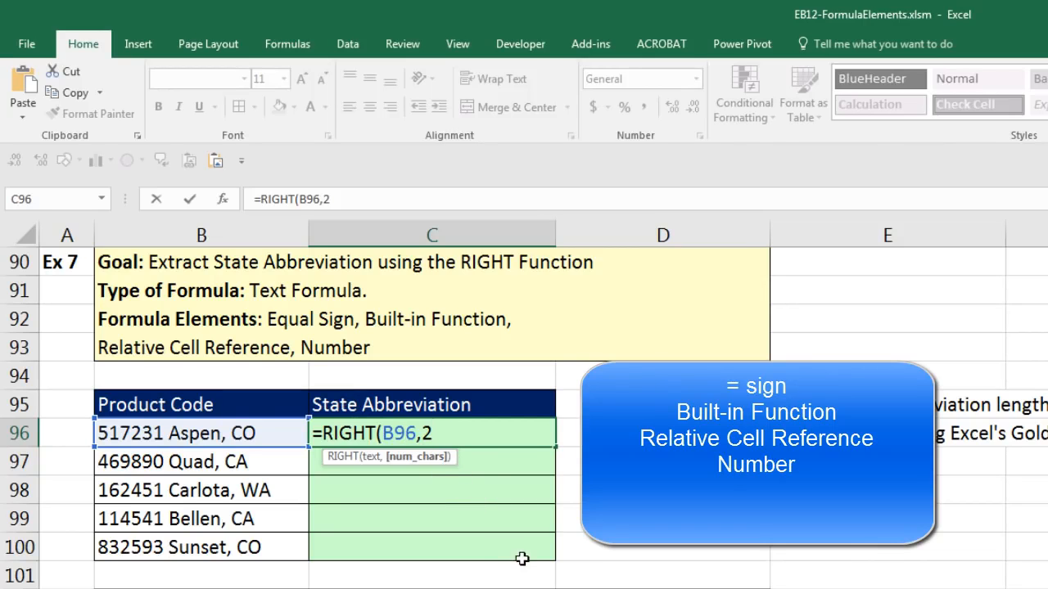
{"action": "type", "text": ")"}
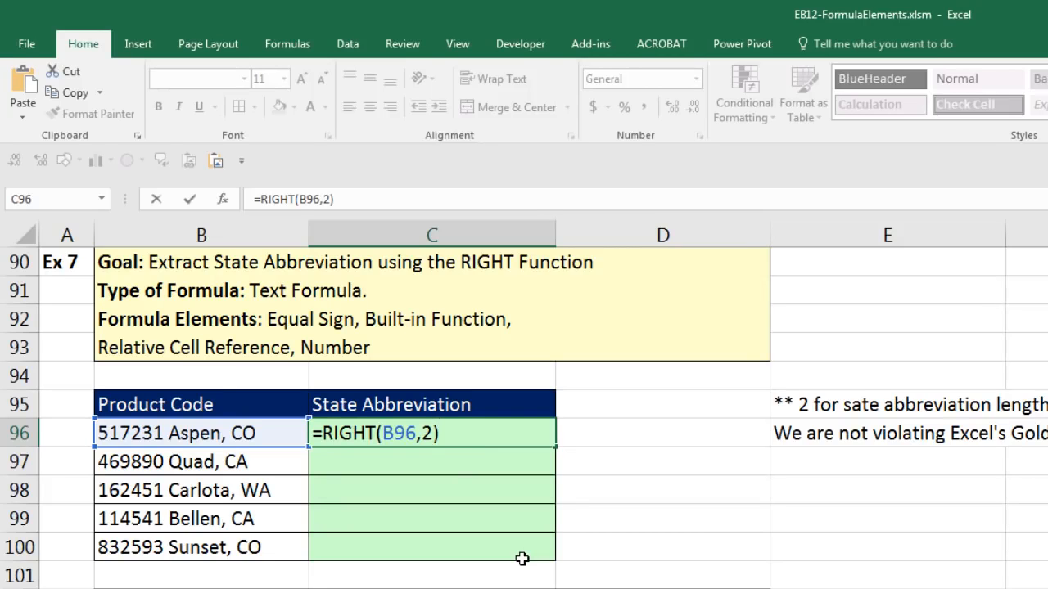
{"action": "key", "text": "ctrl+Return"}
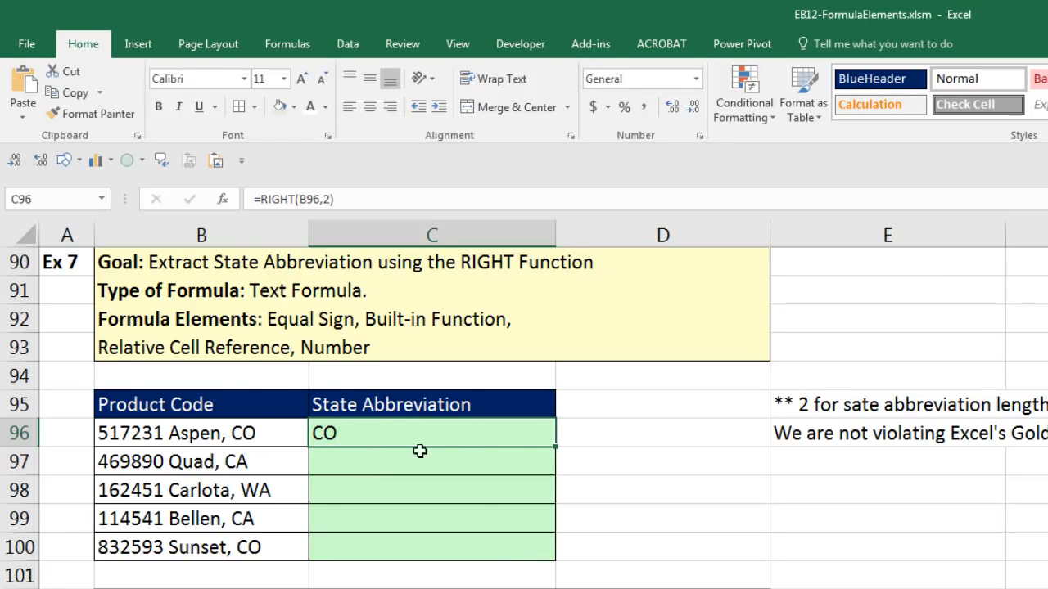
- Copy the RIGHT formula from C96 down through C100 and check the cell reference in the last row's formula
{"action": "double_click", "coordinate": [554, 451]}
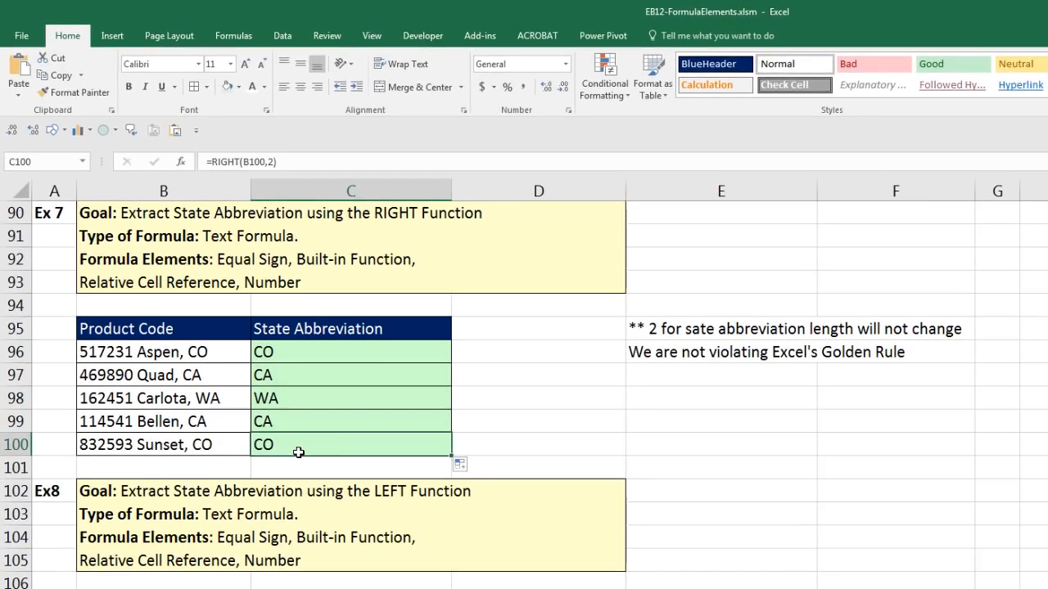
{"action": "double_click", "coordinate": [368, 554]}
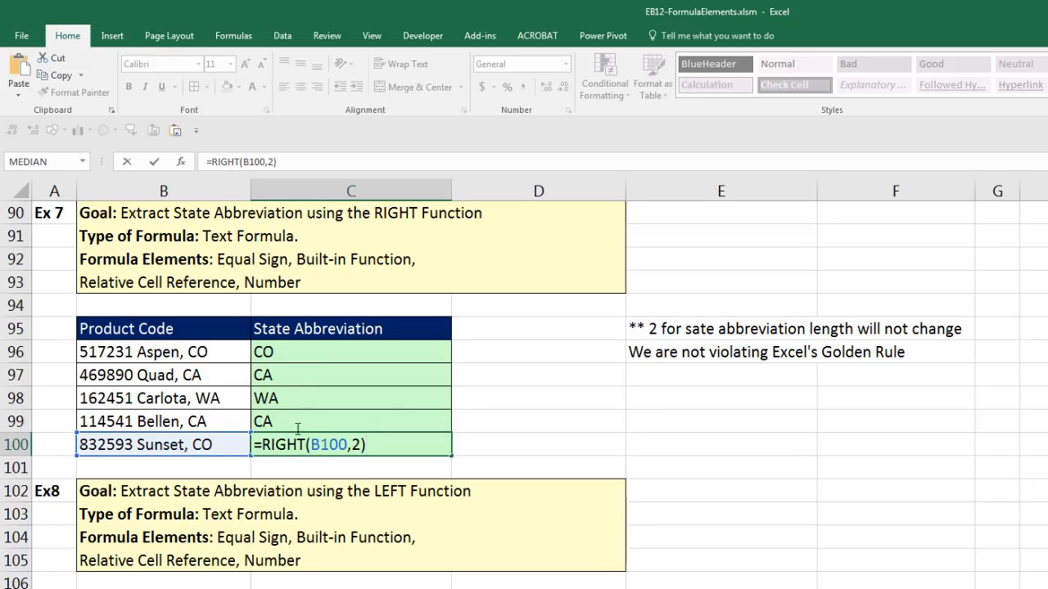
{"action": "key", "text": "Return"}
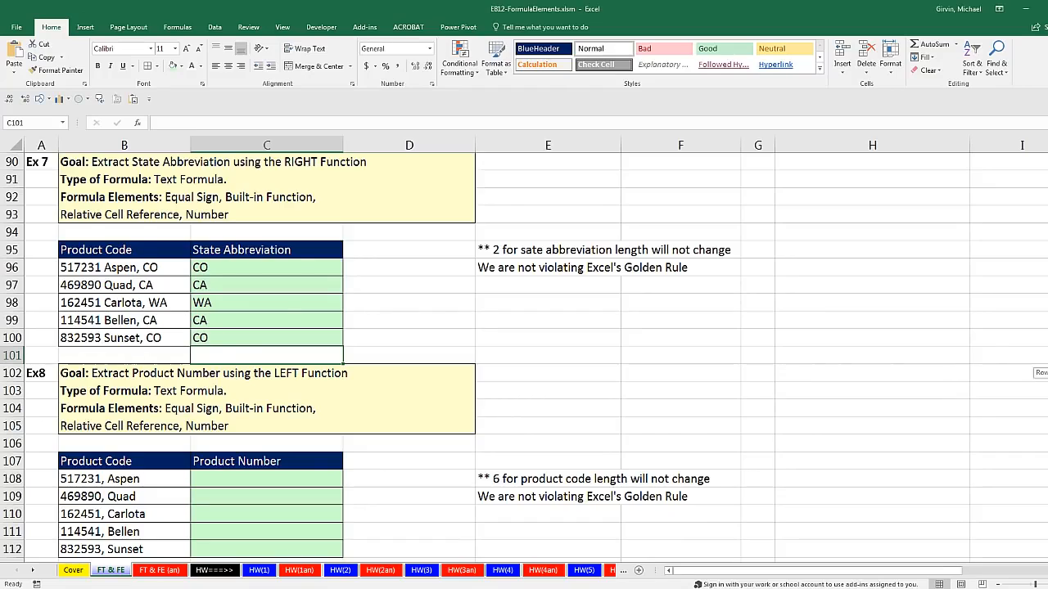
- Review the Ex8 product codes and enter =LEFT(B108,6) in C108 to extract the product number, keeping the cell selected
{"action": "scroll", "coordinate": [320, 232], "scroll_direction": "down", "scroll_amount": 4}
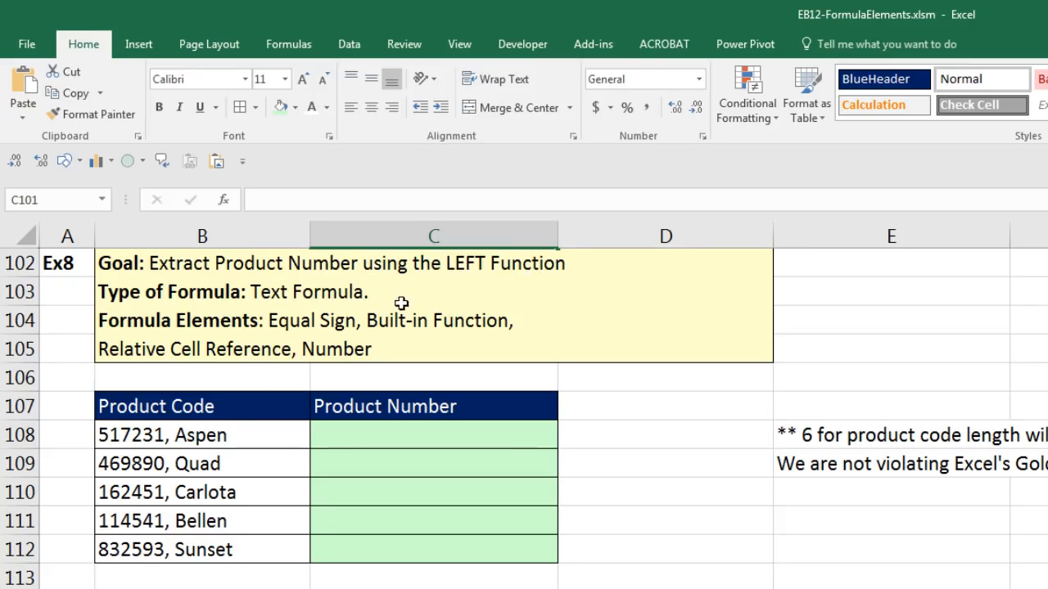
{"action": "left_click", "coordinate": [220, 438]}
{"action": "left_click", "coordinate": [210, 463]}
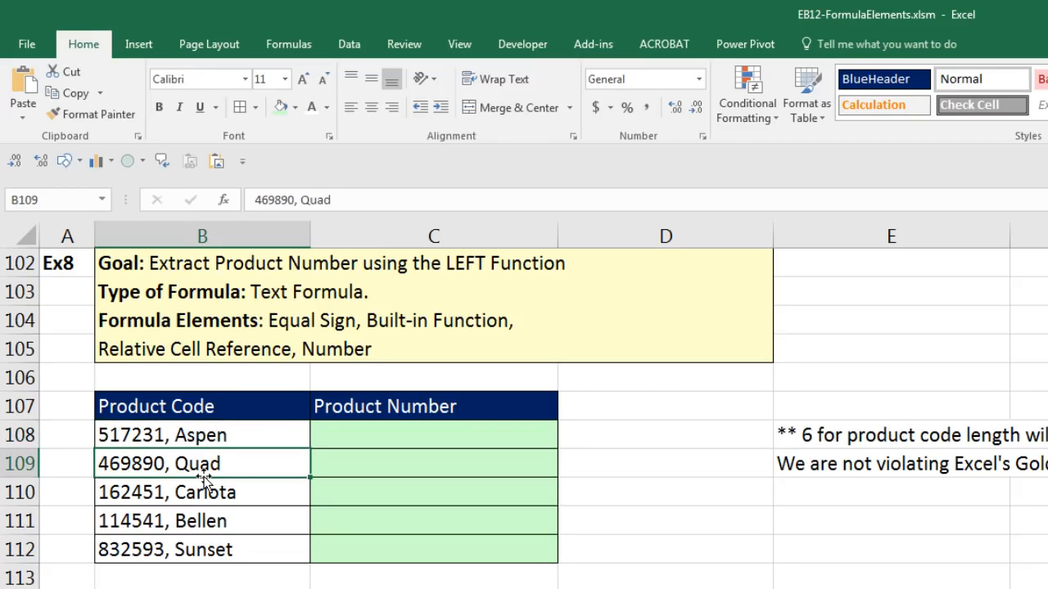
{"action": "left_click", "coordinate": [391, 434]}
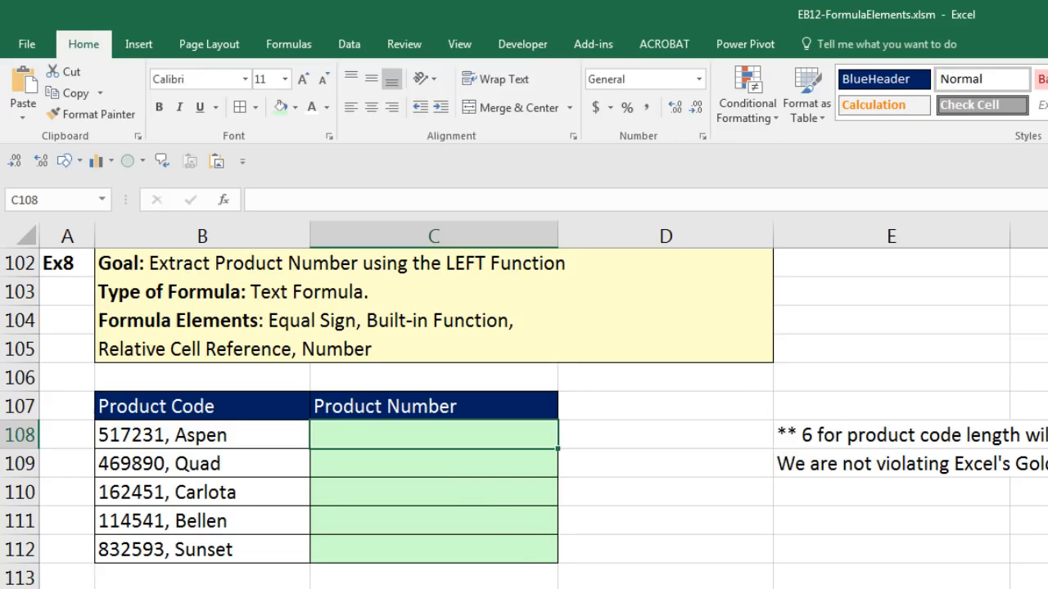
{"action": "type", "text": "="}
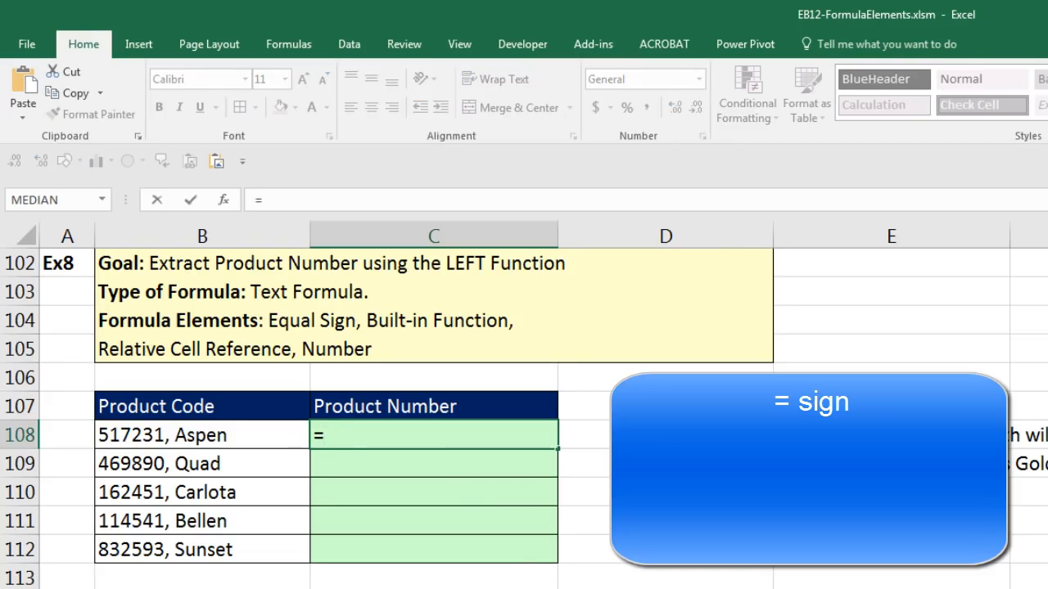
{"action": "type", "text": "left"}
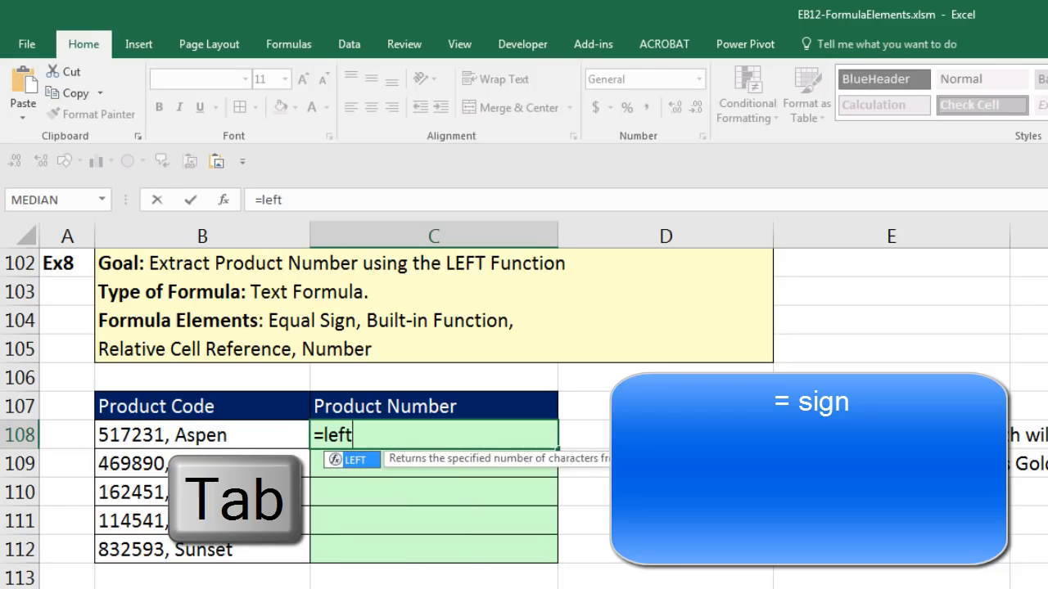
{"action": "key", "text": "Tab"}
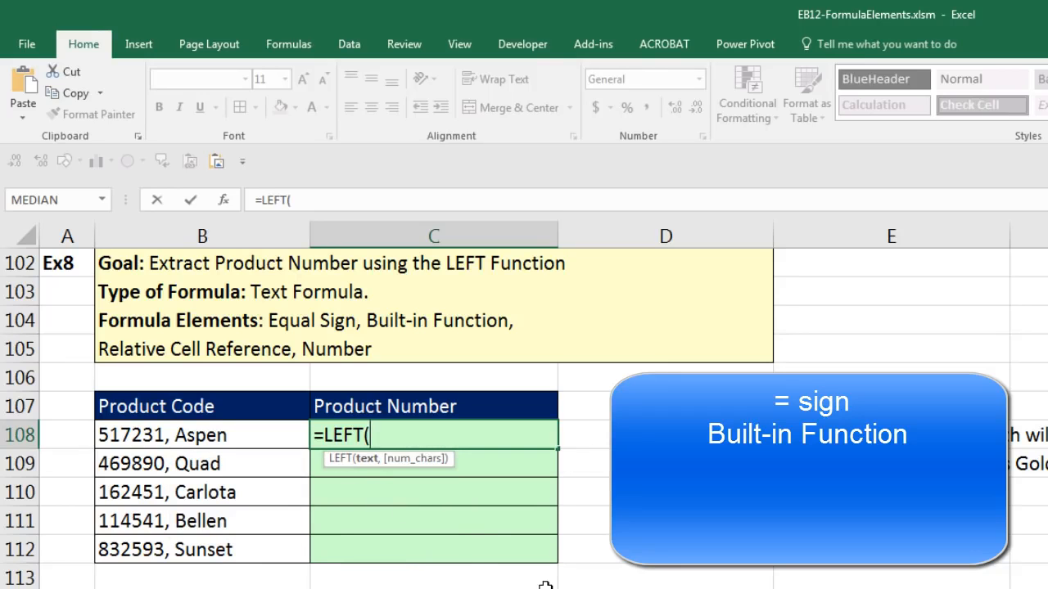
{"action": "key", "text": "Left"}
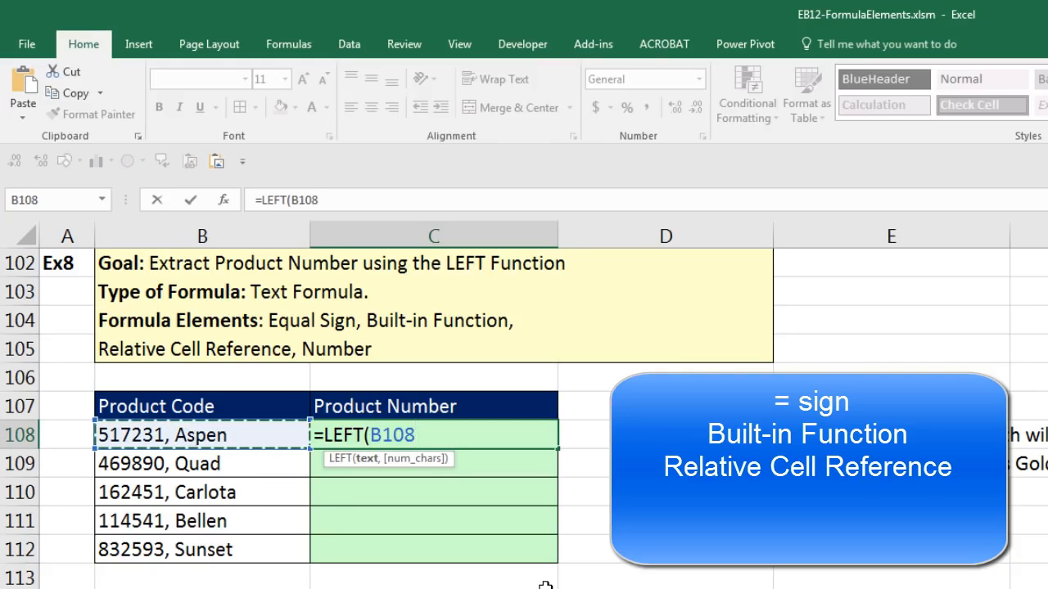
{"action": "type", "text": ","}
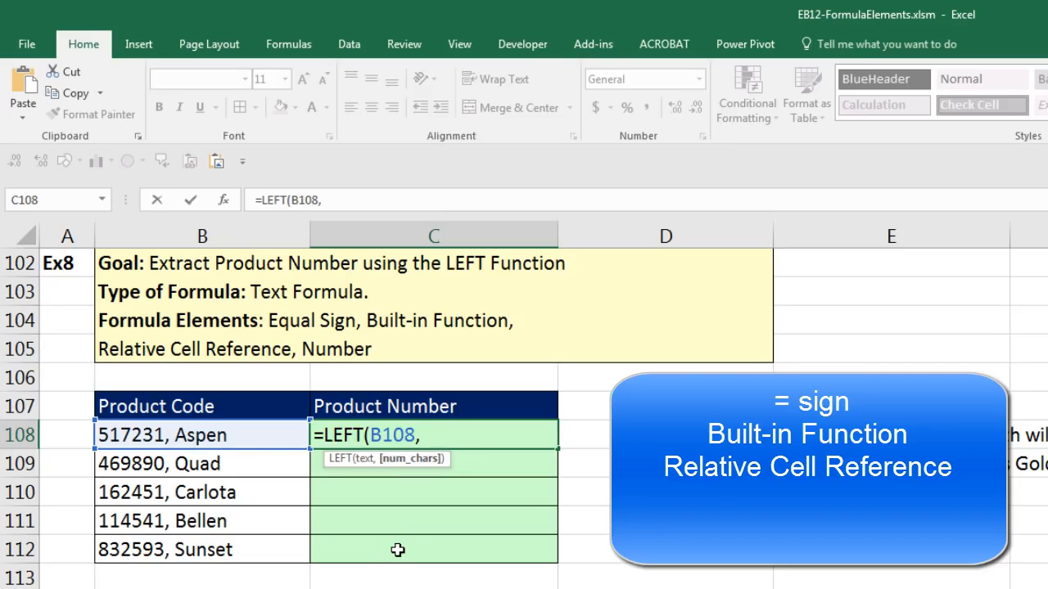
{"action": "type", "text": "6"}
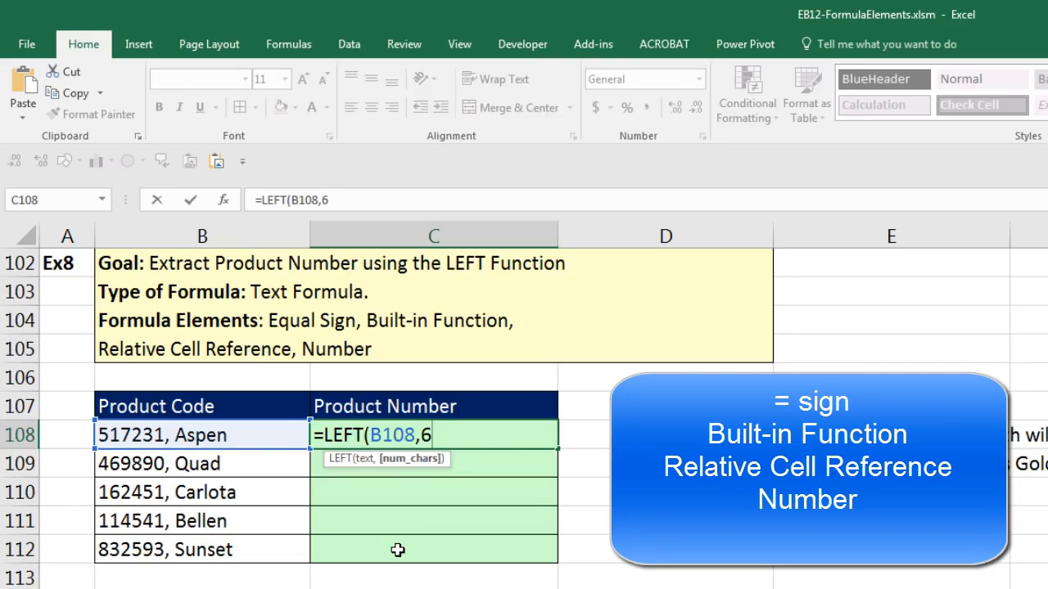
{"action": "type", "text": ")"}
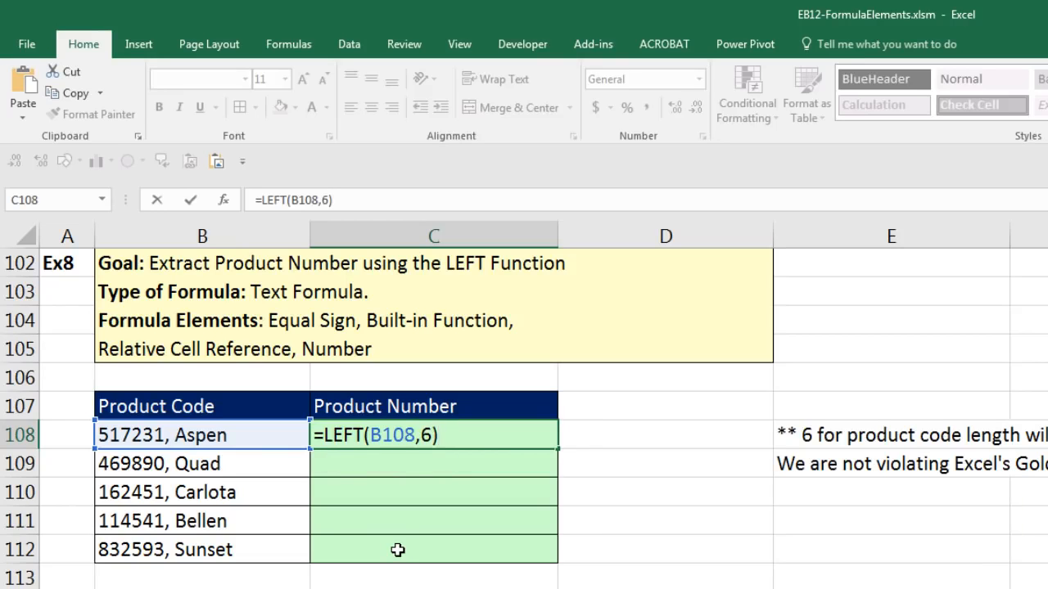
{"action": "key", "text": "ctrl+Return"}
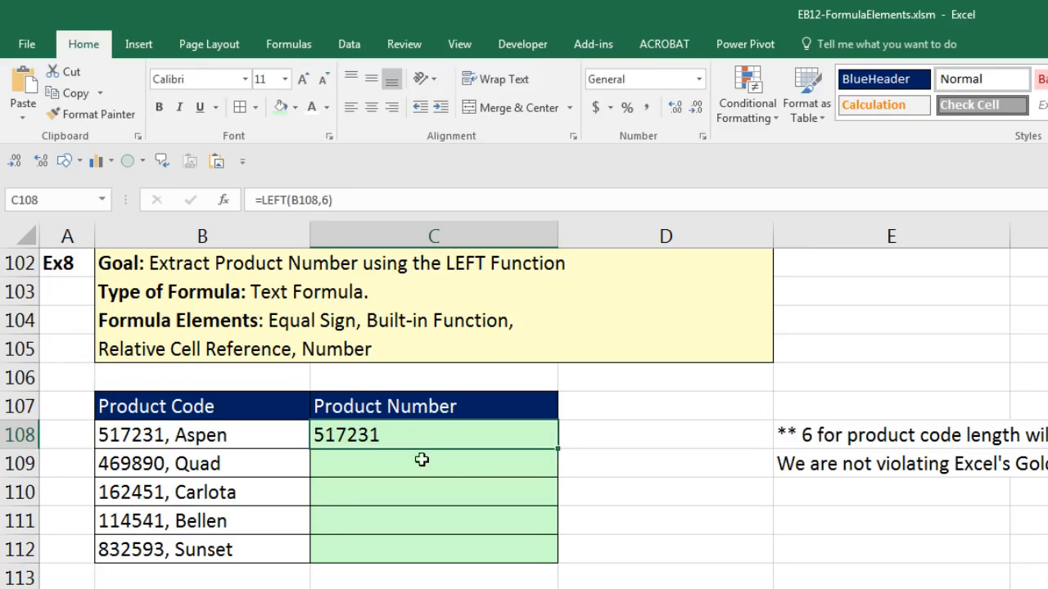
- Copy the LEFT formula from C108 down through C112 and check the cell reference in C112
{"action": "double_click", "coordinate": [557, 448]}
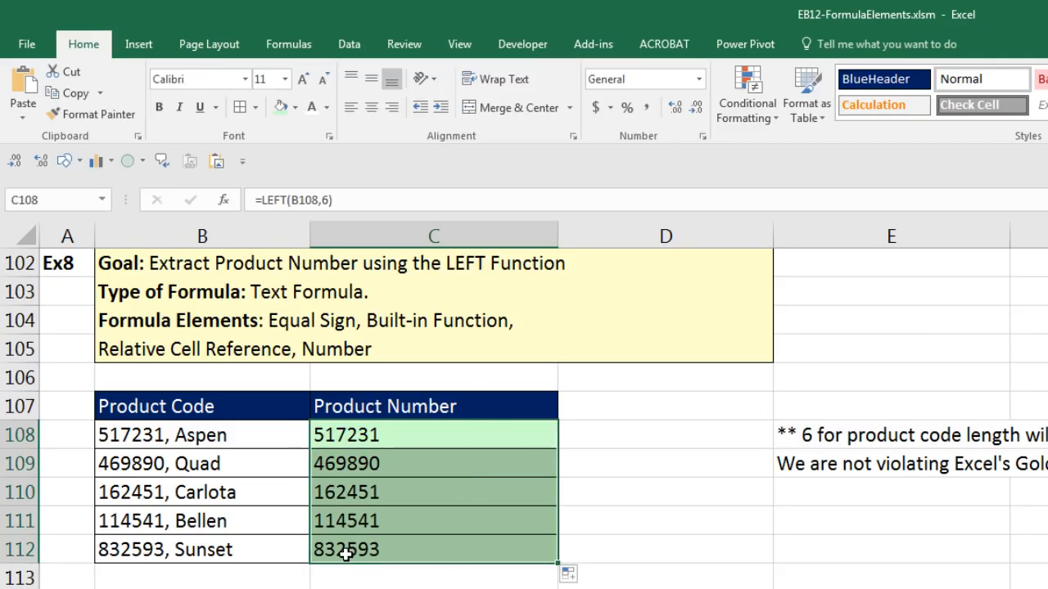
{"action": "left_click", "coordinate": [346, 555]}
{"action": "key", "text": "F2"}
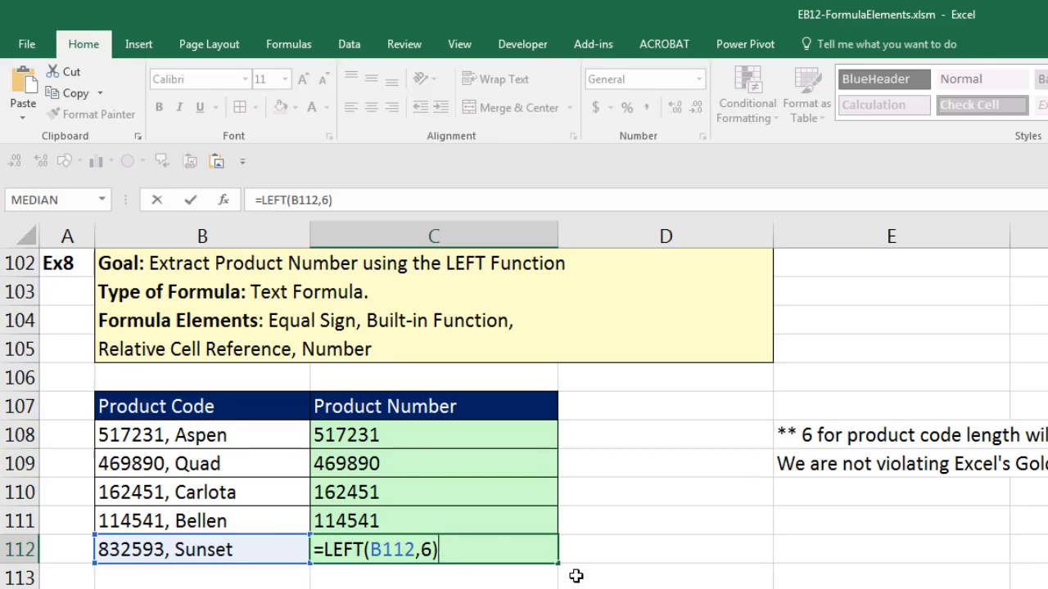
{"action": "key", "text": "ctrl+Return"}
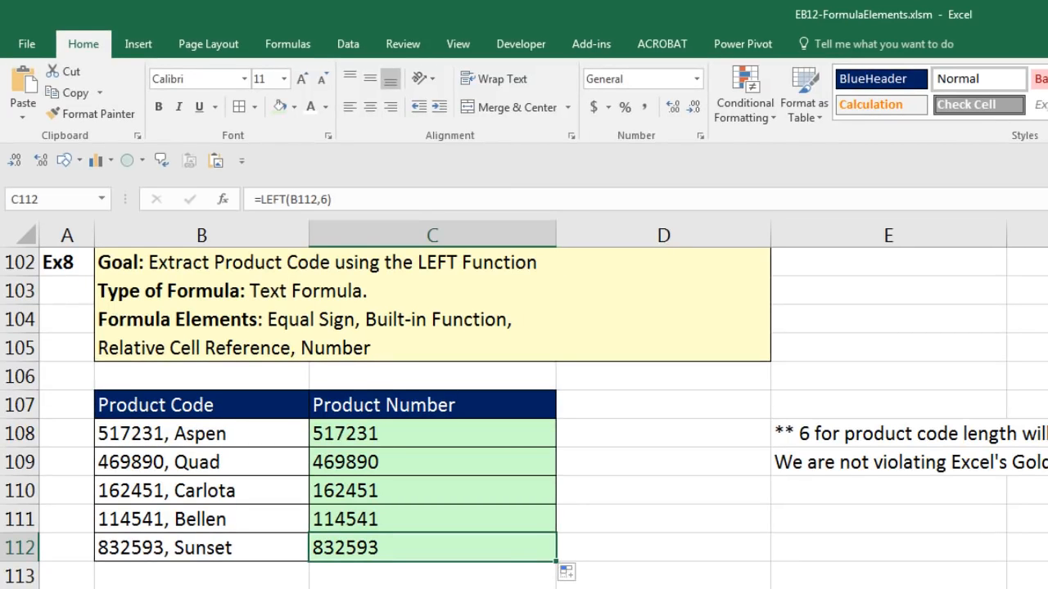
- Enter the Ex 9 formula =B127=C127 in E127 to test whether total debits equal total credits
{"action": "scroll", "coordinate": [524, 369], "scroll_direction": "down", "scroll_amount": 3}
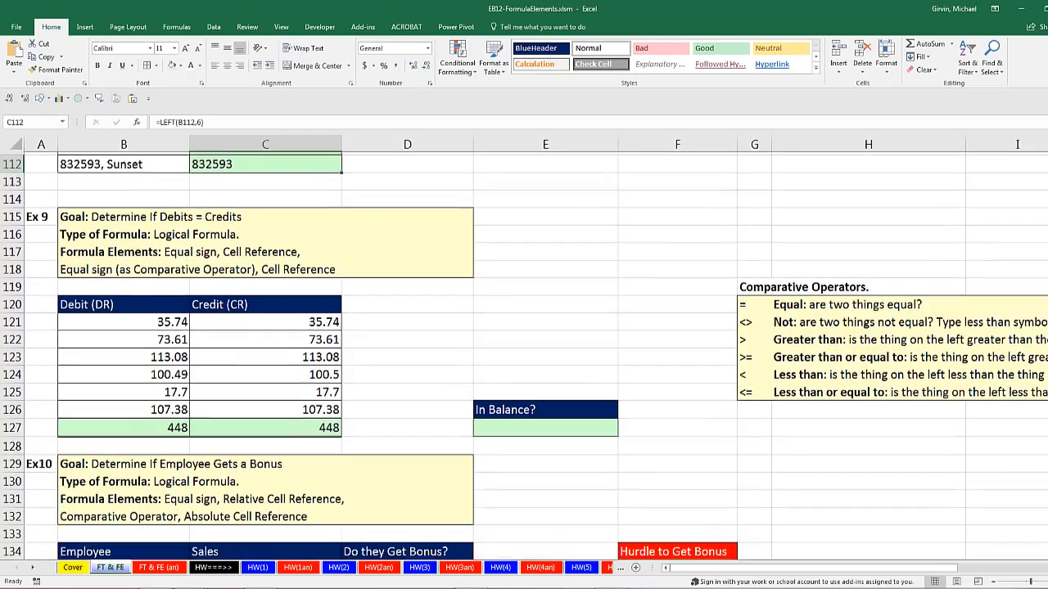
{"action": "scroll", "coordinate": [808, 420], "scroll_direction": "down", "scroll_amount": 1}
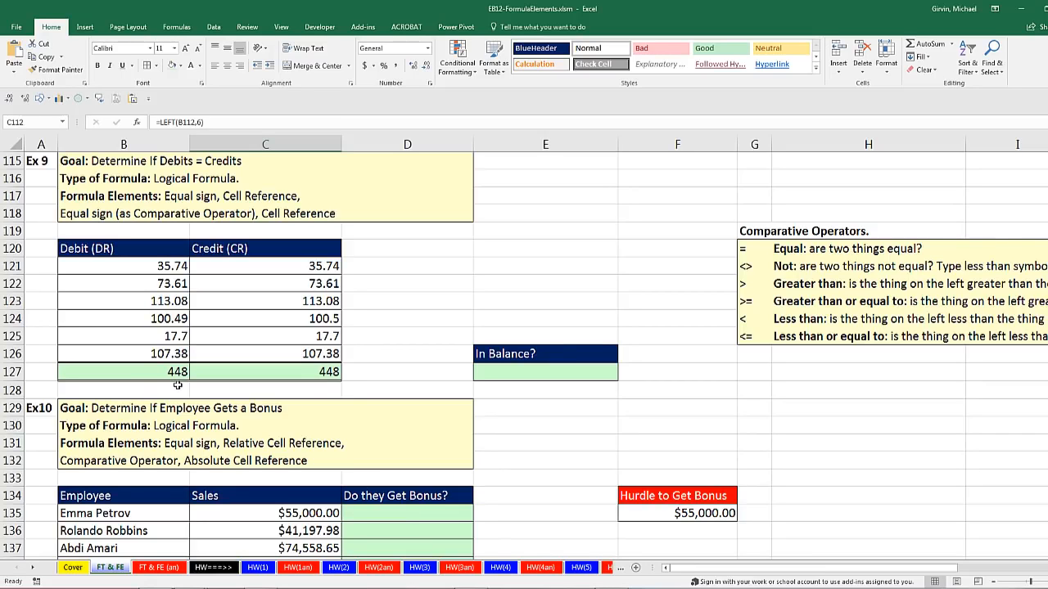
{"action": "left_click", "coordinate": [488, 374]}
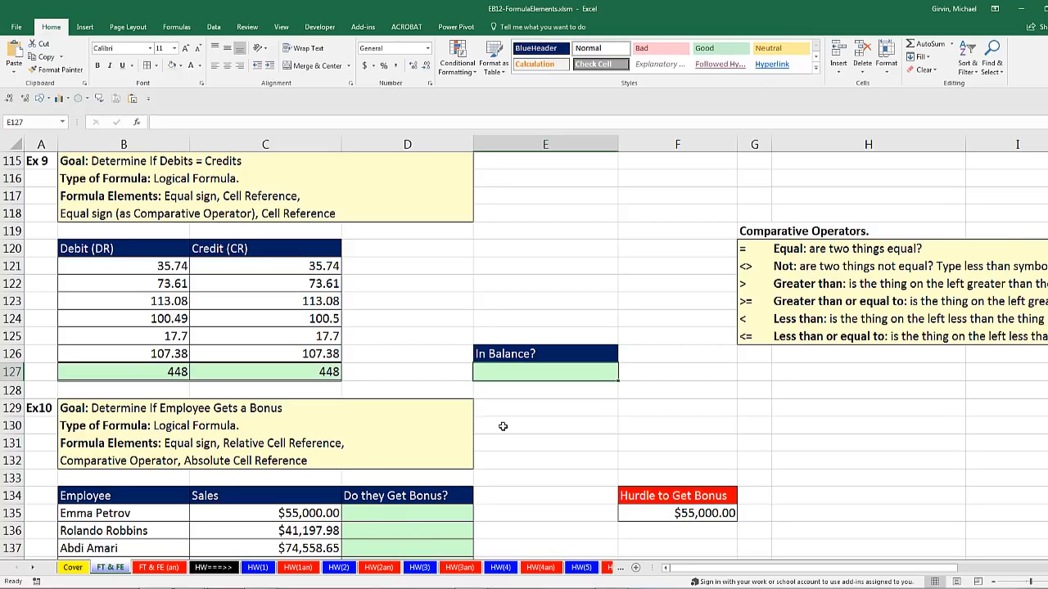
{"action": "type", "text": "="}
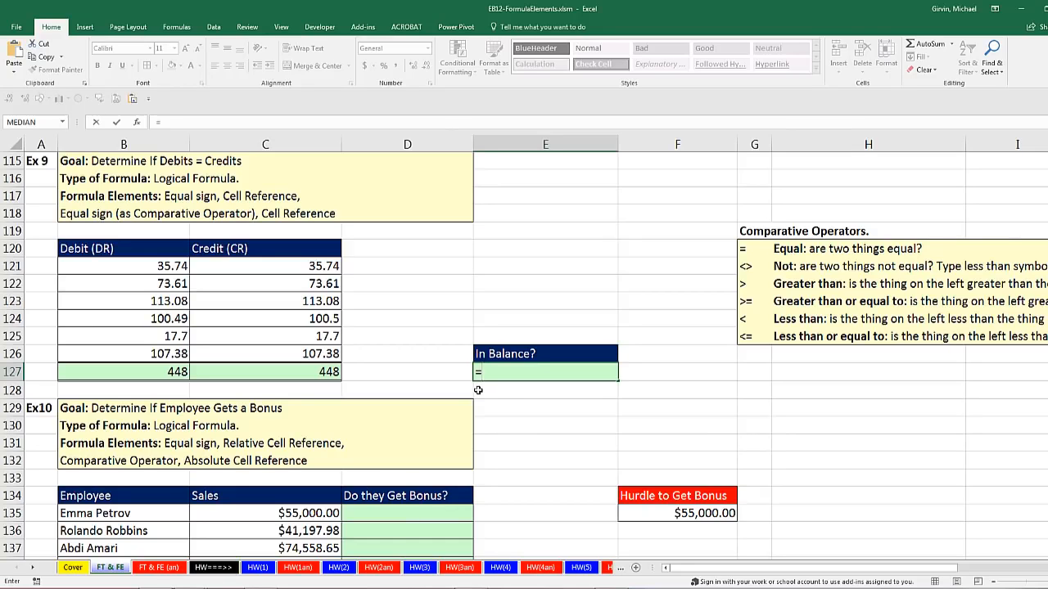
{"action": "left_click", "coordinate": [175, 371]}
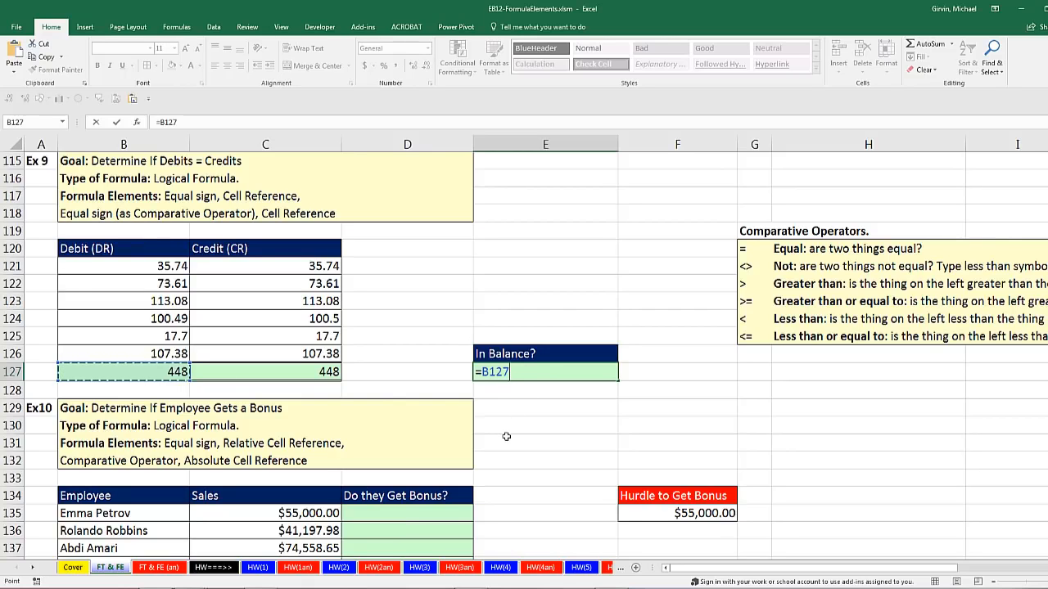
{"action": "type", "text": "="}
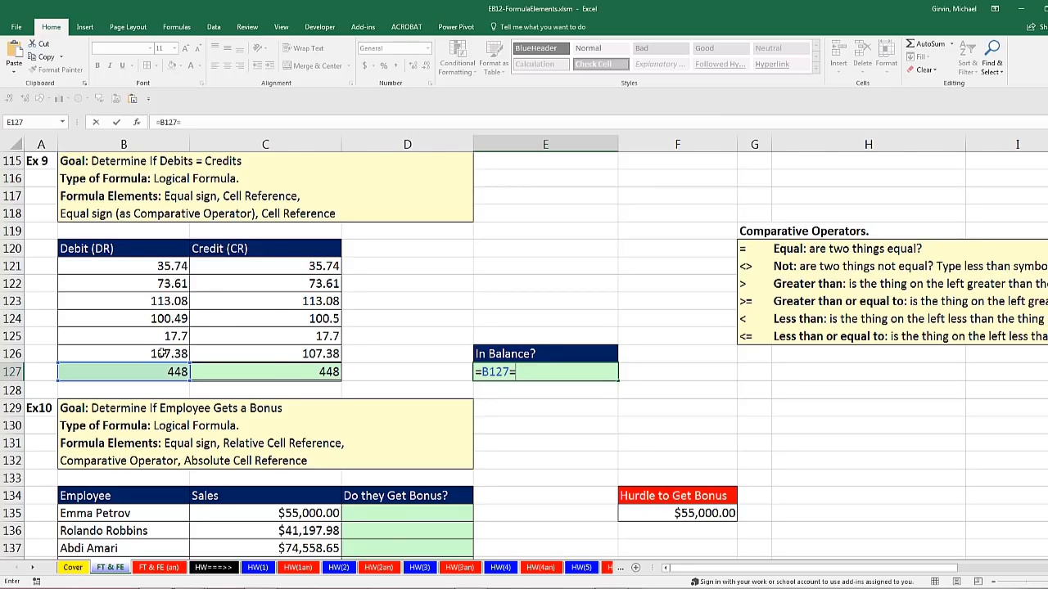
{"action": "left_click", "coordinate": [306, 372]}
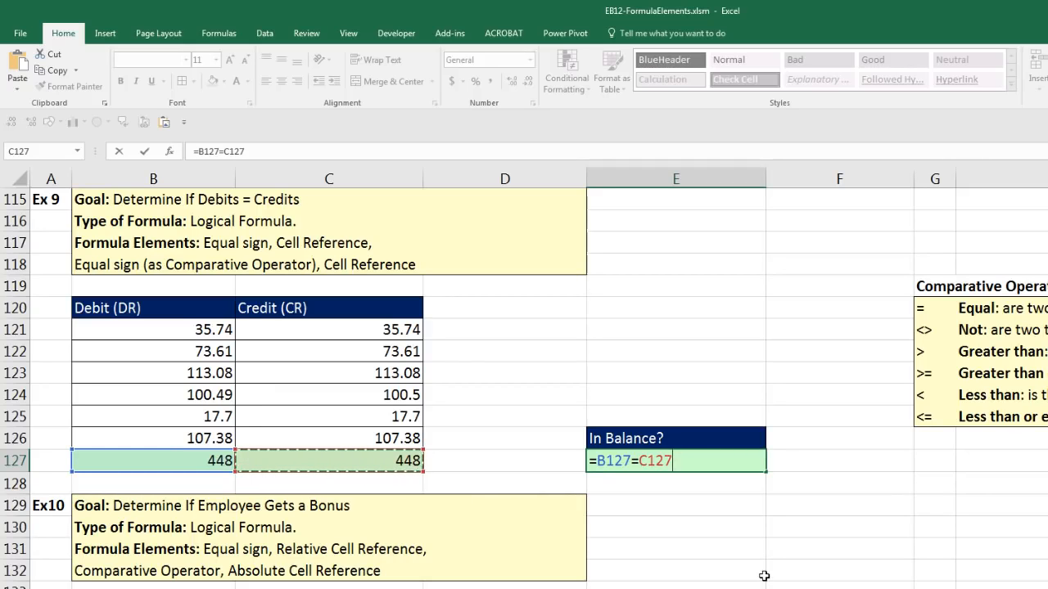
{"action": "key", "text": "Return"}
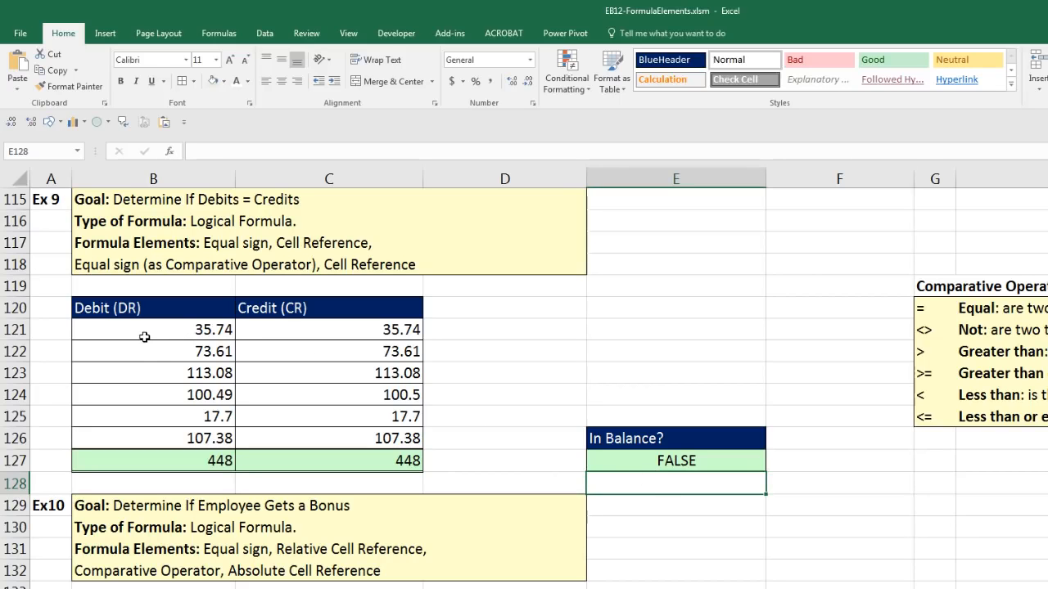
- Apply the General number format to the debit and credit amounts in B121:C127 and inspect the credit amount in C124
{"action": "left_click_drag", "start_coordinate": [143, 335], "coordinate": [300, 465]}
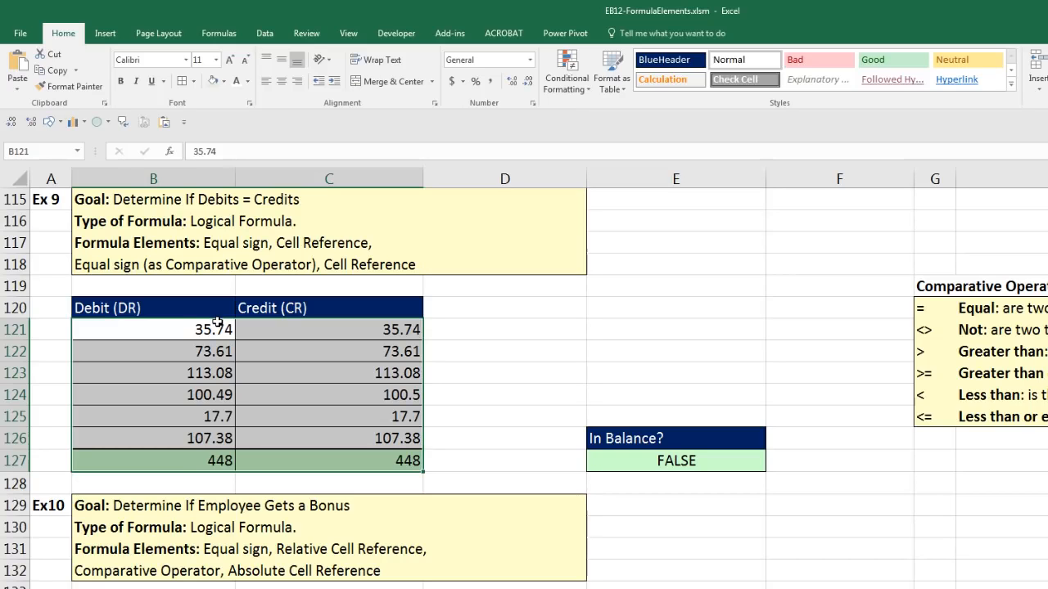
{"action": "left_click", "coordinate": [530, 61]}
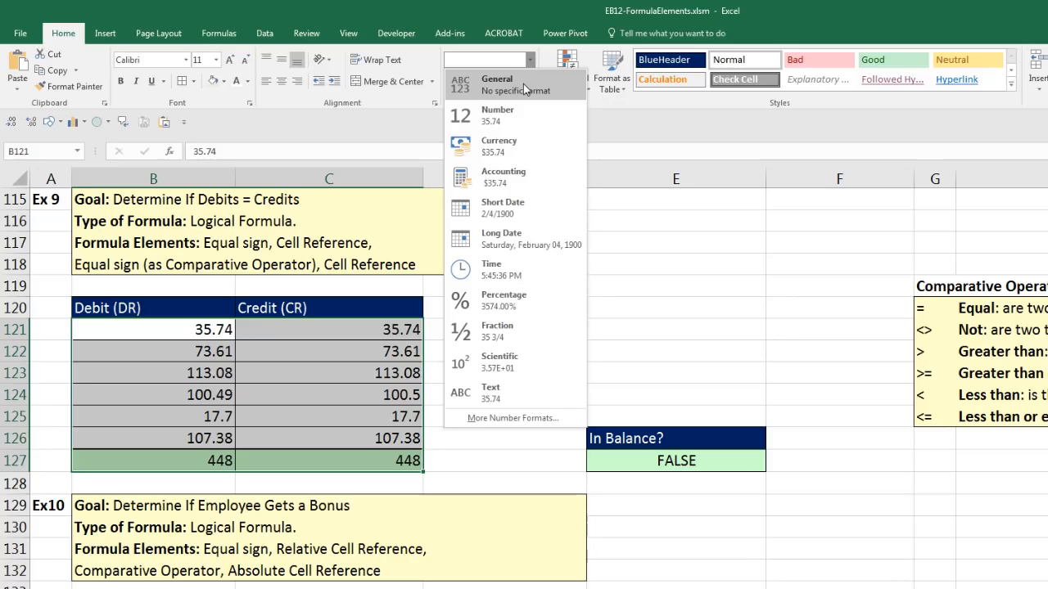
{"action": "left_click", "coordinate": [523, 85]}
{"action": "key", "text": "ctrl+shift+grave"}
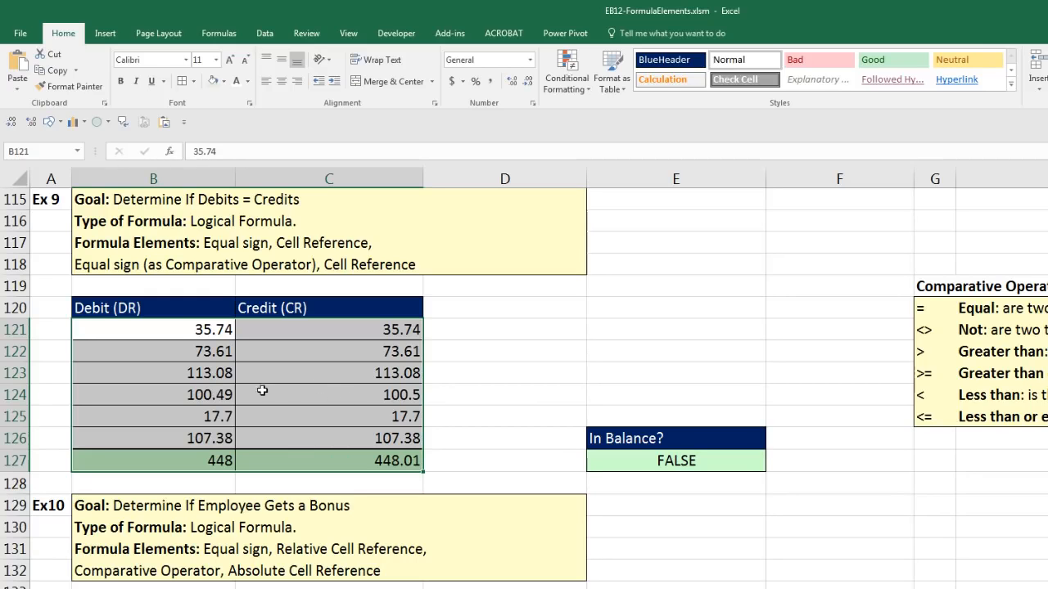
{"action": "left_click", "coordinate": [358, 399]}
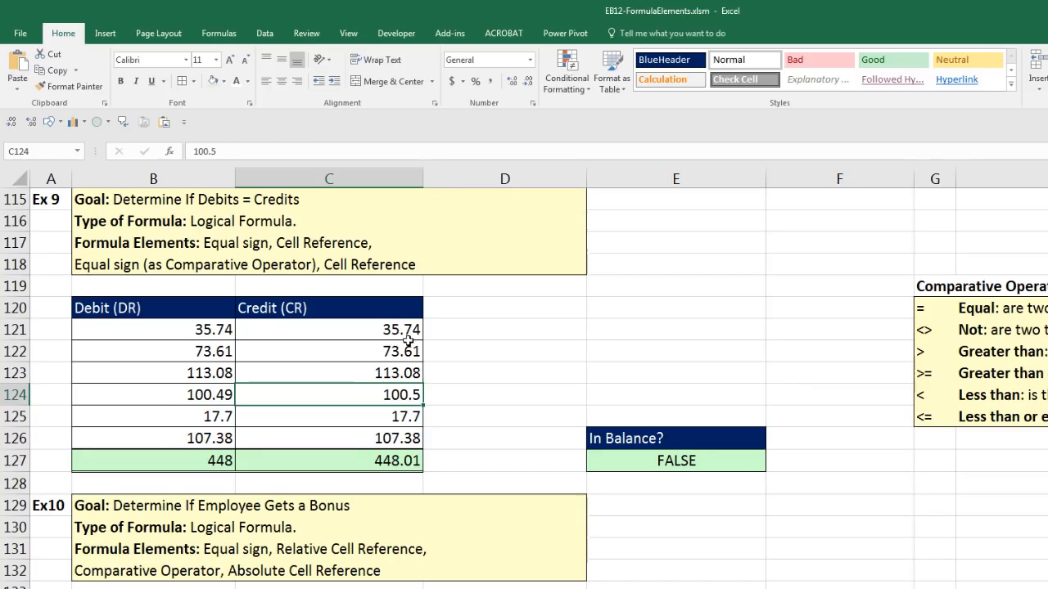
- Hide the decimals of the credit total in C127, and show two decimals again
{"action": "left_click", "coordinate": [397, 462]}
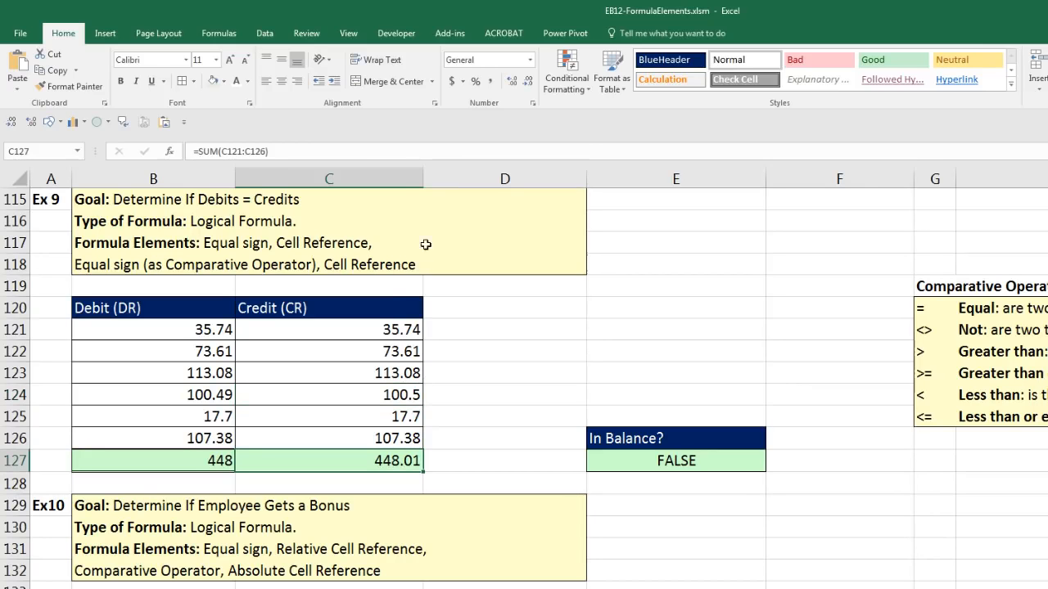
{"action": "left_click", "coordinate": [528, 82]}
{"action": "left_click", "coordinate": [528, 82]}
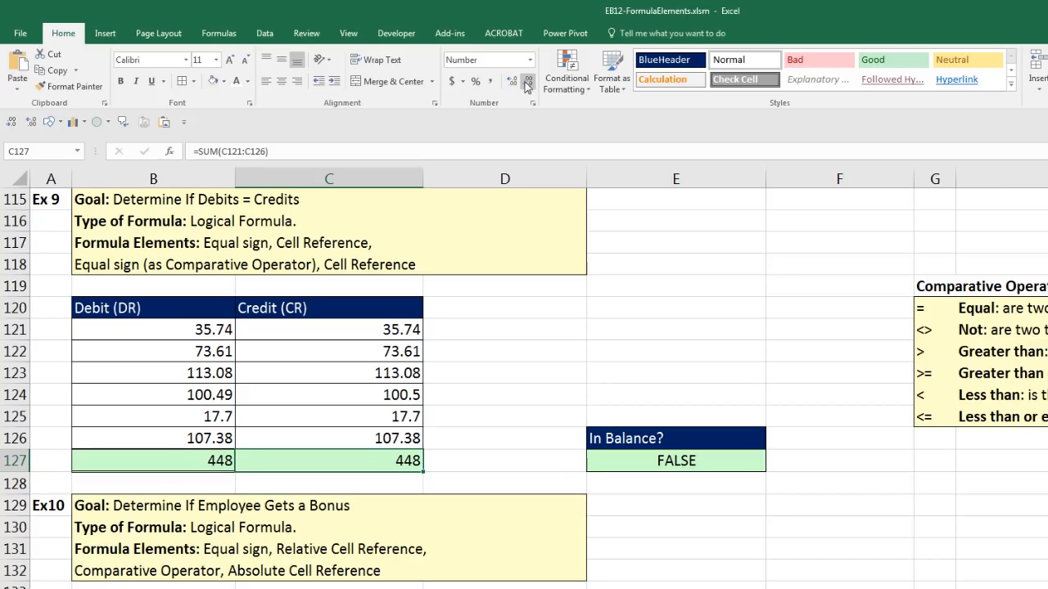
{"action": "left_click", "coordinate": [511, 82]}
{"action": "left_click", "coordinate": [512, 81]}
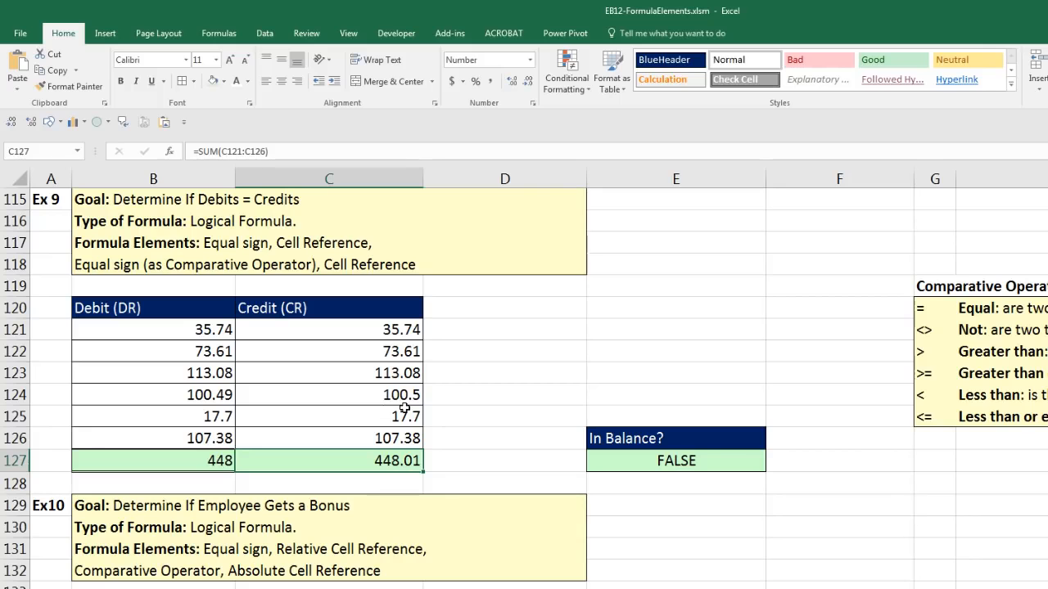
- Correct the debit amount in B124 to 100.5
{"action": "double_click", "coordinate": [221, 393]}
{"action": "left_click_drag", "start_coordinate": [220, 395], "coordinate": [237, 394]}
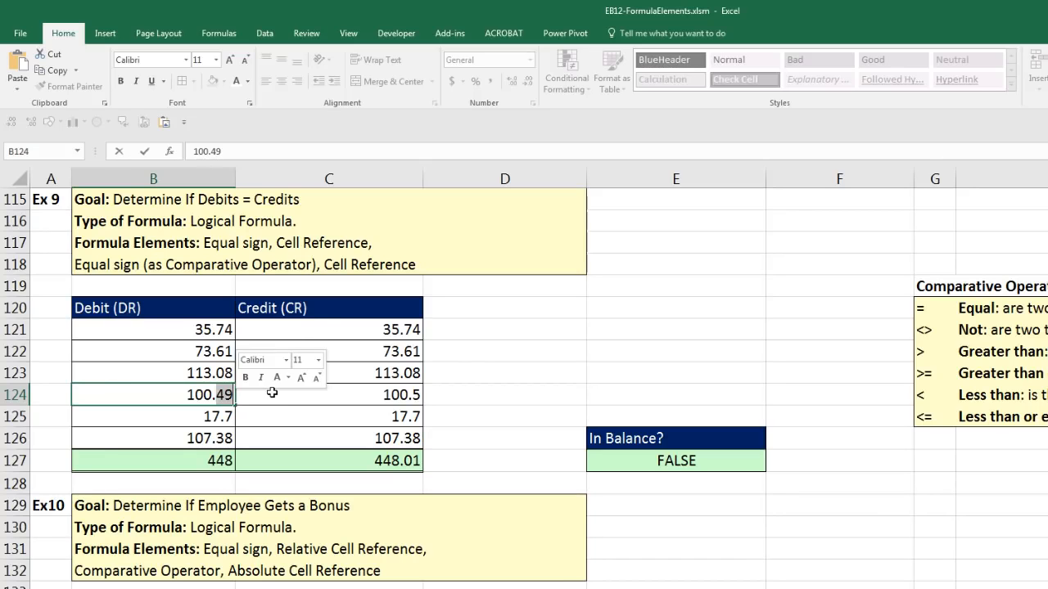
{"action": "type", "text": "5"}
{"action": "key", "text": "Return"}
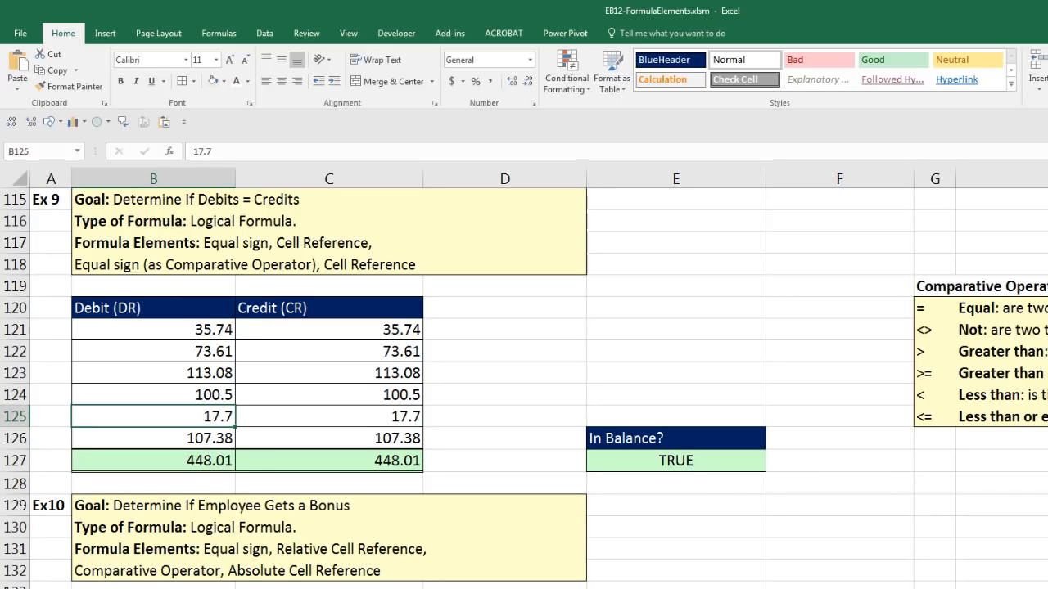
- Copy the Comparative Operators table starting at G119 and paste it at F137, below the bonus hurdle in Ex10
{"action": "scroll", "coordinate": [524, 388], "scroll_direction": "down", "scroll_amount": 2}
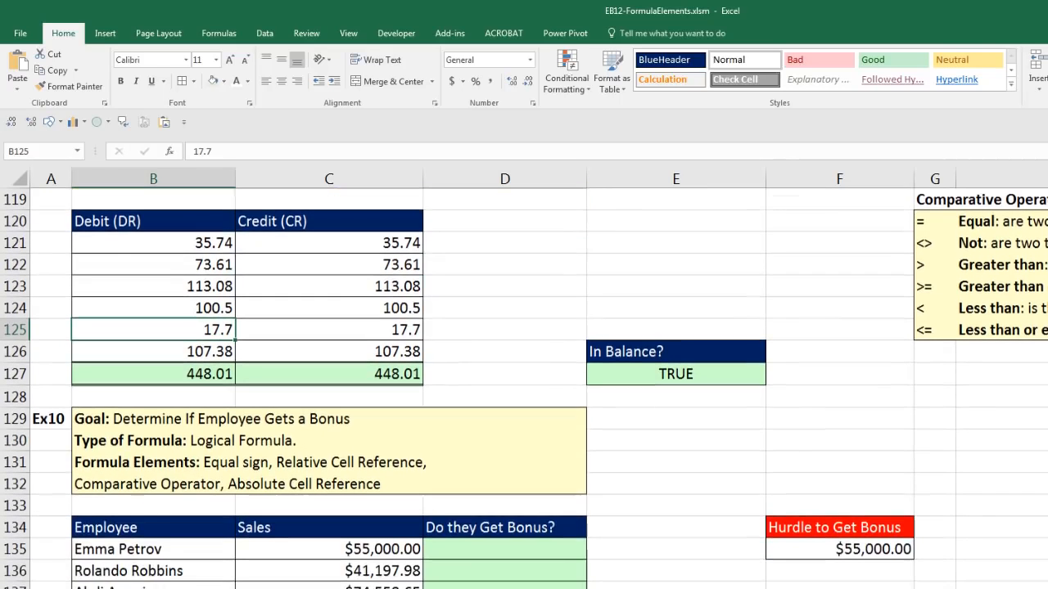
{"action": "scroll", "coordinate": [523, 388], "scroll_direction": "down", "scroll_amount": 3}
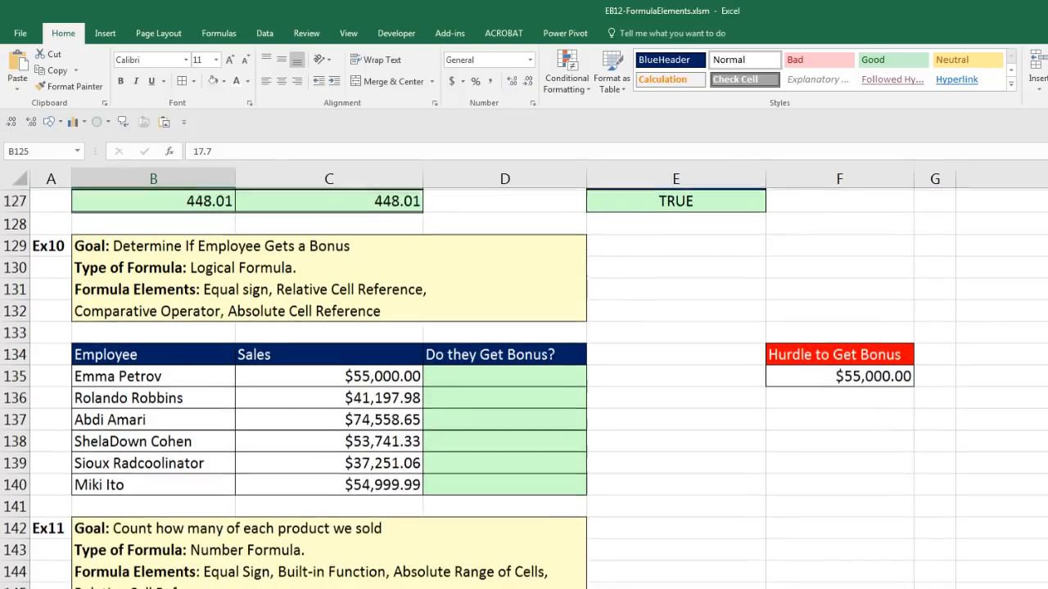
{"action": "scroll", "coordinate": [984, 486], "scroll_direction": "up", "scroll_amount": 5}
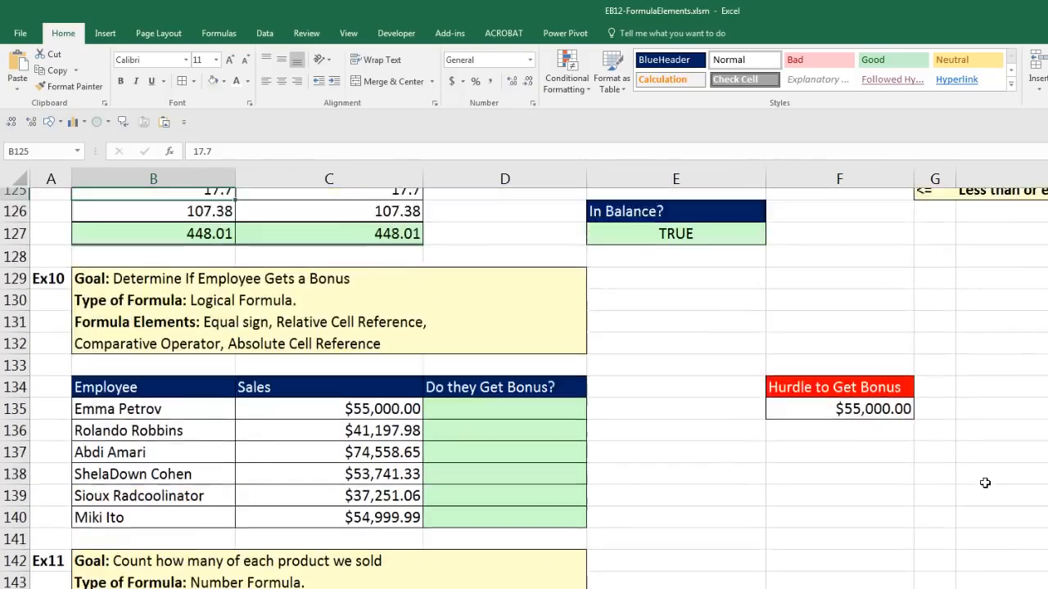
{"action": "left_click_drag", "start_coordinate": [937, 311], "coordinate": [810, 405]}
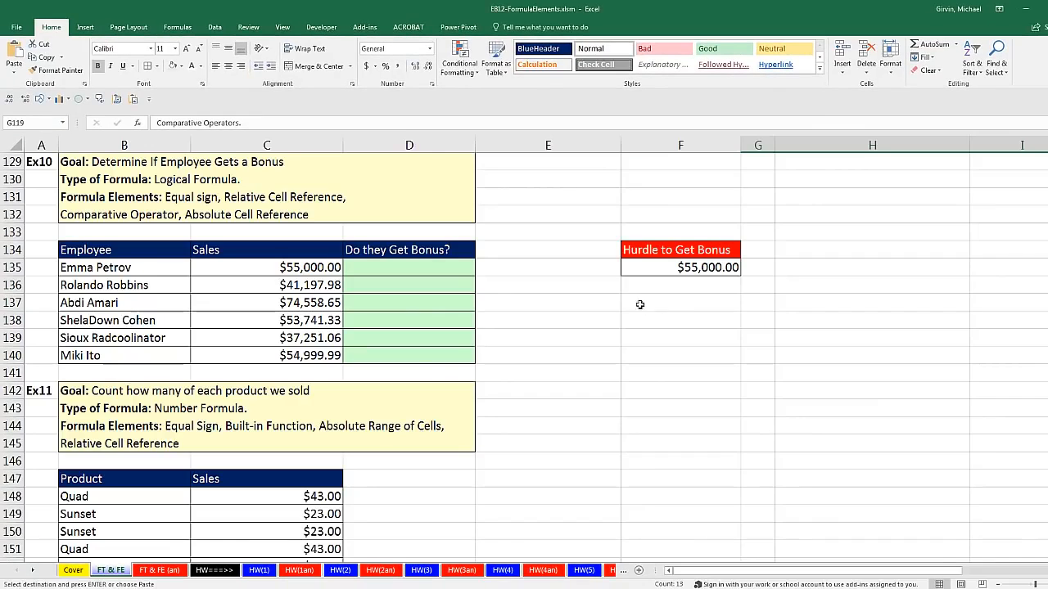
{"action": "left_click", "coordinate": [637, 302]}
{"action": "key", "text": "ctrl+v"}
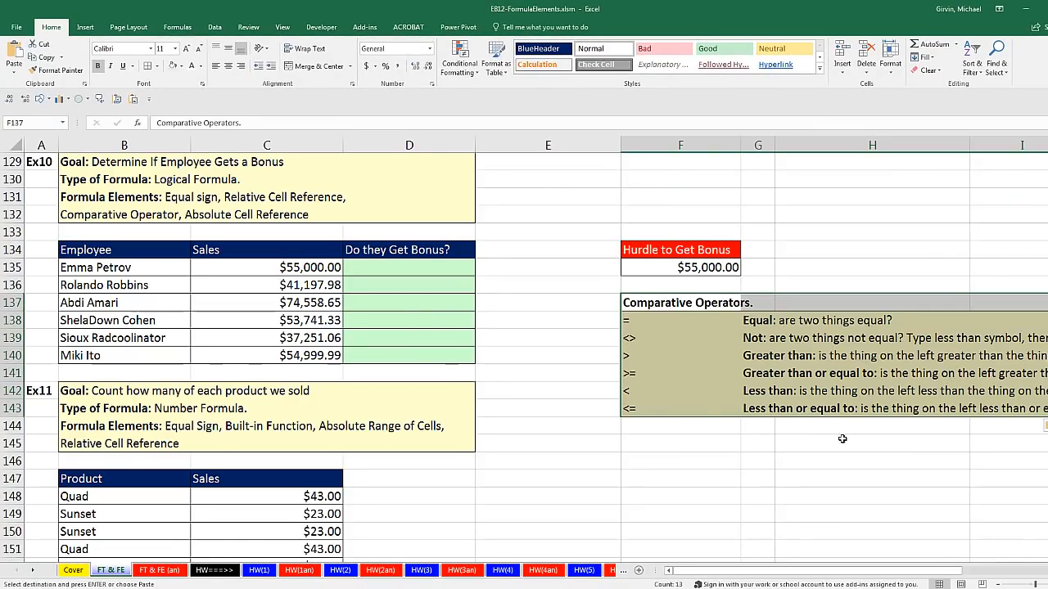
{"action": "left_click", "coordinate": [708, 432]}
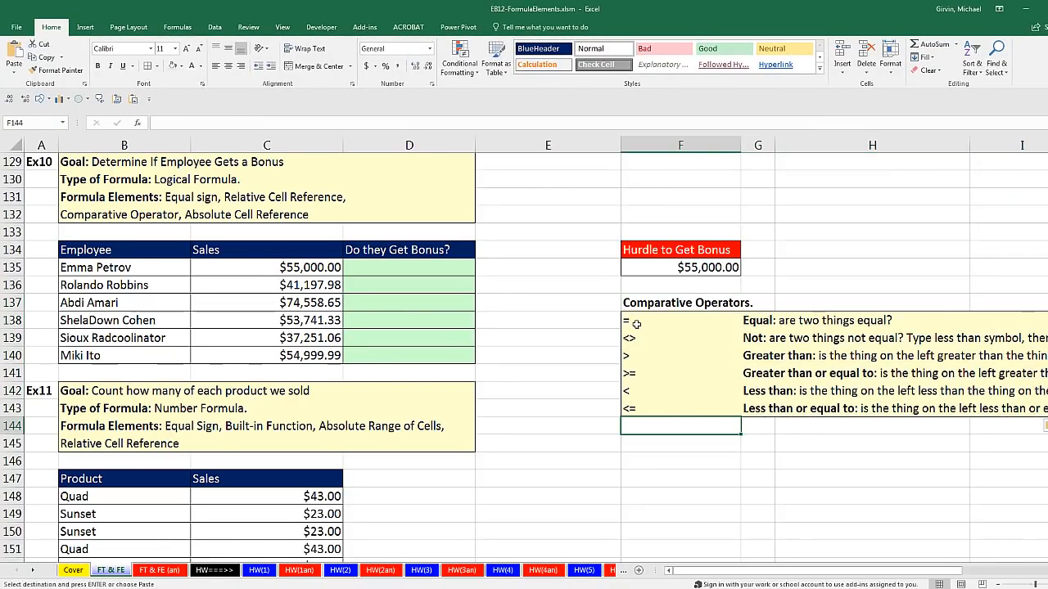
- Review the >= and <= operators and enter the math symbols ≥ and ≤ in F145 and F146 below the operators table
{"action": "left_click", "coordinate": [602, 320]}
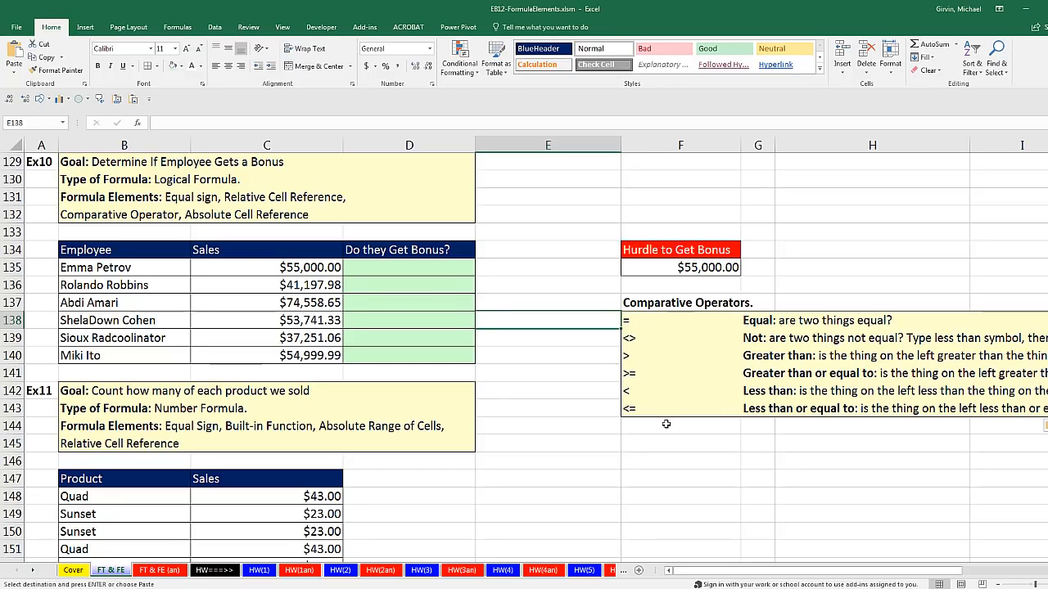
{"action": "left_click", "coordinate": [640, 375]}
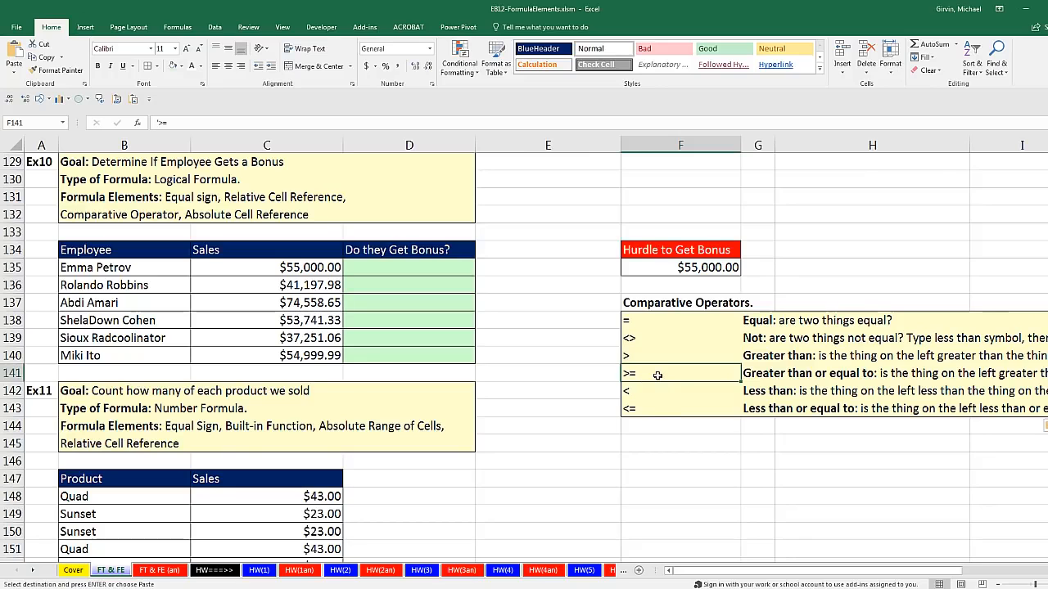
{"action": "left_click", "coordinate": [656, 412]}
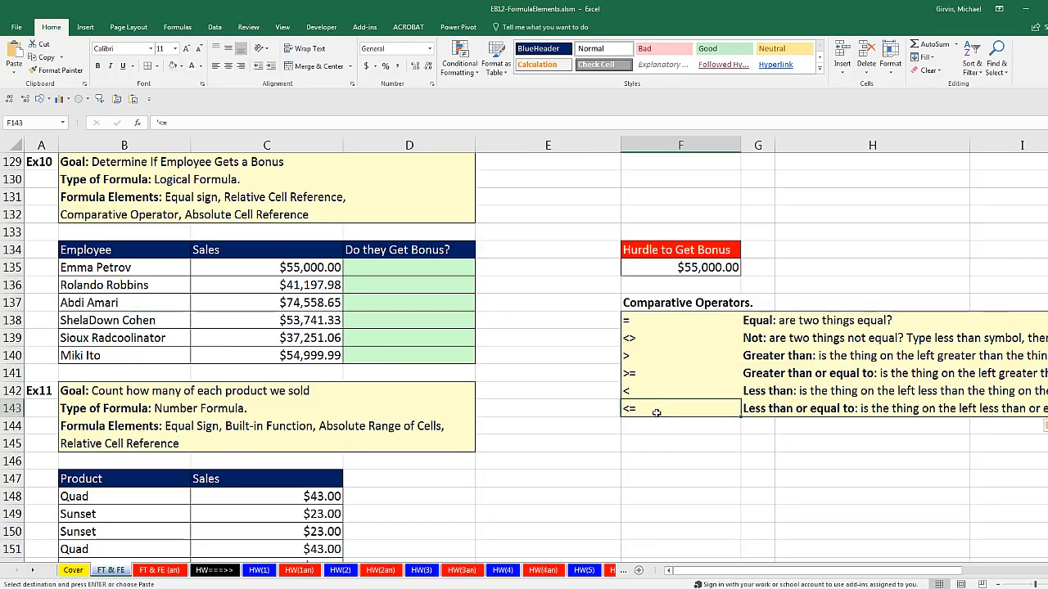
{"action": "left_click", "coordinate": [642, 378]}
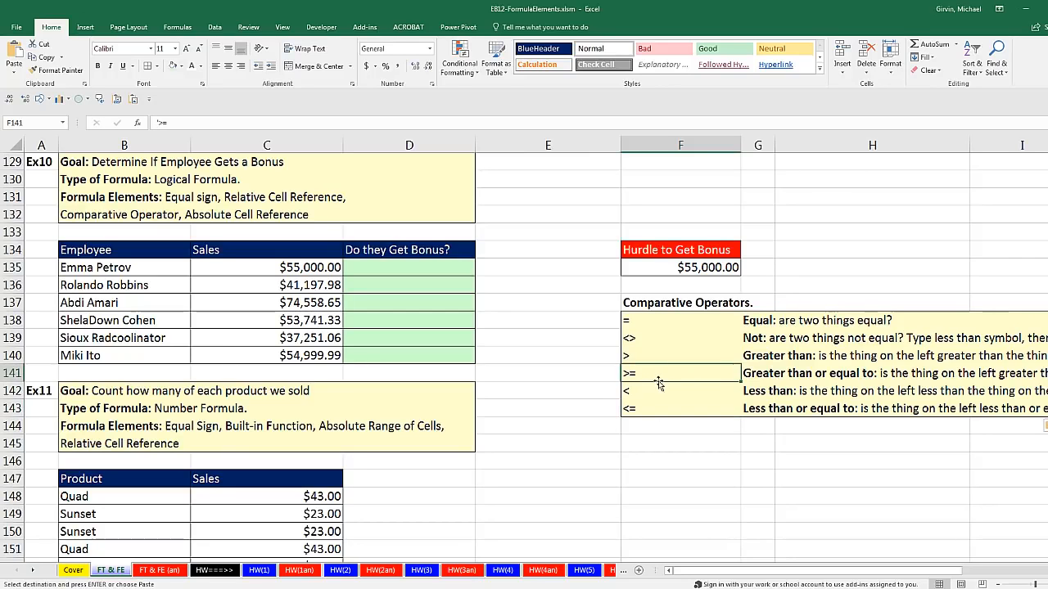
{"action": "left_click", "coordinate": [644, 441]}
{"action": "key", "text": "Return"}
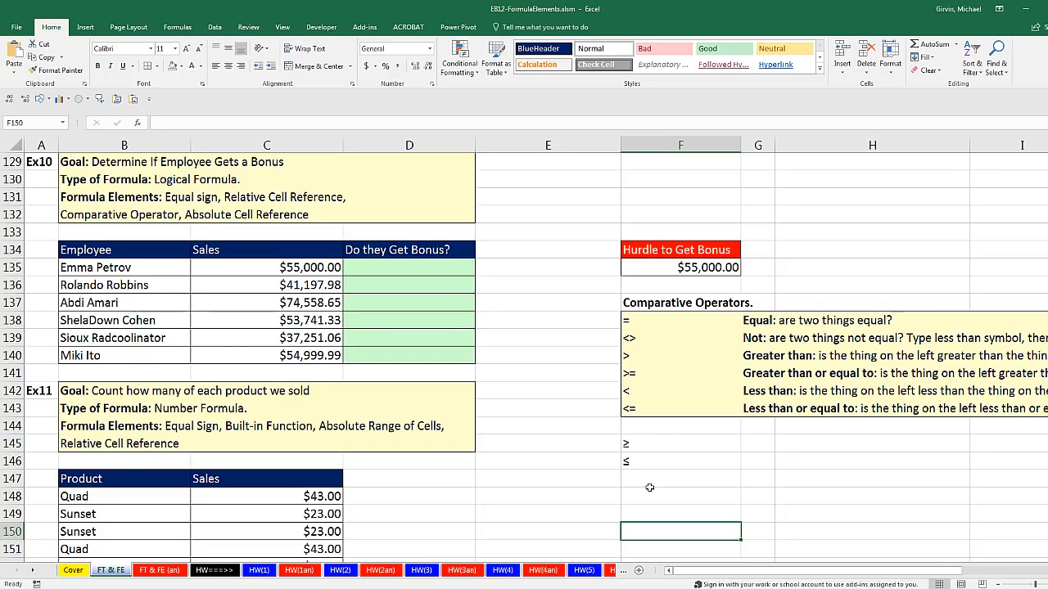
{"action": "left_click", "coordinate": [649, 374]}
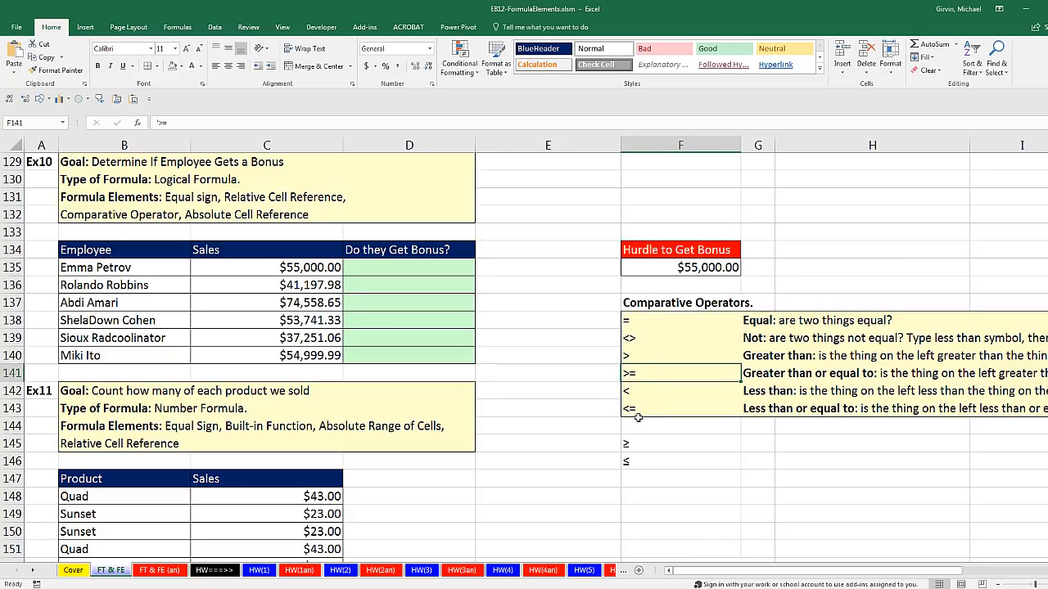
- Compare the employees' sales in C136 and C137 with the bonus hurdle in F135, ending with D135 selected
{"action": "left_click", "coordinate": [402, 262]}
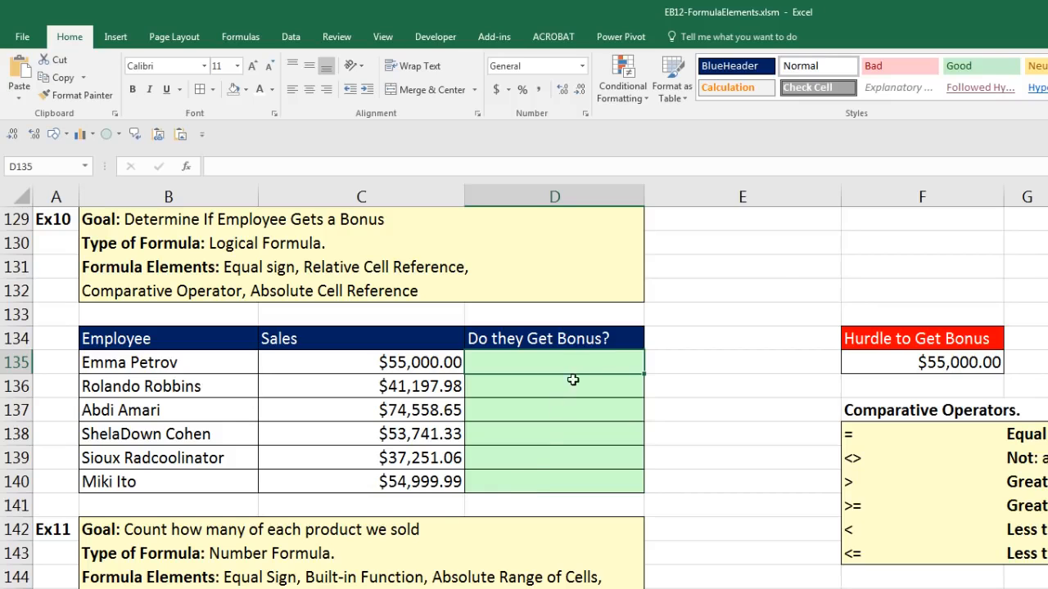
{"action": "left_click", "coordinate": [920, 365]}
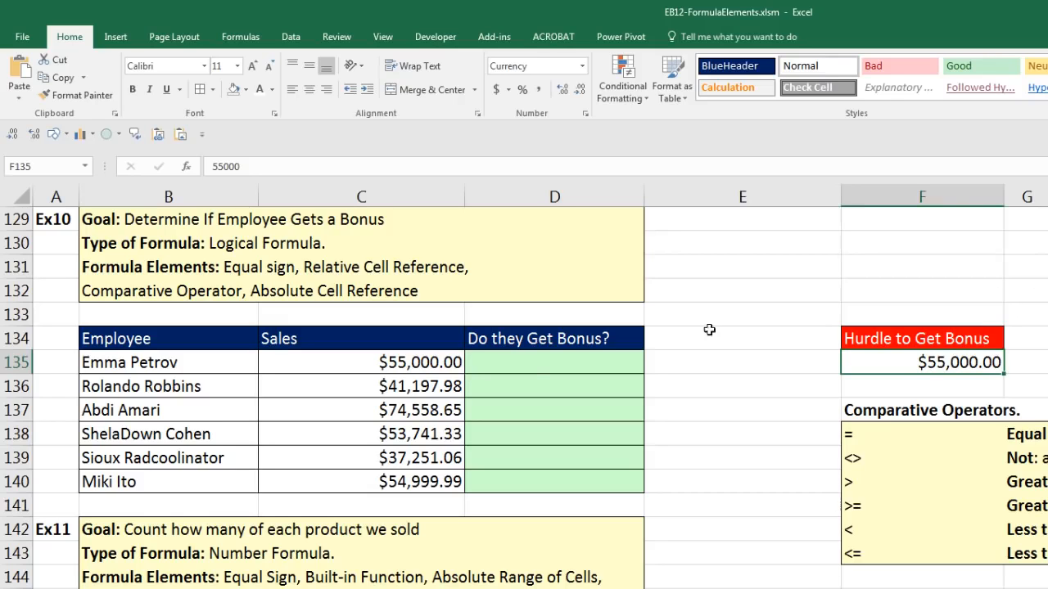
{"action": "left_click", "coordinate": [526, 364]}
{"action": "left_click", "coordinate": [525, 396]}
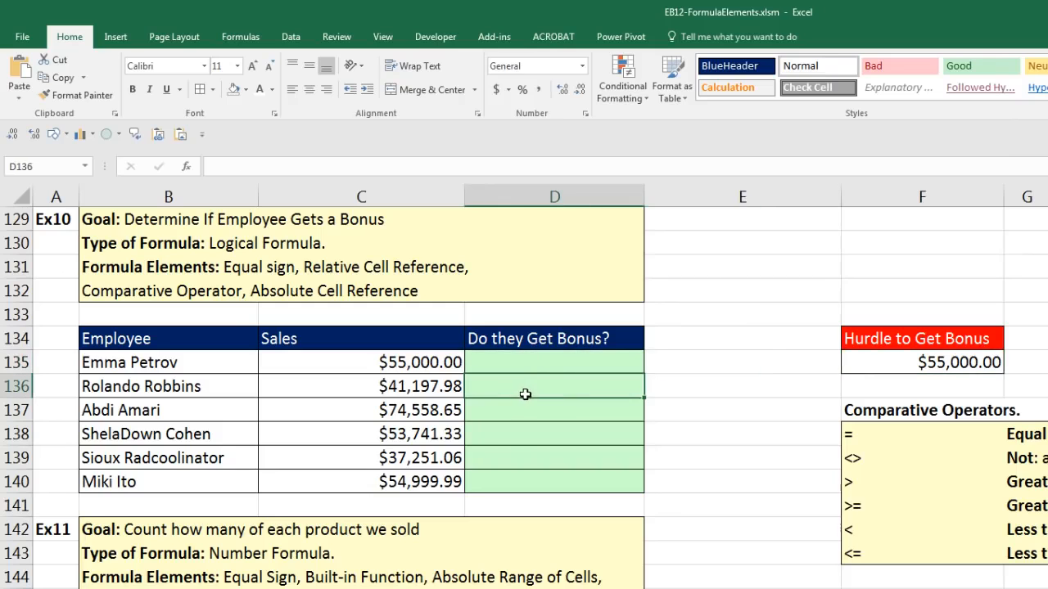
{"action": "left_click", "coordinate": [432, 394]}
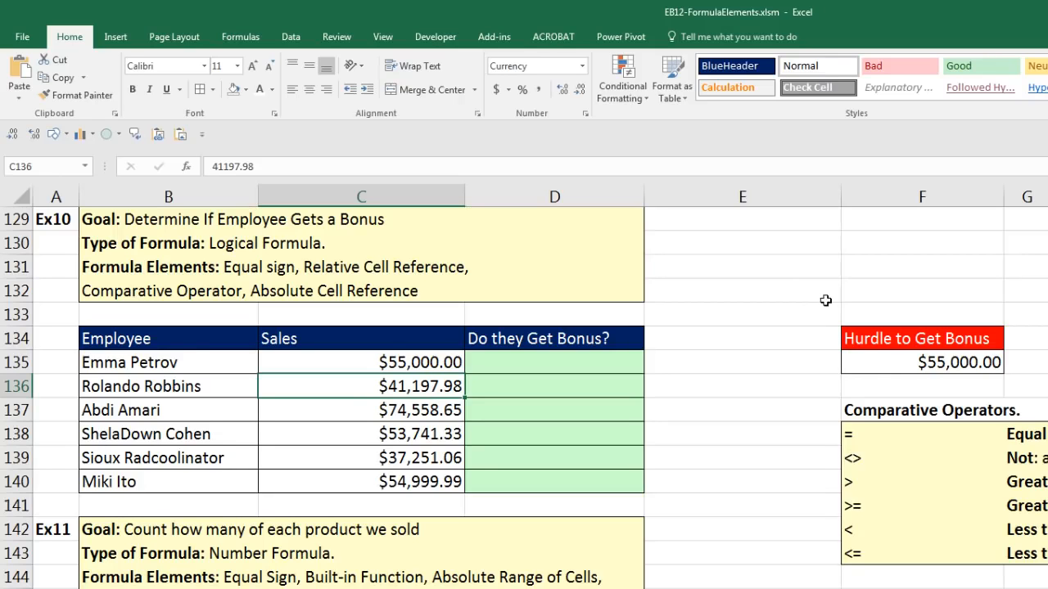
{"action": "left_click", "coordinate": [505, 414]}
{"action": "left_click", "coordinate": [426, 413]}
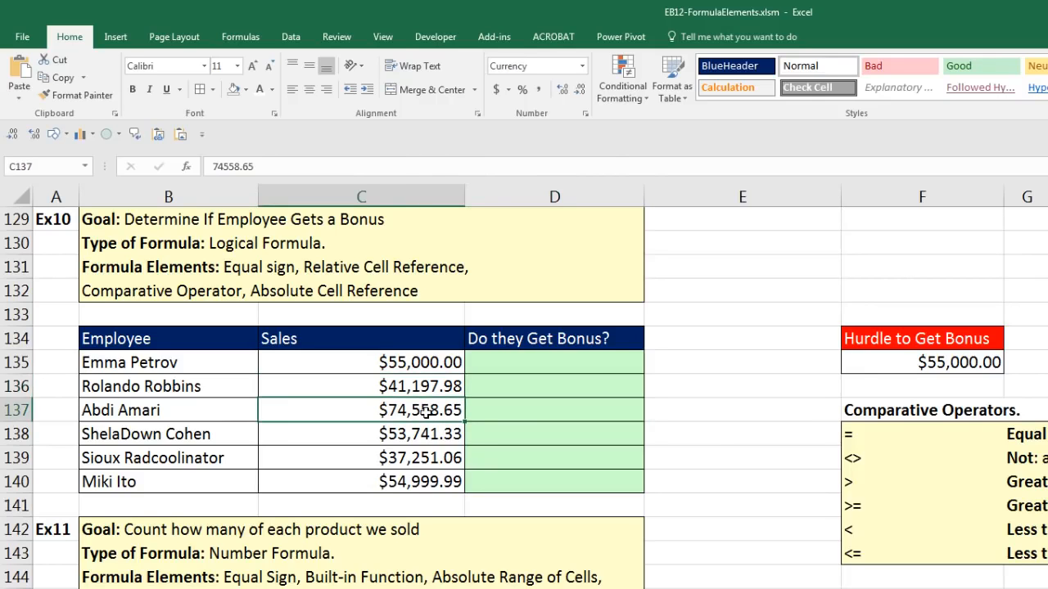
{"action": "left_click", "coordinate": [858, 360]}
{"action": "left_click", "coordinate": [532, 368]}
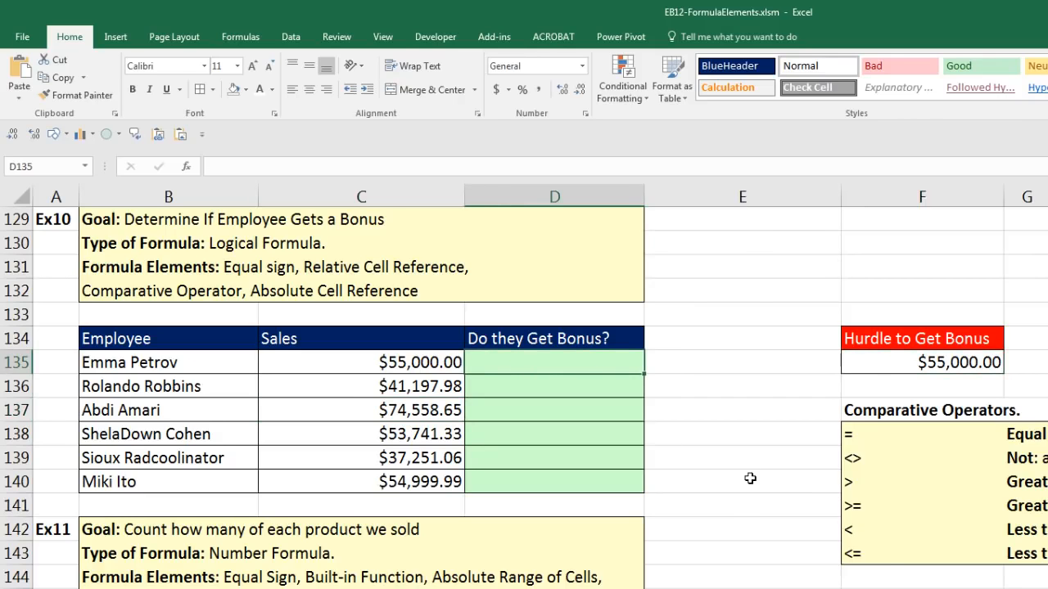
- Enter =C135>=$F$135 in D135 to test whether the first employee's sales reach the bonus hurdle
{"action": "type", "text": "="}
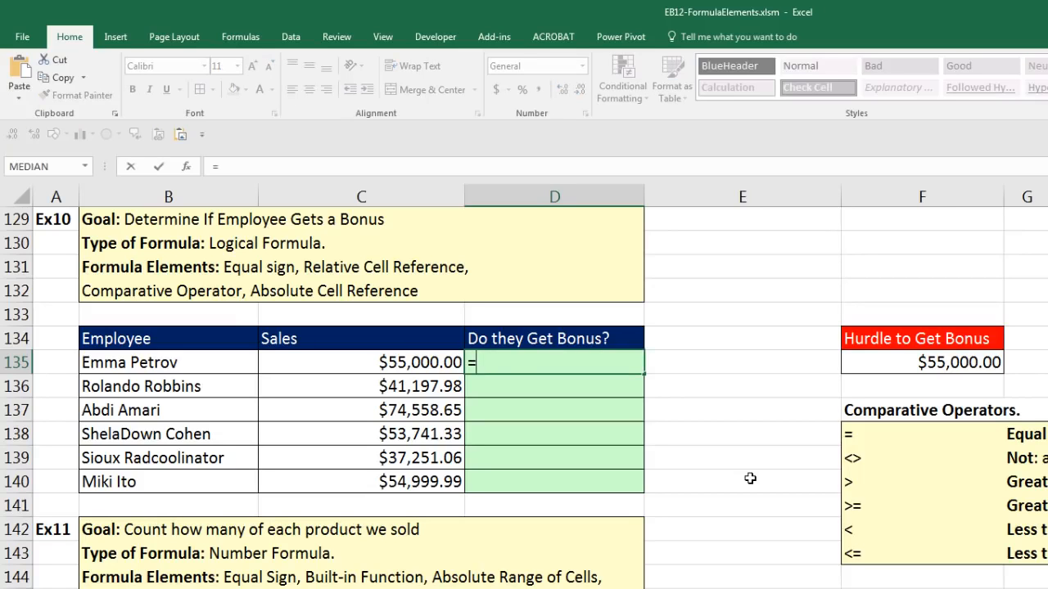
{"action": "key", "text": "Left"}
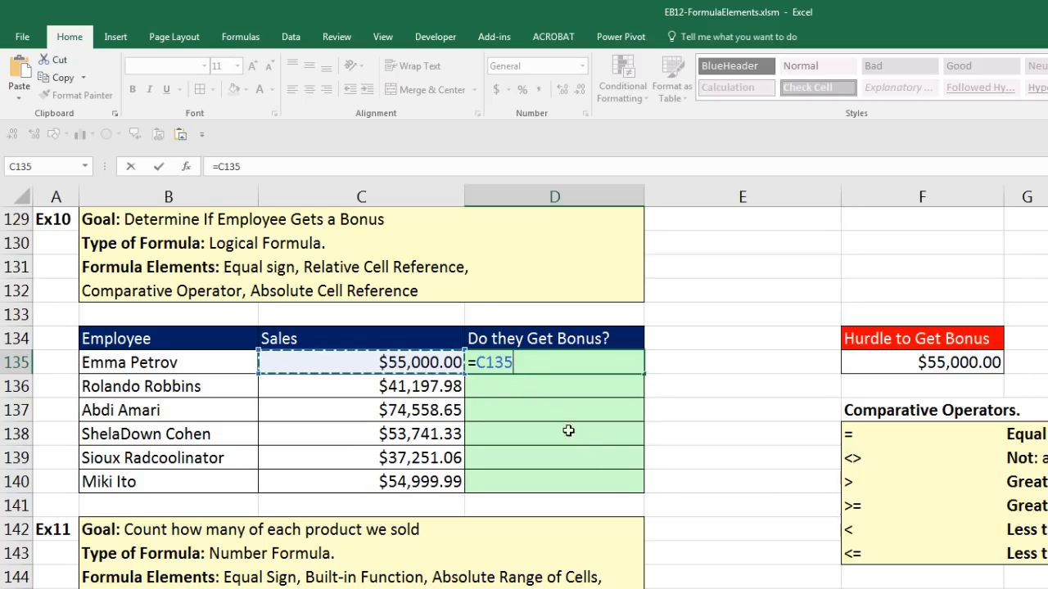
{"action": "type", "text": ">="}
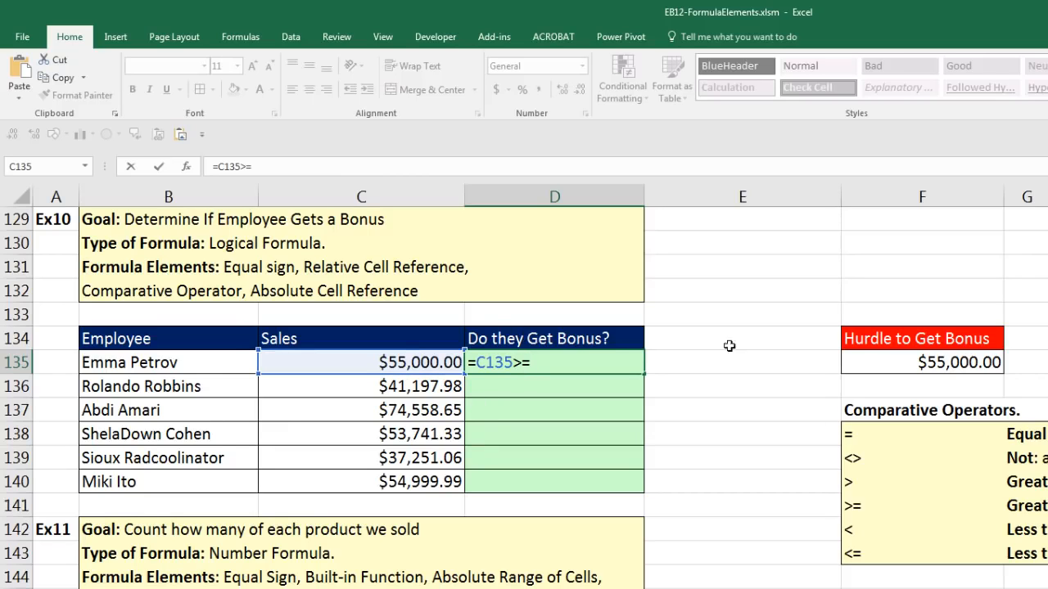
{"action": "left_click", "coordinate": [854, 363]}
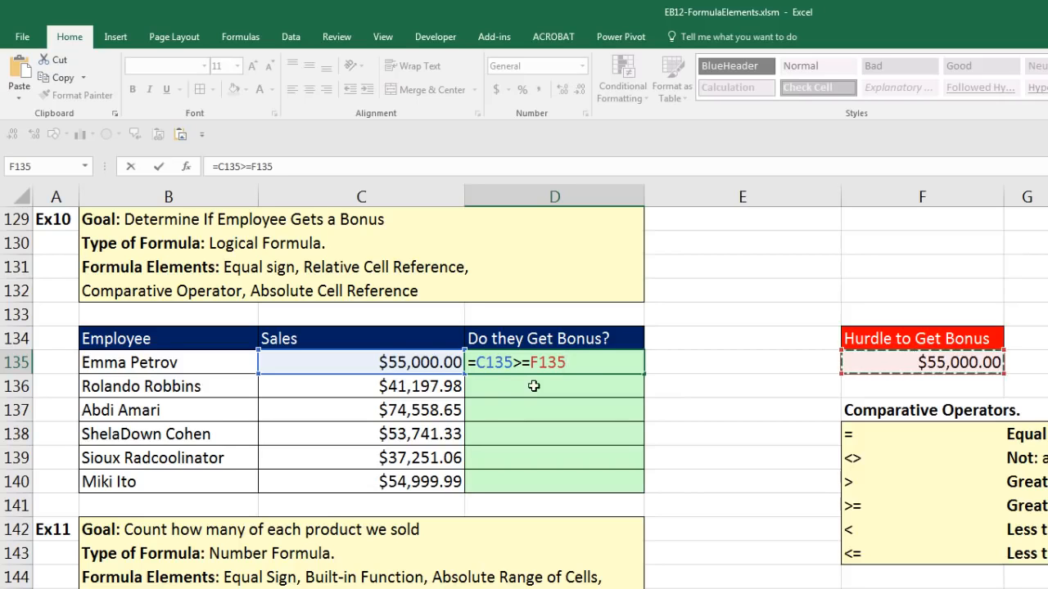
{"action": "key", "text": "F4"}
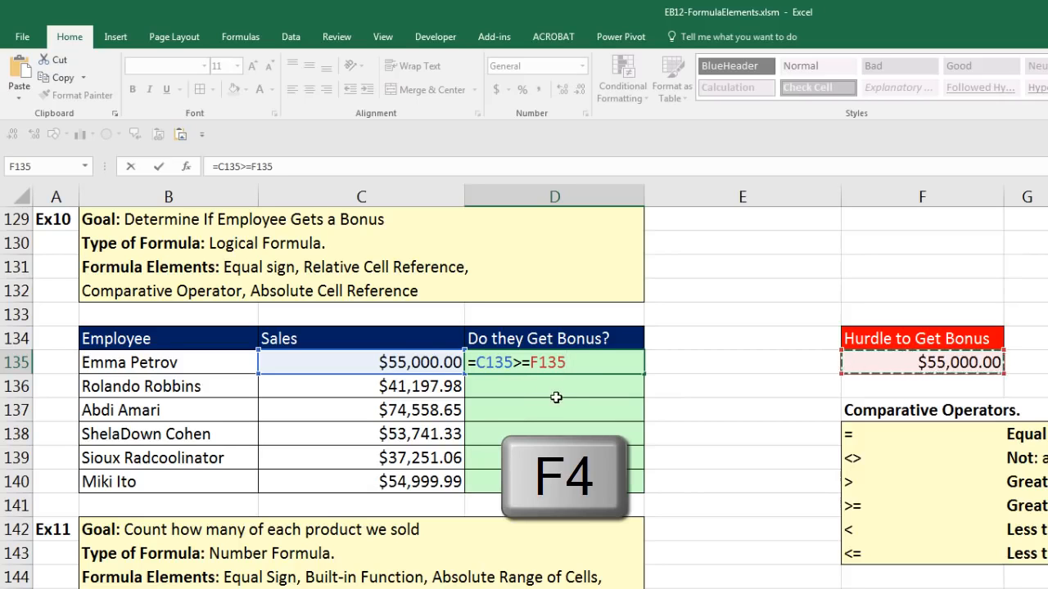
{"action": "key", "text": "F4"}
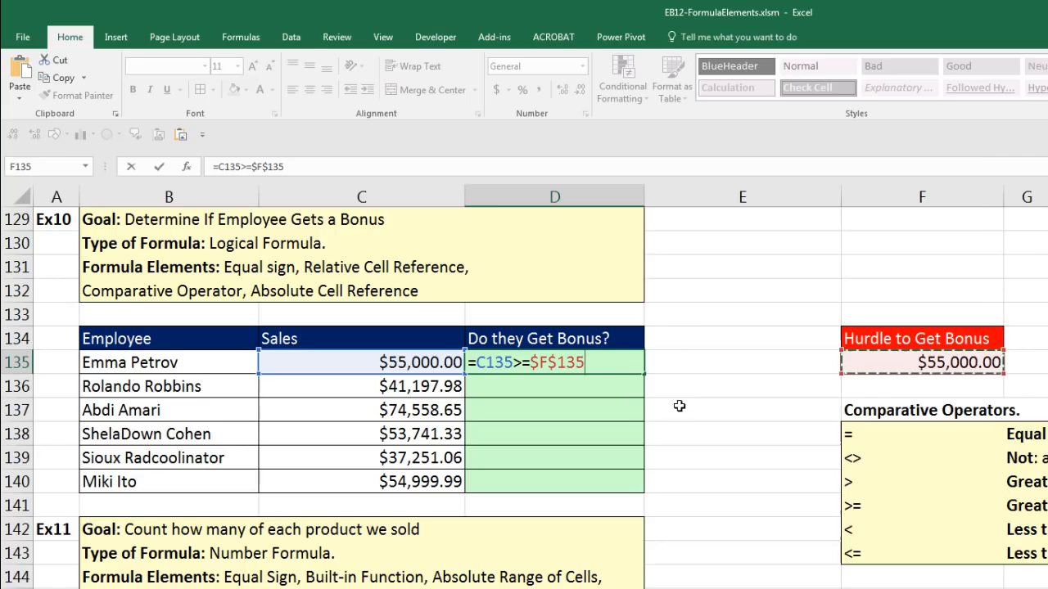
{"action": "key", "text": "ctrl+Return"}
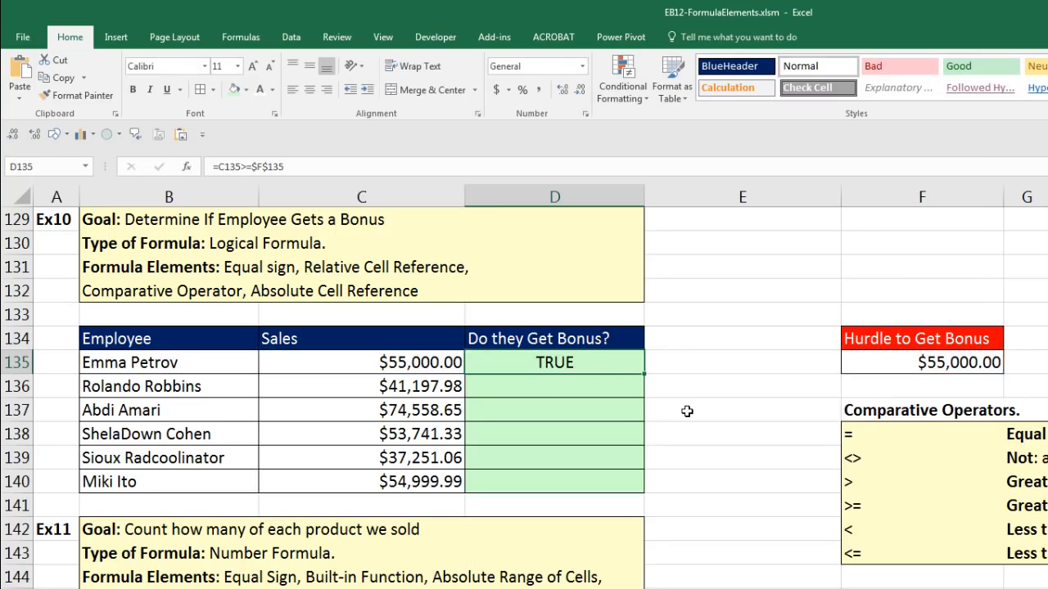
- Copy the bonus test formula from D135 down through D140 and check the cell references in D140
{"action": "double_click", "coordinate": [644, 375]}
{"action": "left_click", "coordinate": [590, 482]}
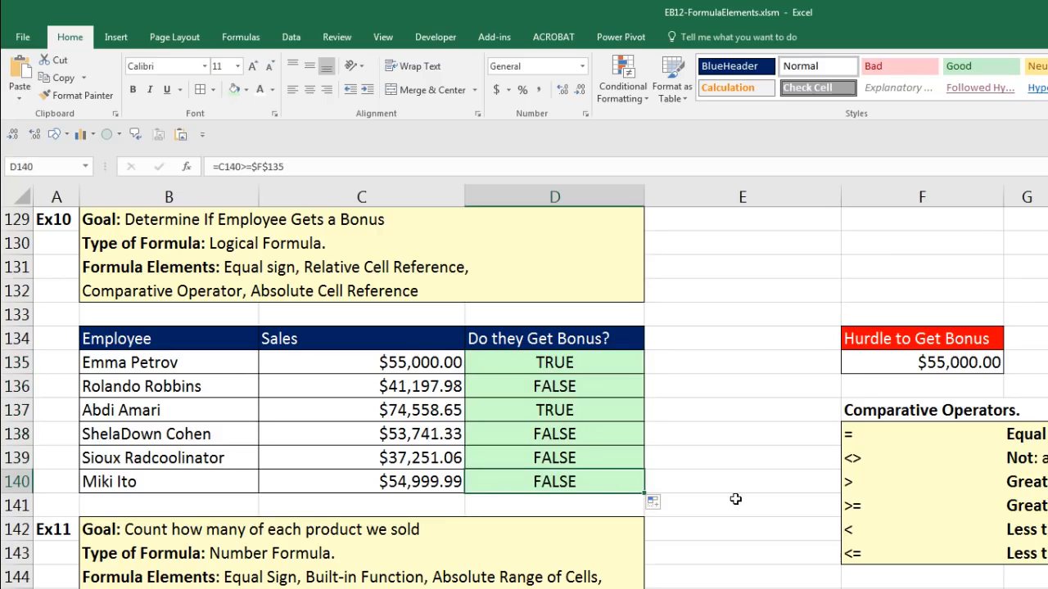
{"action": "key", "text": "F2"}
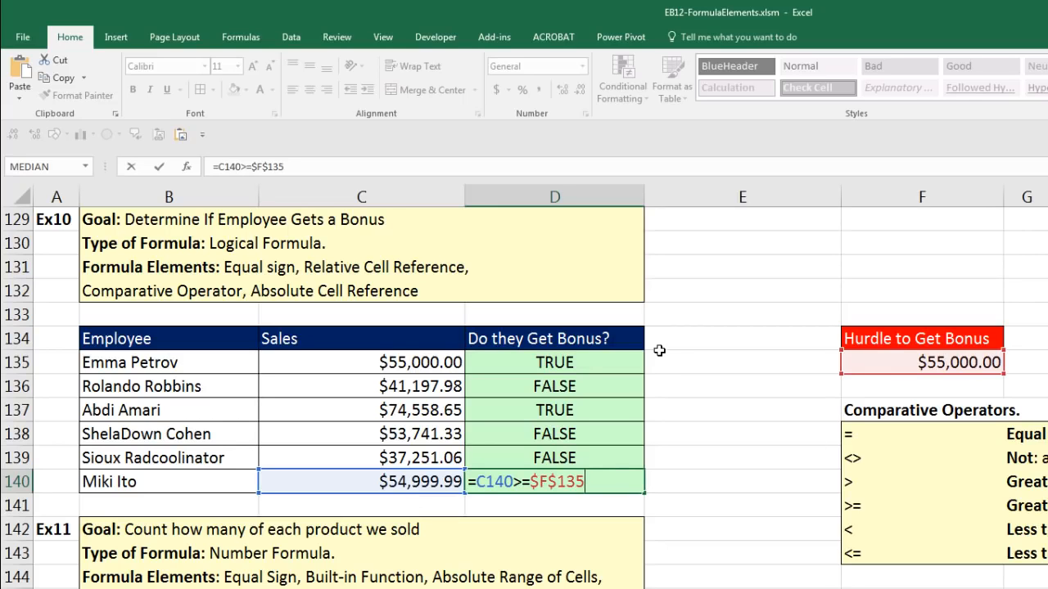
{"action": "key", "text": "ctrl+Return"}
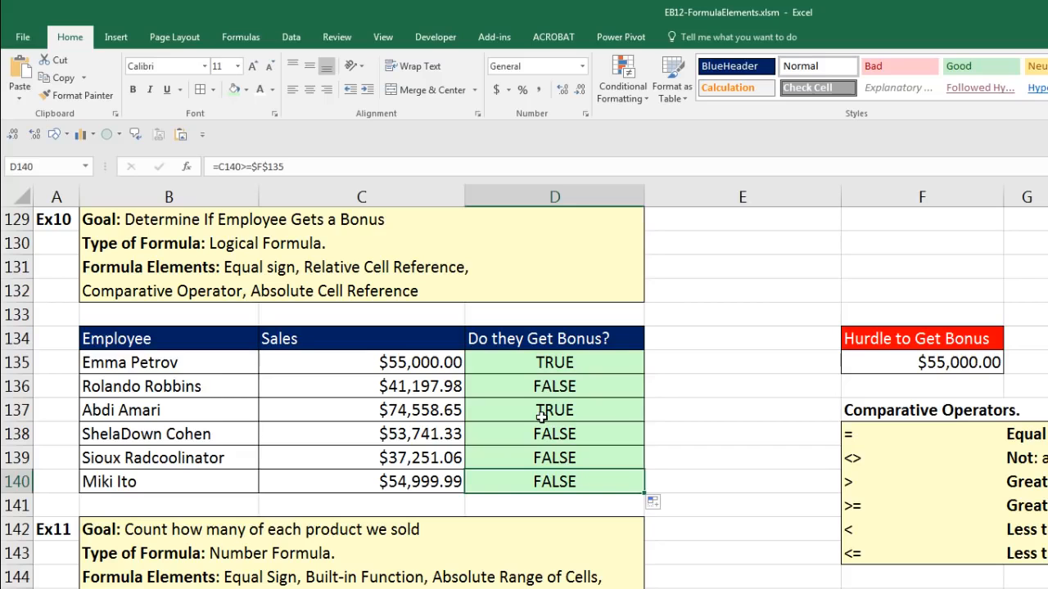
{"action": "double_click", "coordinate": [555, 485]}
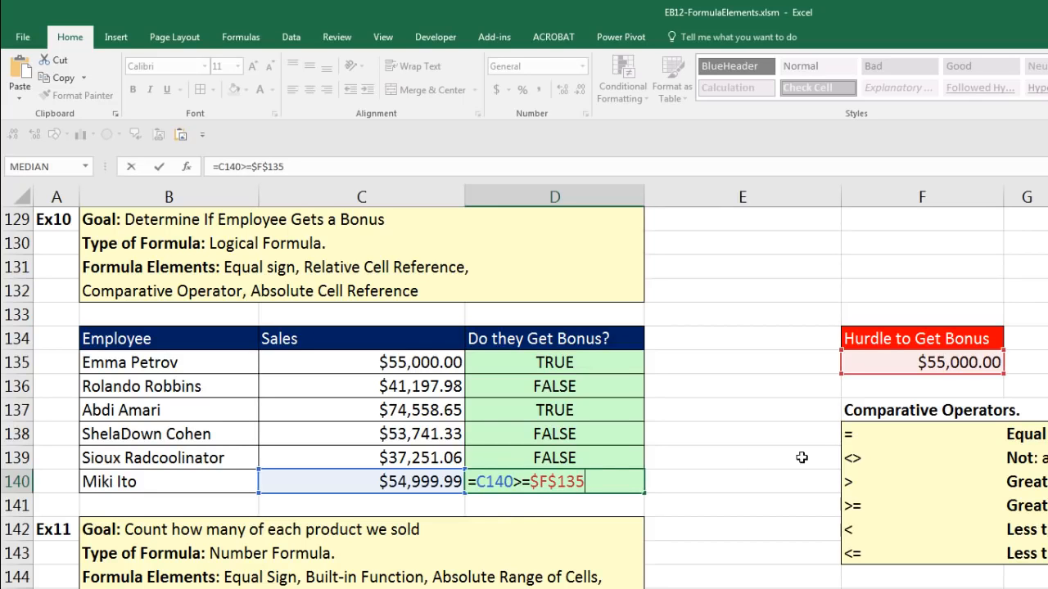
{"action": "key", "text": "ctrl+Return"}
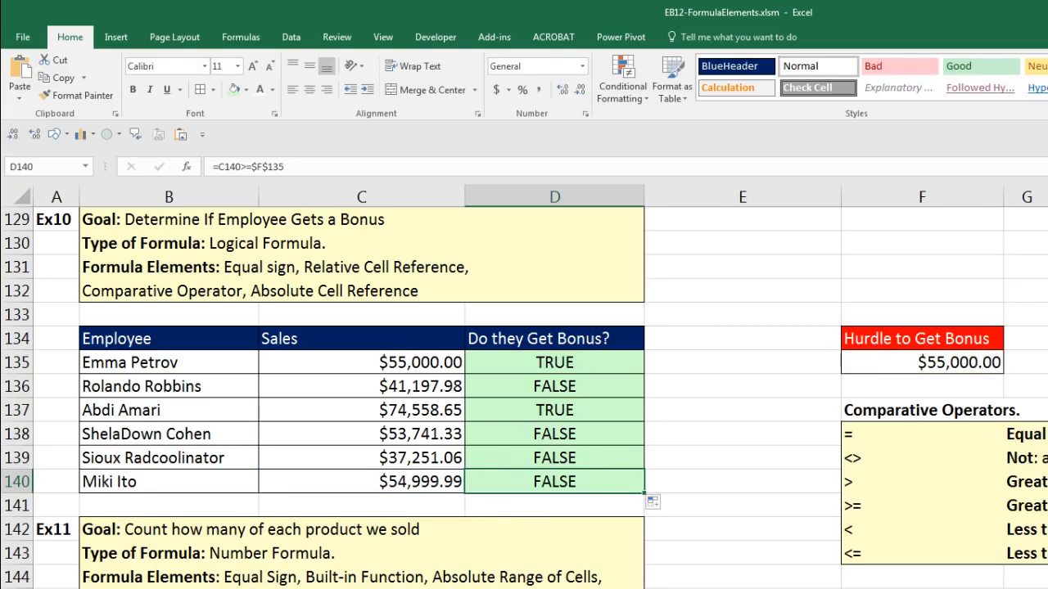
- Review the product names listed in B156:B158 of the Ex11 count table
{"action": "scroll", "coordinate": [523, 398], "scroll_direction": "down", "scroll_amount": 5}
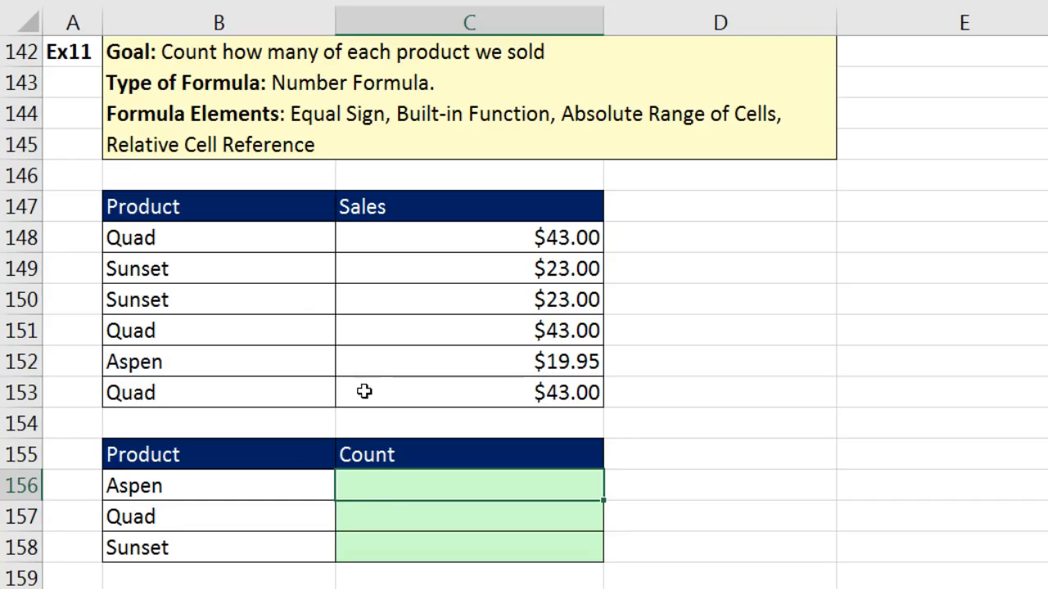
{"action": "left_click", "coordinate": [260, 484]}
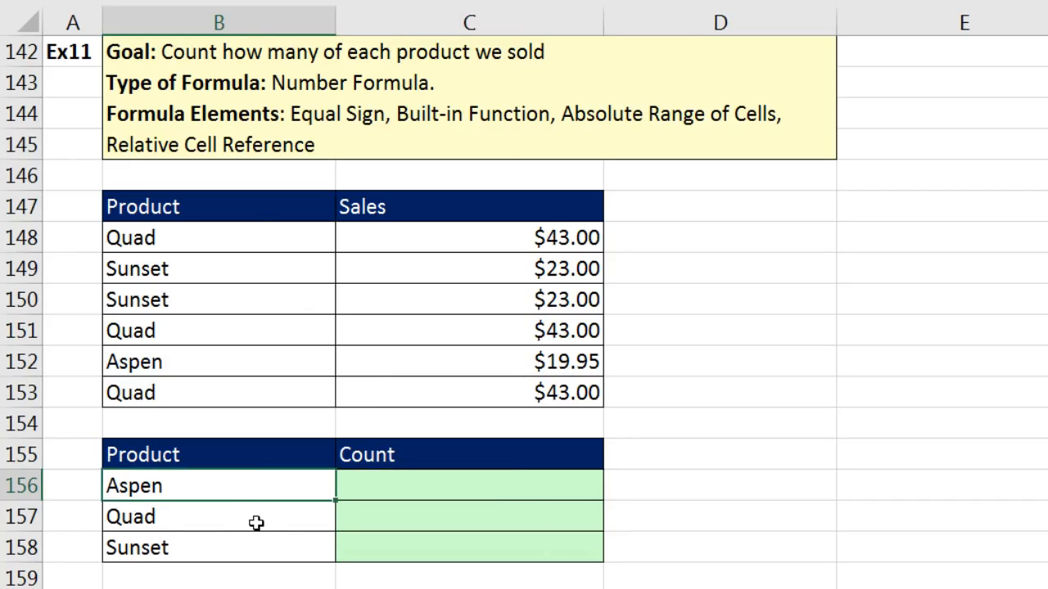
{"action": "left_click", "coordinate": [254, 524]}
{"action": "left_click", "coordinate": [251, 551]}
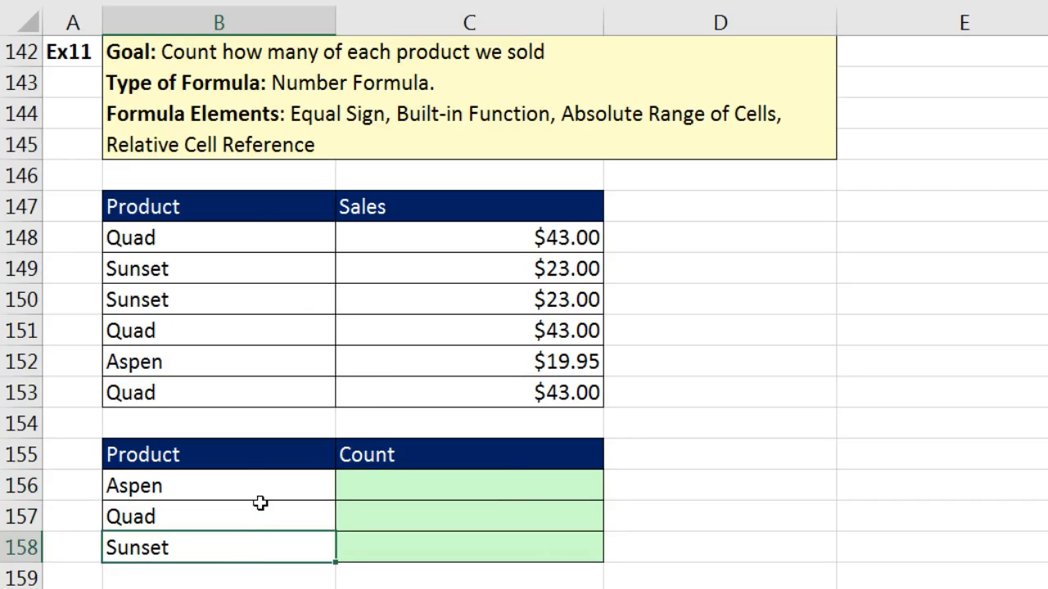
- Enter =COUNTIFS($B$148:$B$153,B156) in C156 to count the Aspen sales, checking its criteria range and criteria arguments
{"action": "left_click", "coordinate": [366, 482]}
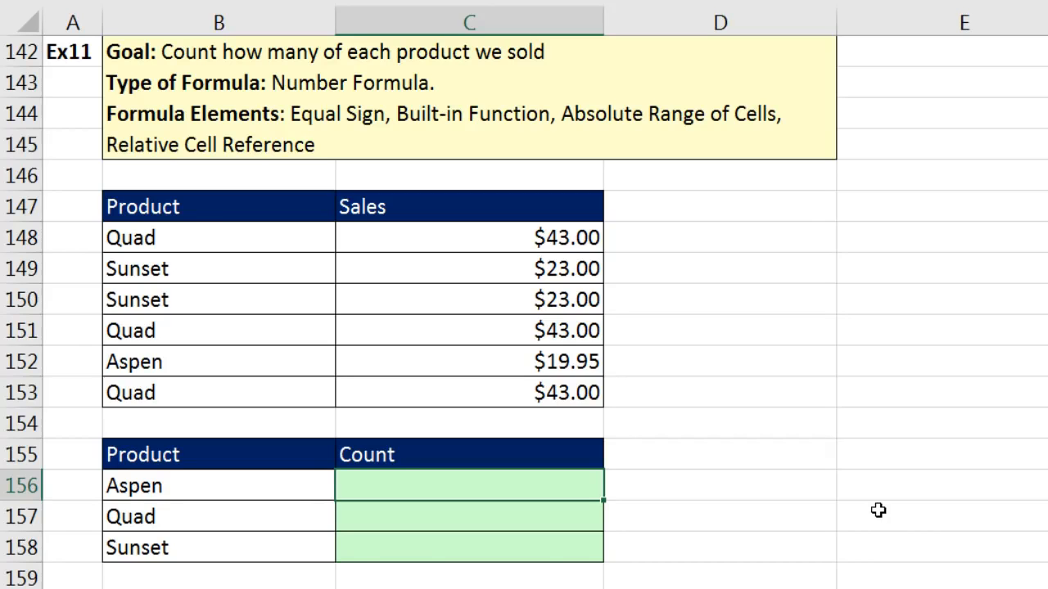
{"action": "type", "text": "count"}
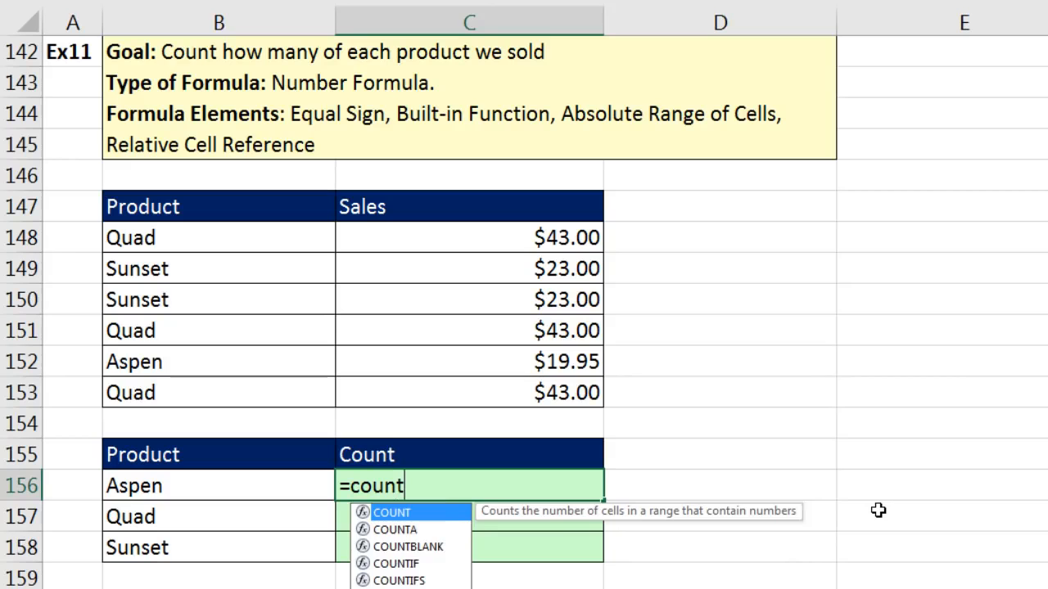
{"action": "type", "text": "ifs"}
{"action": "key", "text": "Tab"}
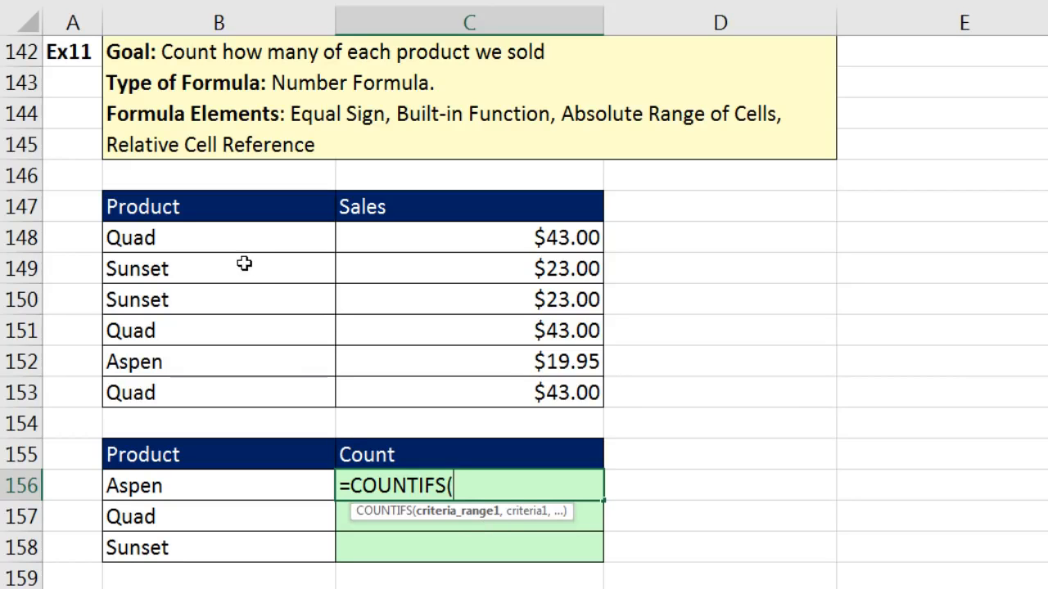
{"action": "left_click_drag", "start_coordinate": [212, 236], "coordinate": [212, 387]}
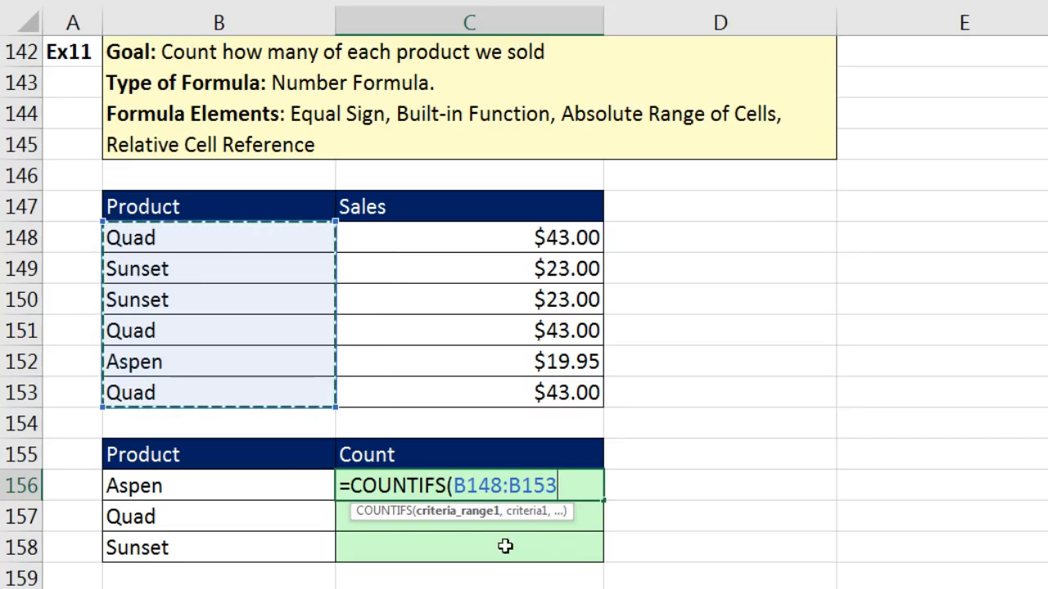
{"action": "key", "text": "F4"}
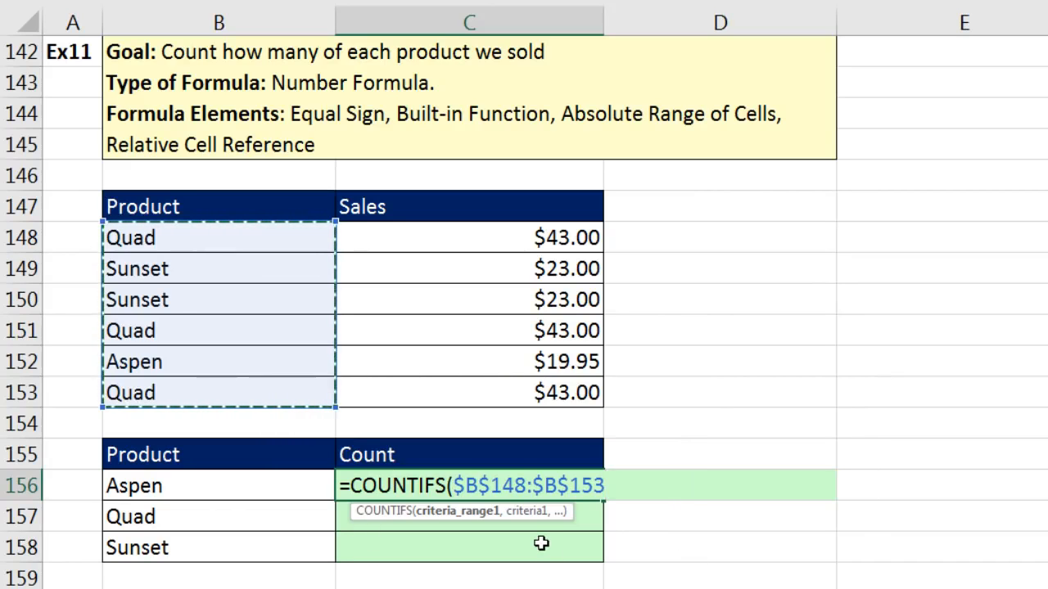
{"action": "type", "text": ","}
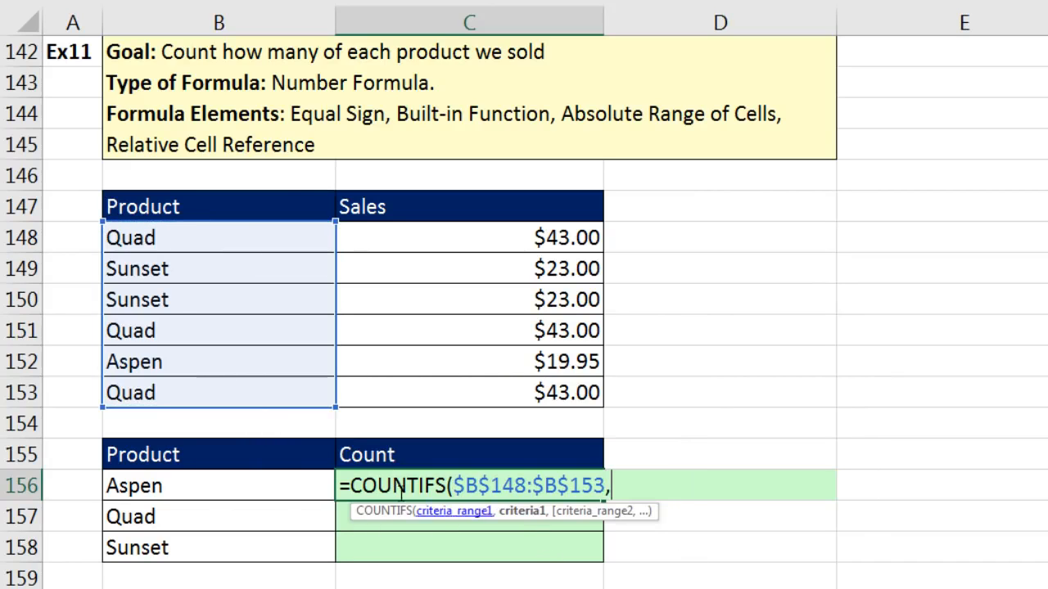
{"action": "left_click", "coordinate": [279, 485]}
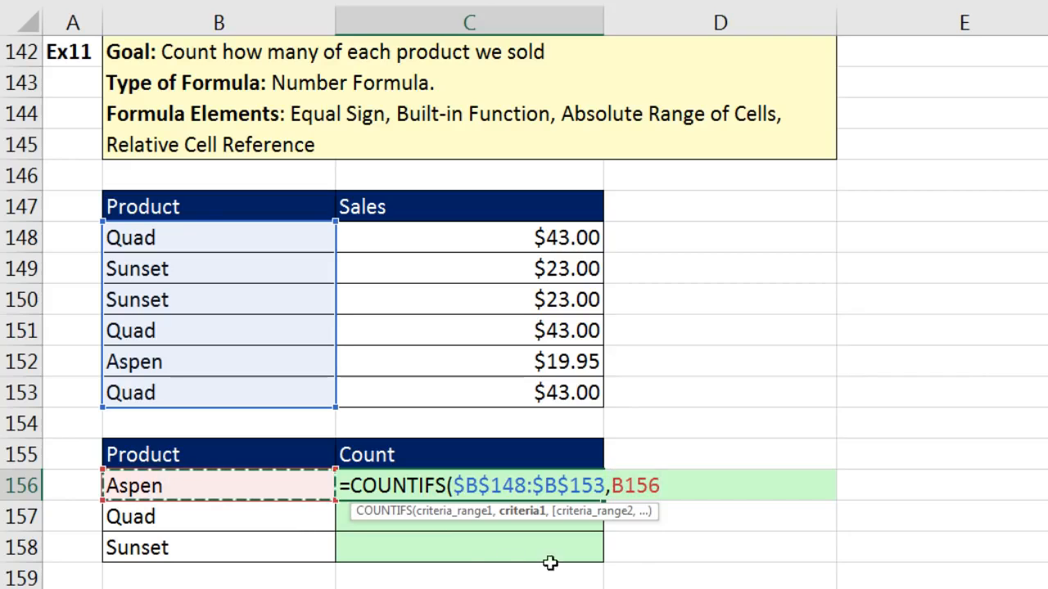
{"action": "type", "text": ")"}
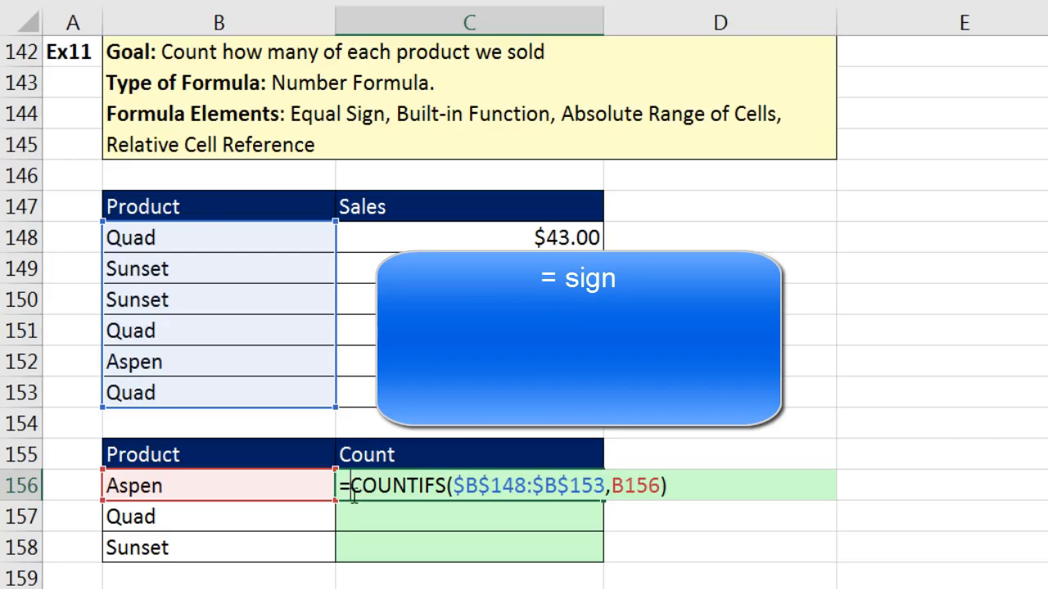
{"action": "left_click_drag", "start_coordinate": [350, 486], "coordinate": [448, 486]}
{"action": "left_click", "coordinate": [469, 514]}
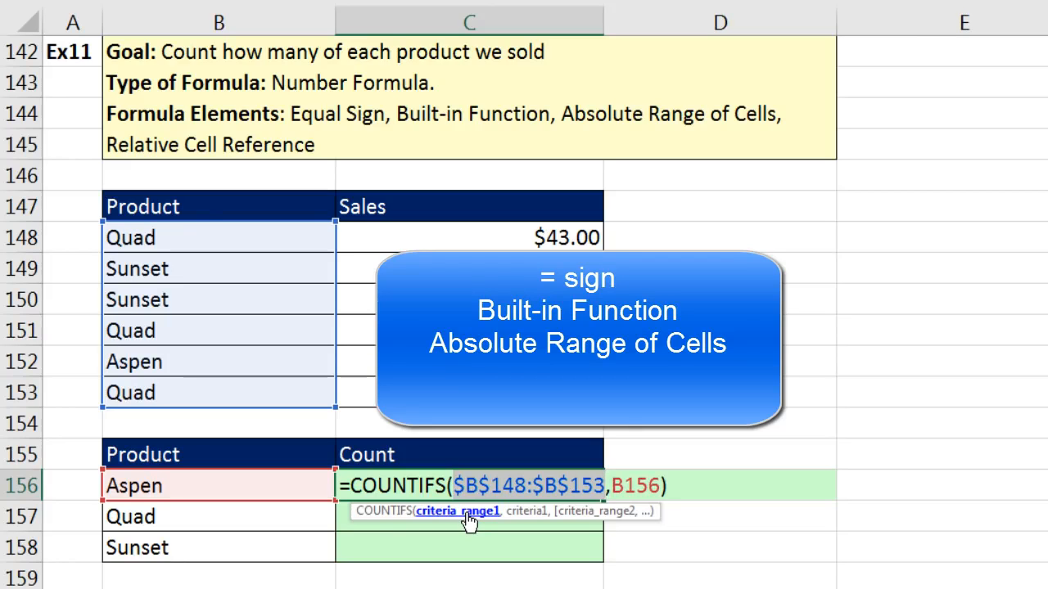
{"action": "left_click", "coordinate": [522, 514]}
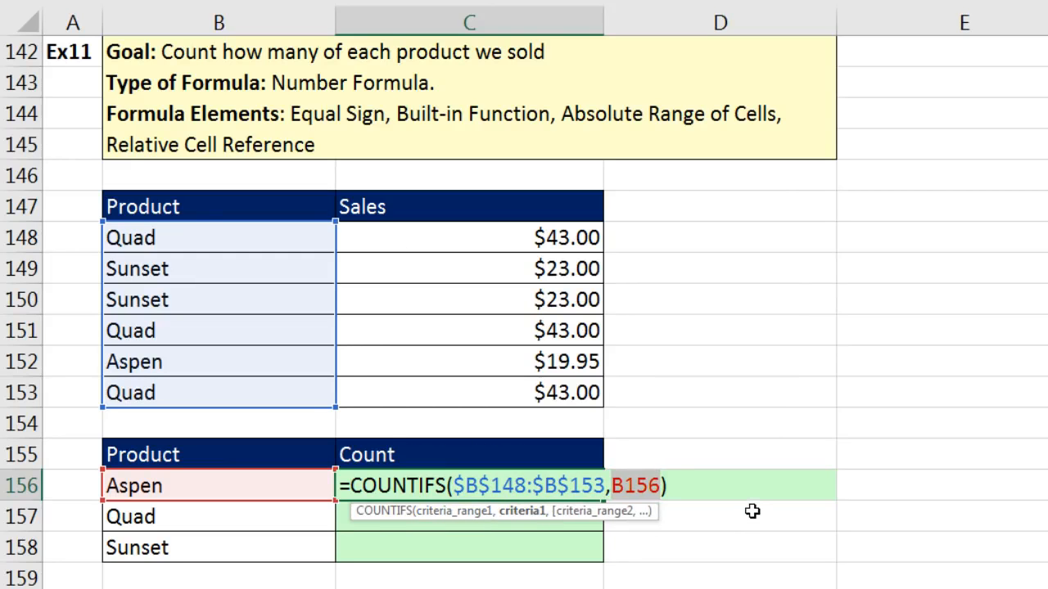
{"action": "key", "text": "ctrl+Return"}
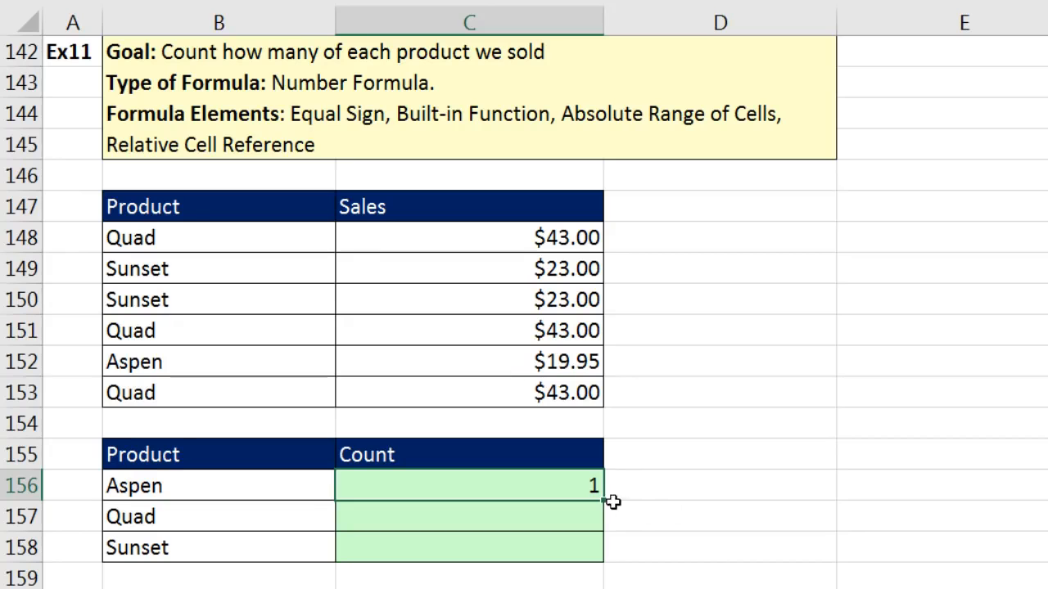
- Copy the COUNTIFS formula from C156 down through C158 and check the references in C158
{"action": "double_click", "coordinate": [602, 503]}
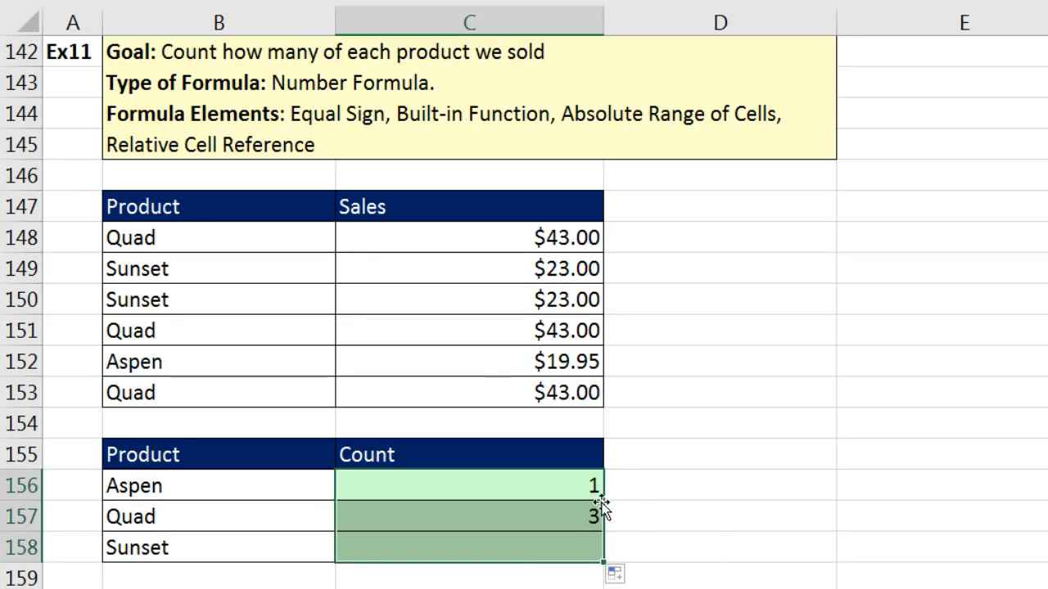
{"action": "left_click", "coordinate": [532, 548]}
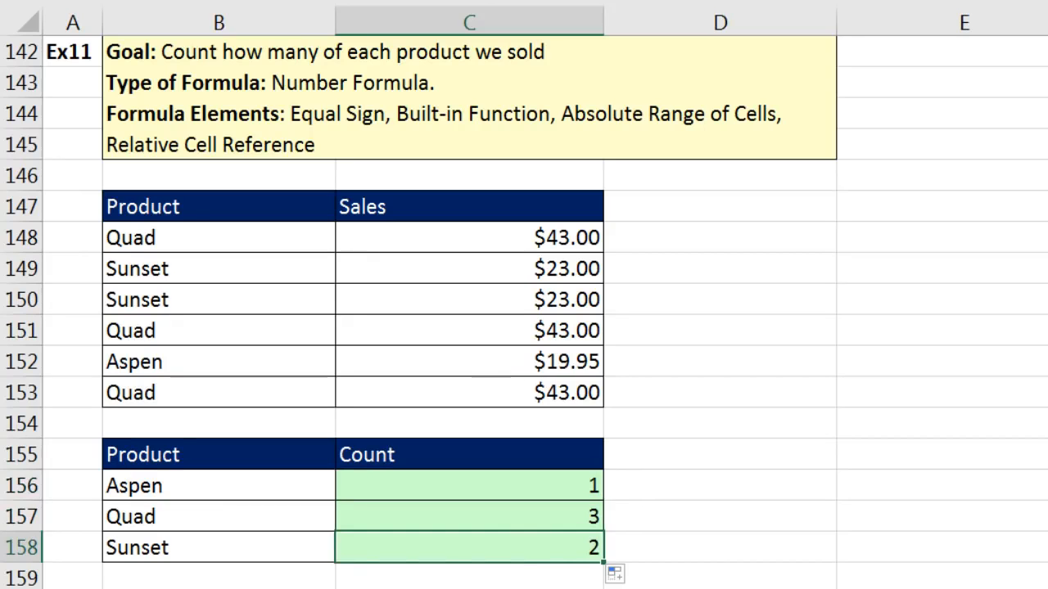
{"action": "key", "text": "F2"}
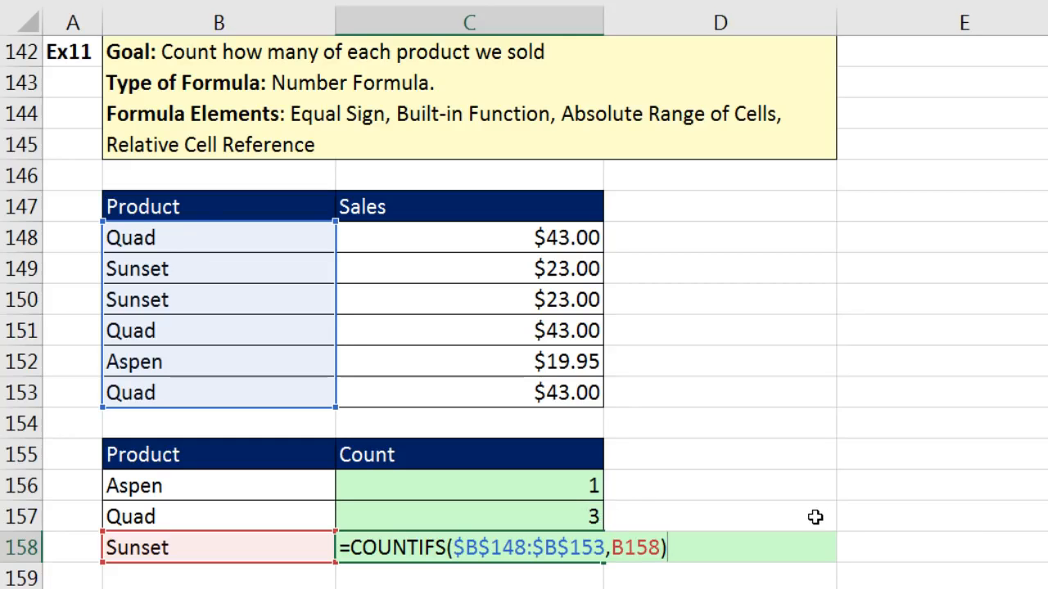
{"action": "key", "text": "ctrl+Return"}
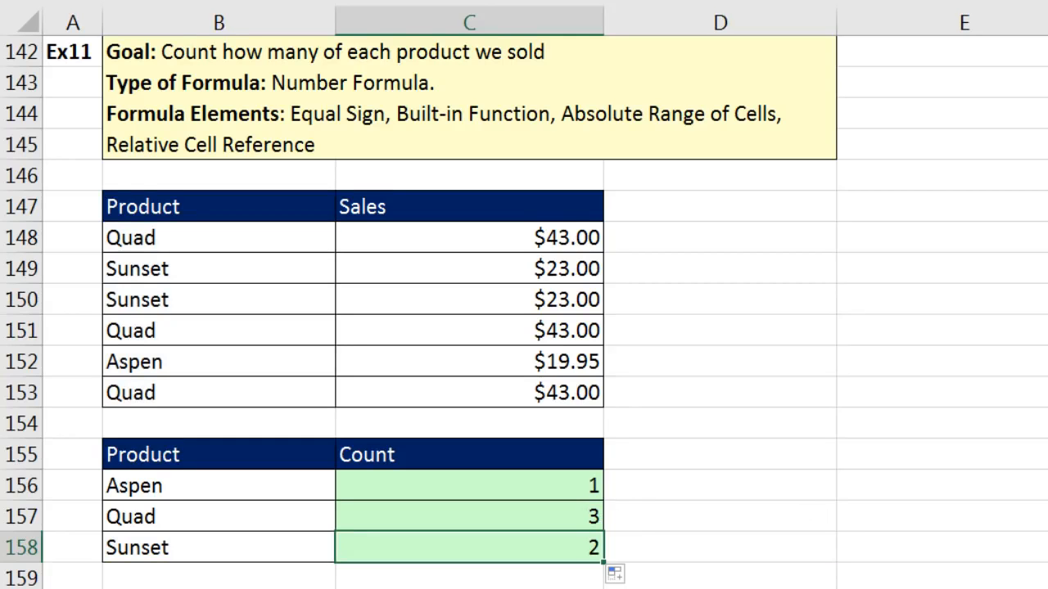
- Examine the beginning quantities in B166 and B167, the units sold in C167 and the on-hand formula in D167 of Ex12
{"action": "scroll", "coordinate": [524, 311], "scroll_direction": "down", "scroll_amount": 5}
{"action": "scroll", "coordinate": [103, 159], "scroll_direction": "down", "scroll_amount": 1}
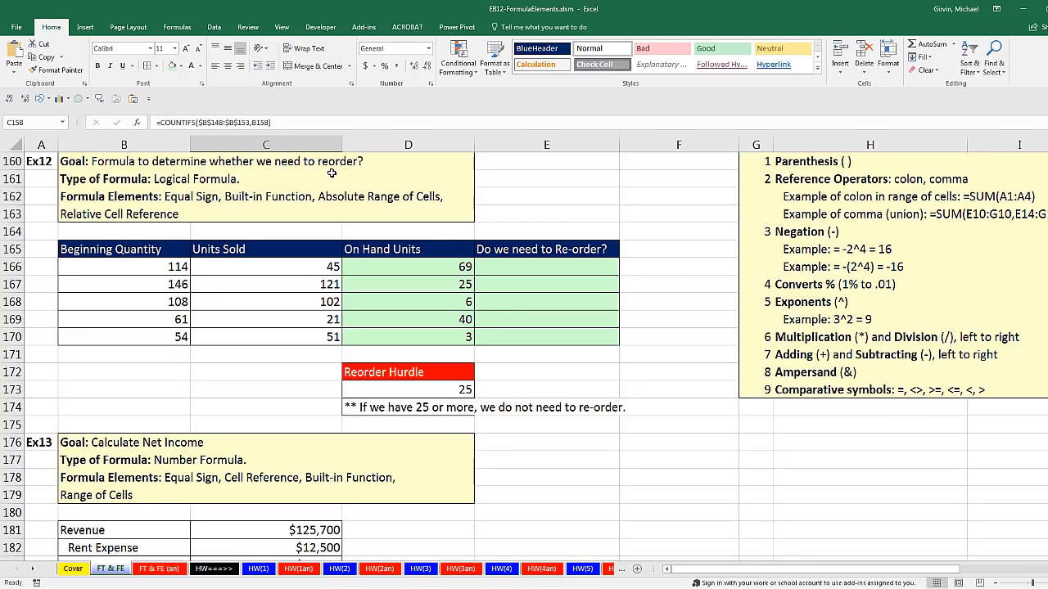
{"action": "left_click", "coordinate": [153, 270]}
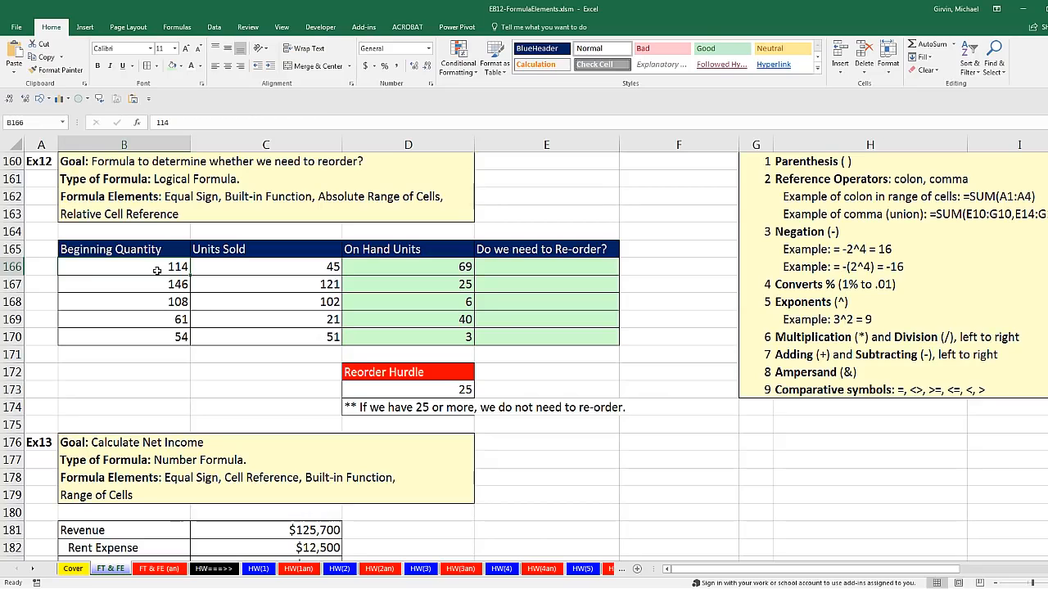
{"action": "left_click", "coordinate": [167, 285]}
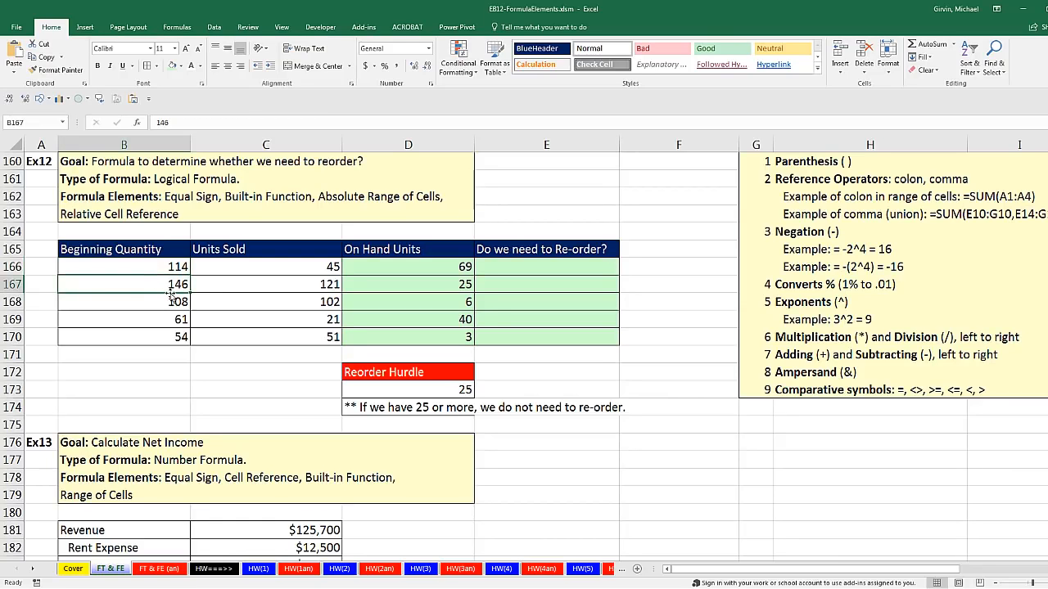
{"action": "left_click", "coordinate": [278, 289]}
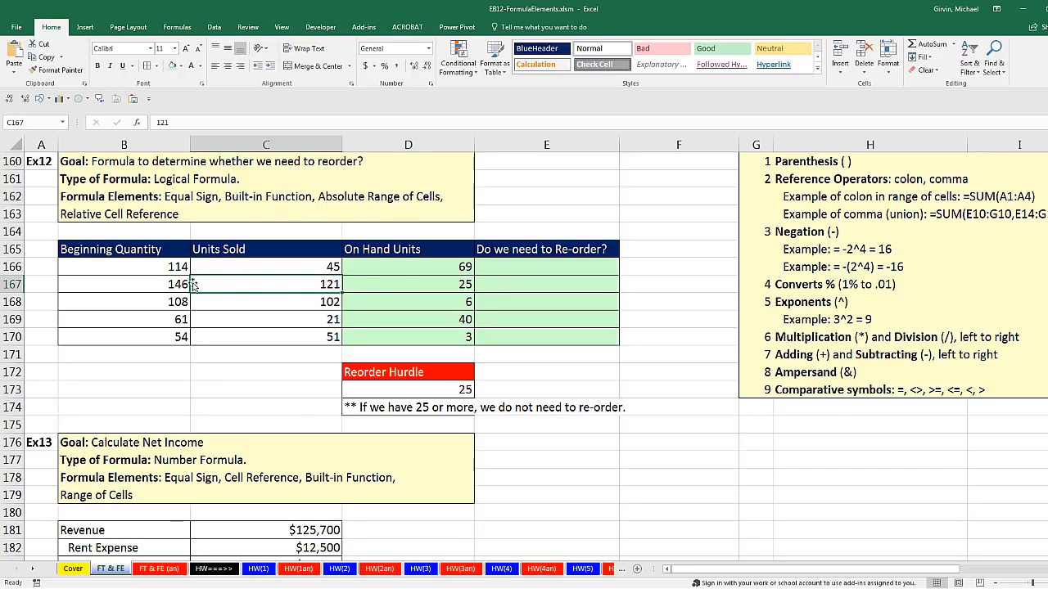
{"action": "left_click", "coordinate": [401, 286]}
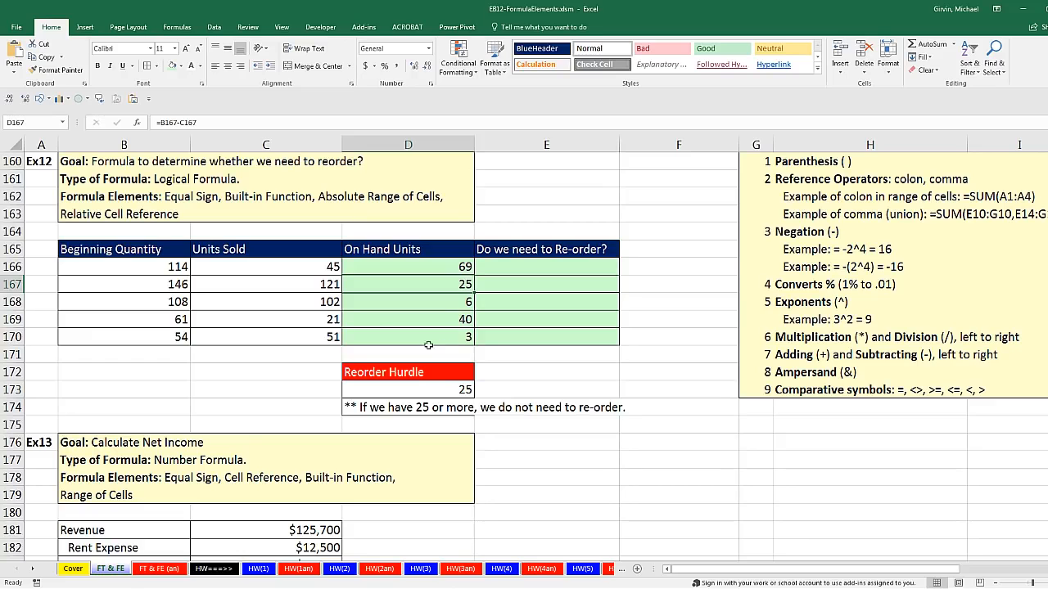
- Review the reorder hurdle in D173 and the cells E166:E170 that need a re-order answer in Ex12
{"action": "left_click", "coordinate": [424, 390]}
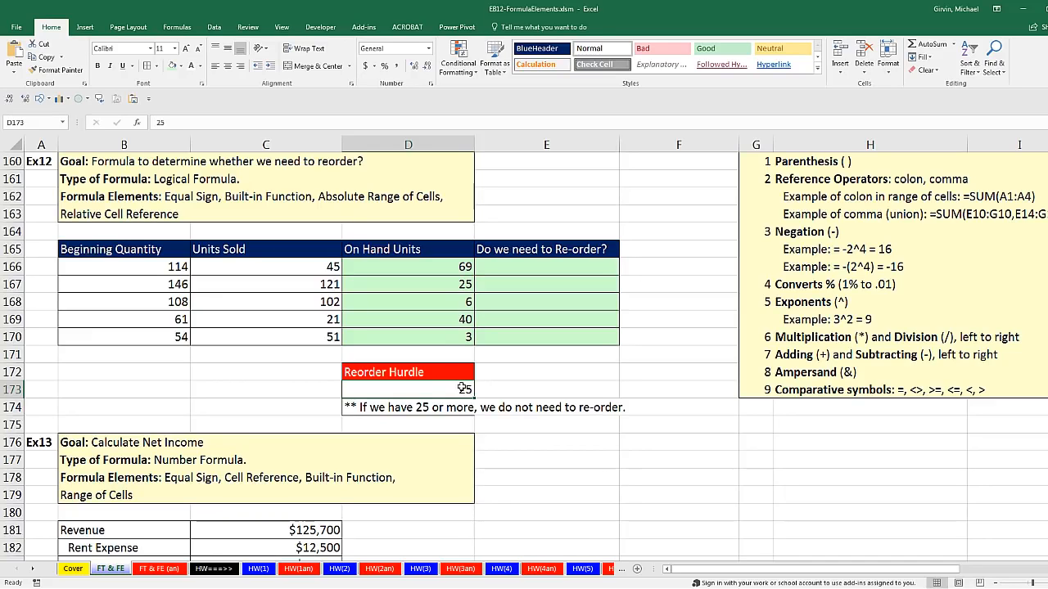
{"action": "left_click", "coordinate": [501, 267]}
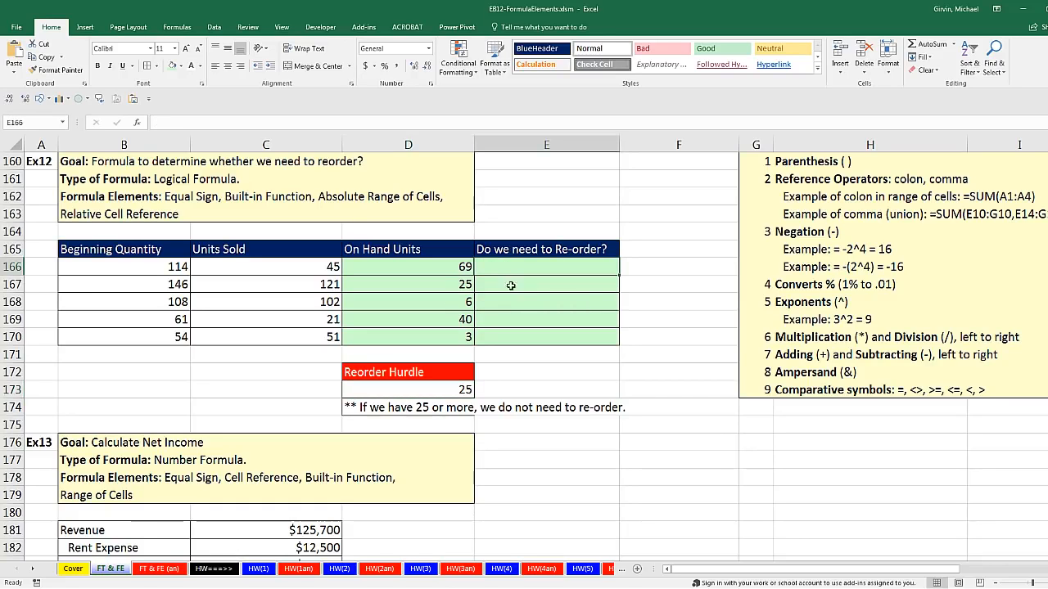
{"action": "left_click", "coordinate": [519, 281]}
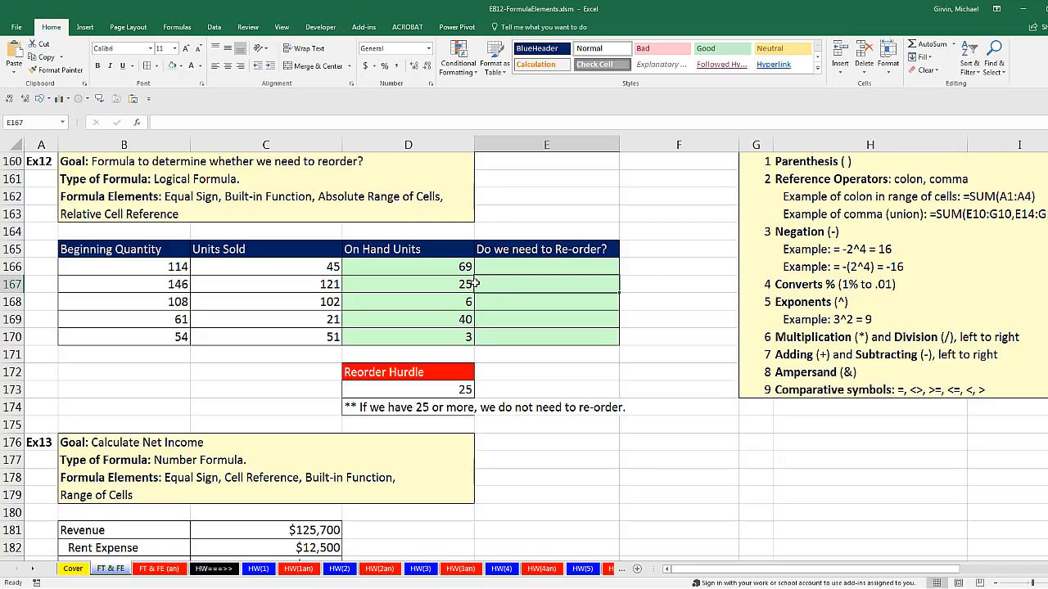
{"action": "left_click", "coordinate": [503, 300]}
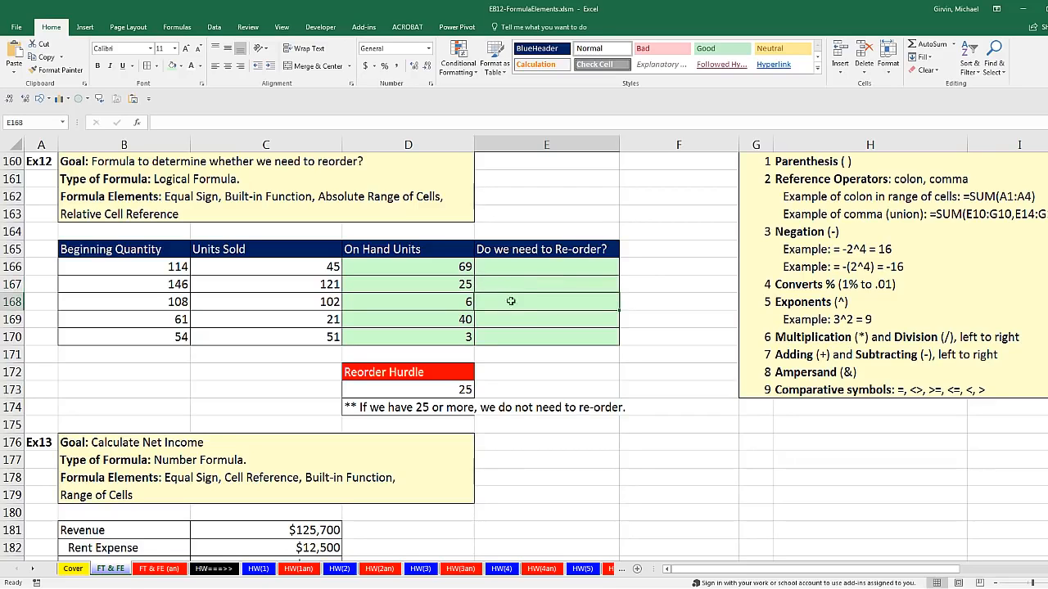
{"action": "left_click", "coordinate": [515, 317]}
{"action": "left_click", "coordinate": [518, 339]}
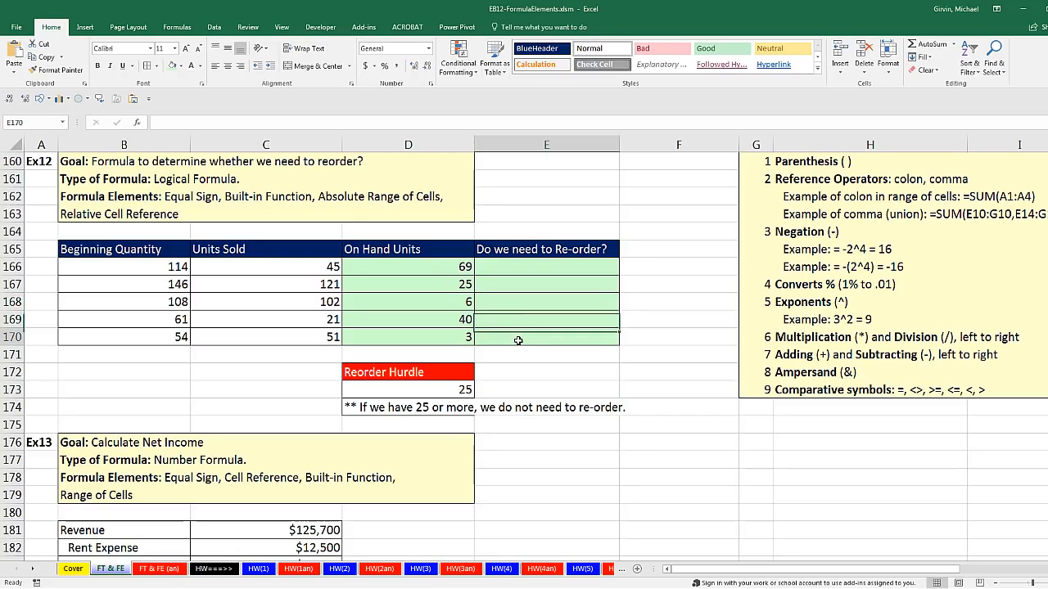
{"action": "left_click", "coordinate": [526, 268]}
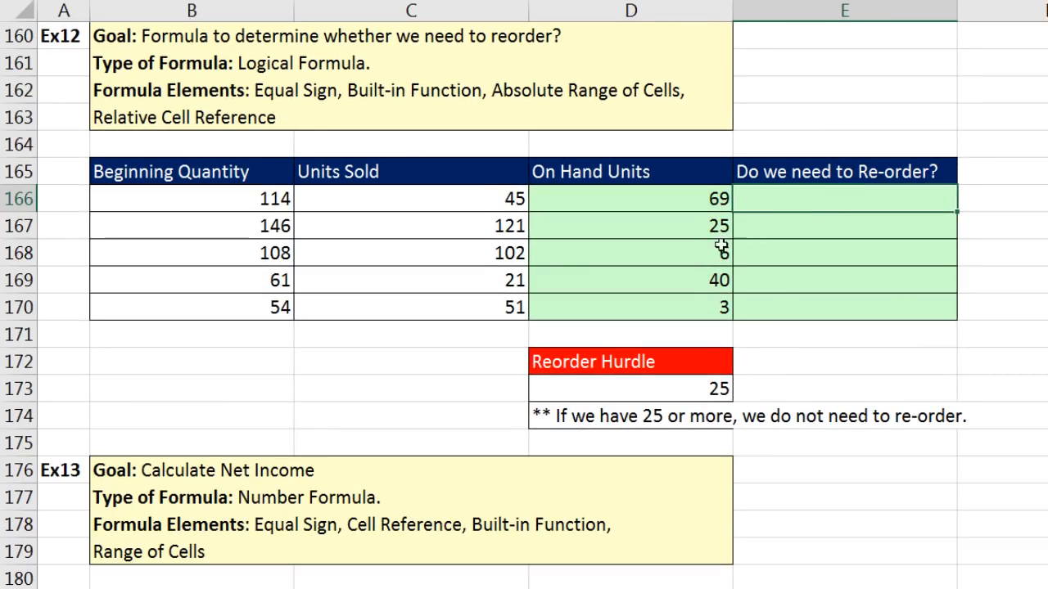
- Inspect the on-hand units formula in D166 and its cell references
{"action": "left_click", "coordinate": [666, 203]}
{"action": "key", "text": "F2"}
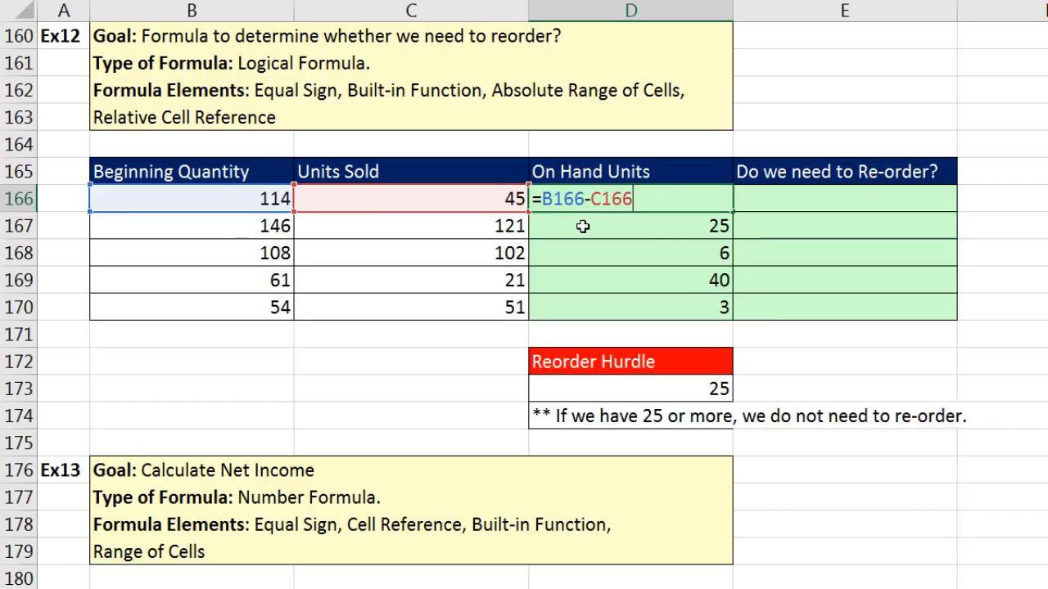
{"action": "key", "text": "Return"}
- Enter =$D$173>B166-C166 in E166 to test whether the hurdle exceeds the on-hand units, keeping the cell selected
{"action": "left_click", "coordinate": [778, 208]}
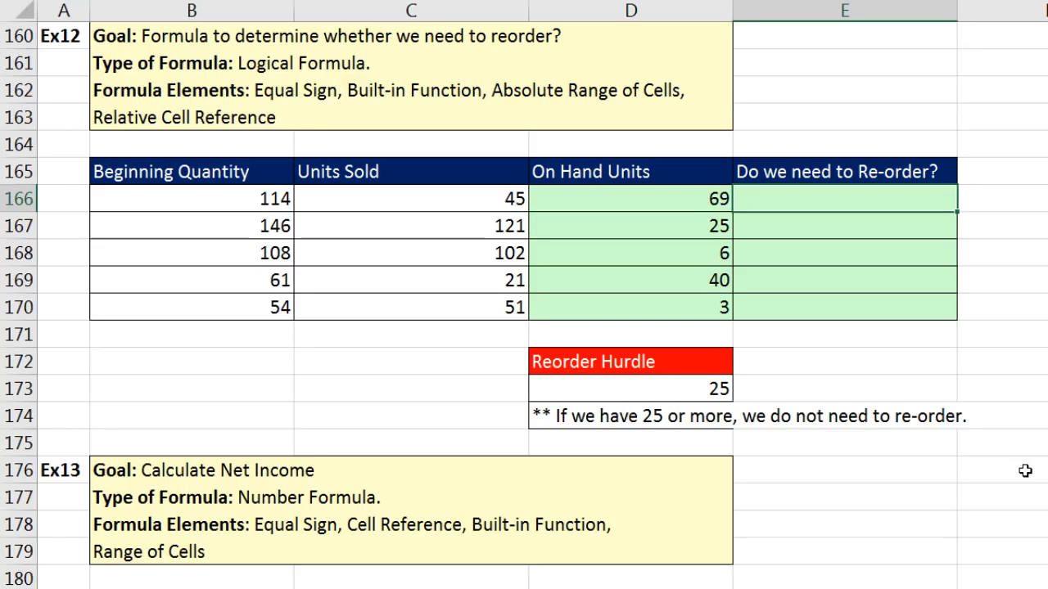
{"action": "type", "text": "="}
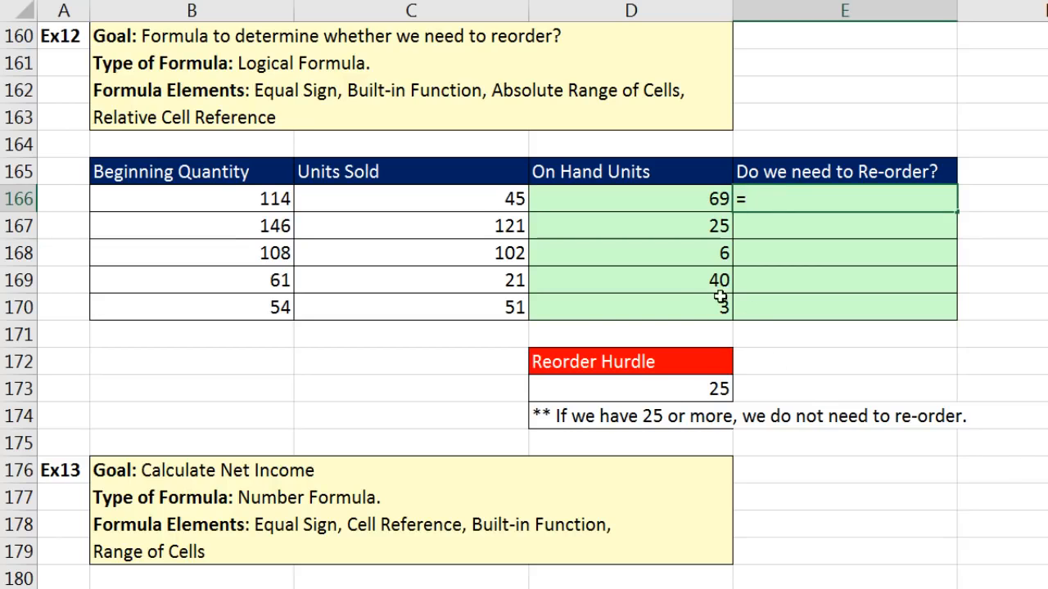
{"action": "left_click", "coordinate": [682, 390]}
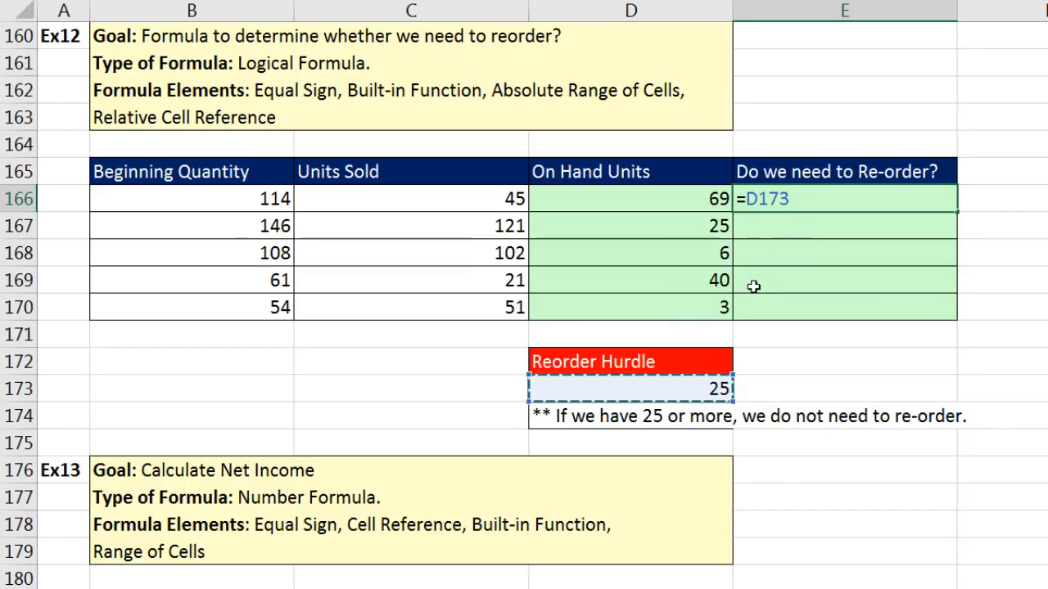
{"action": "key", "text": "F4"}
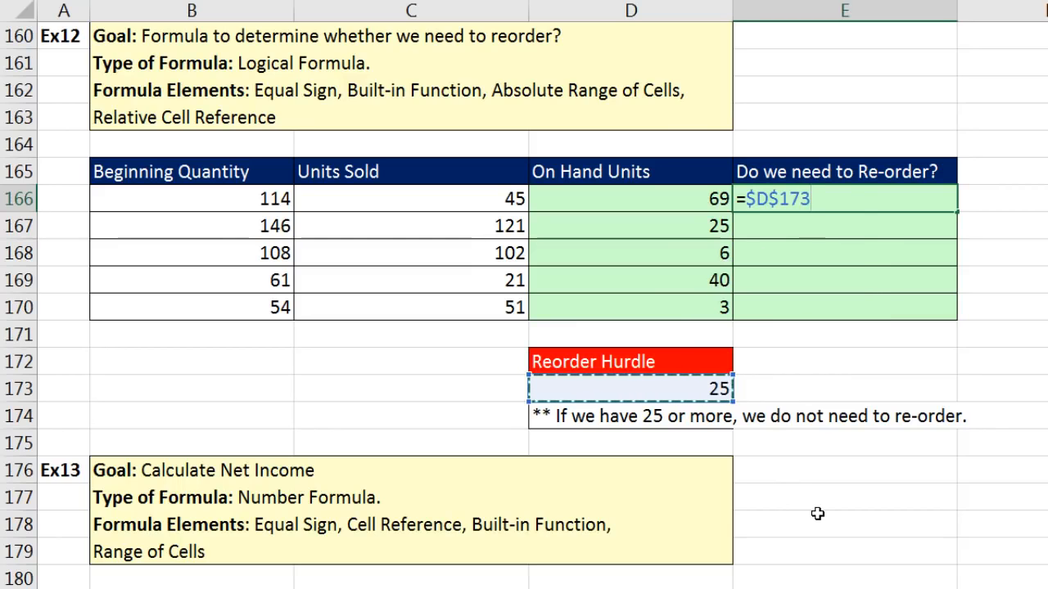
{"action": "type", "text": ">"}
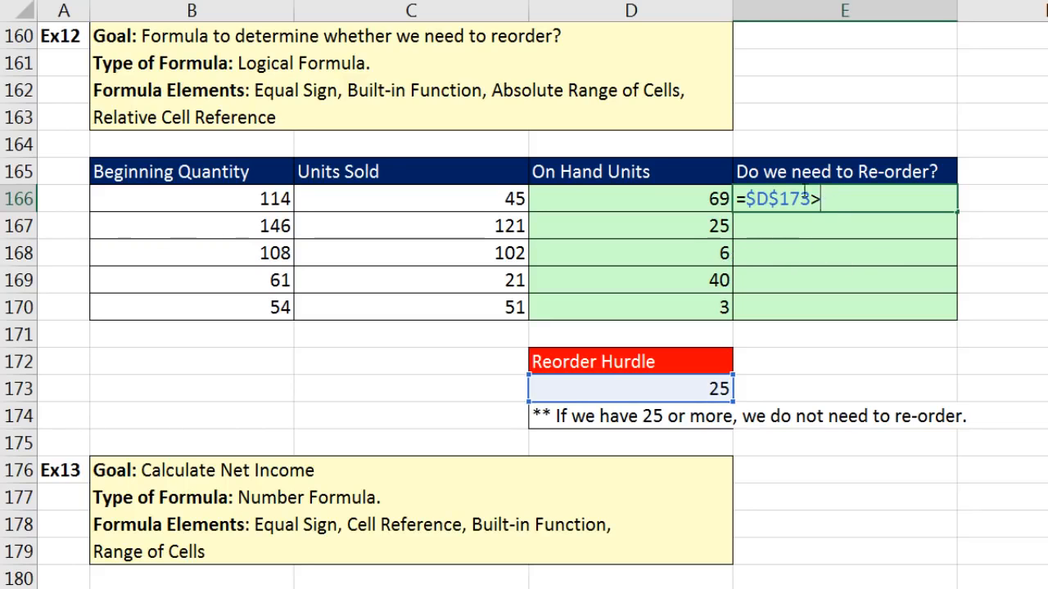
{"action": "left_click", "coordinate": [236, 200]}
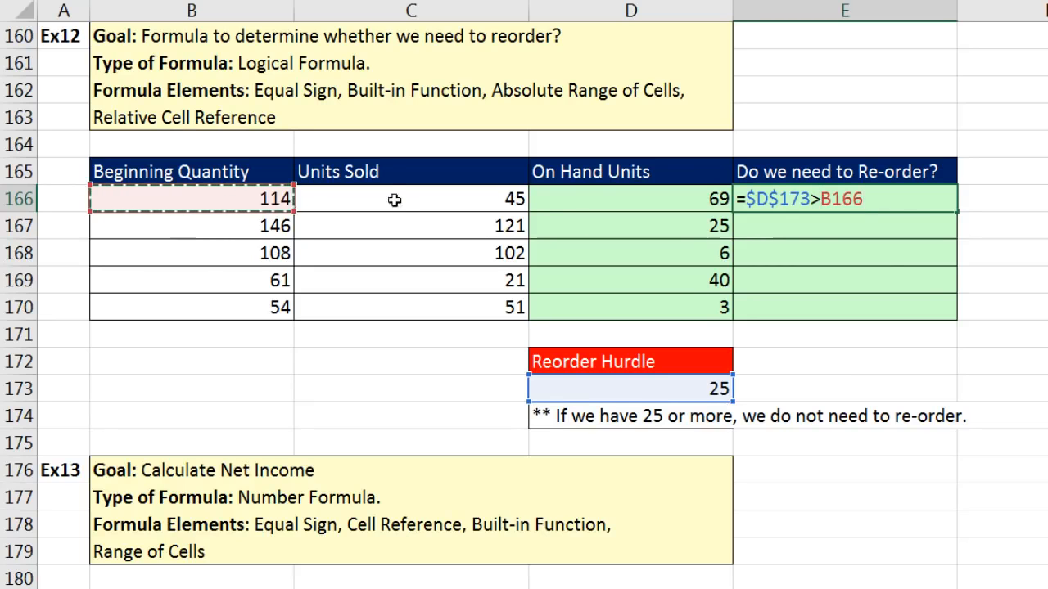
{"action": "type", "text": "-"}
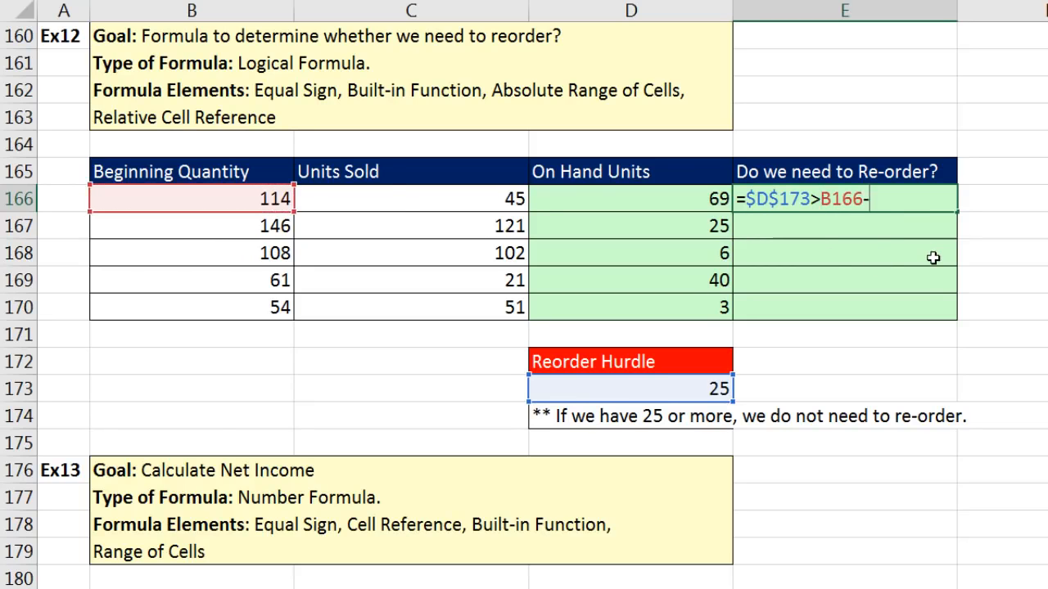
{"action": "left_click", "coordinate": [433, 197]}
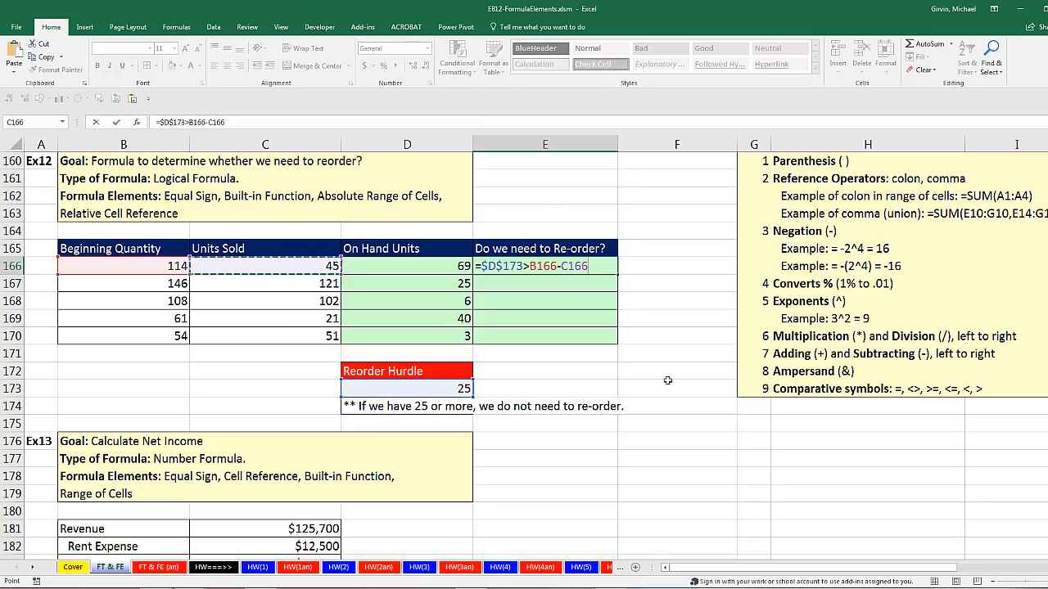
{"action": "key", "text": "ctrl+Return"}
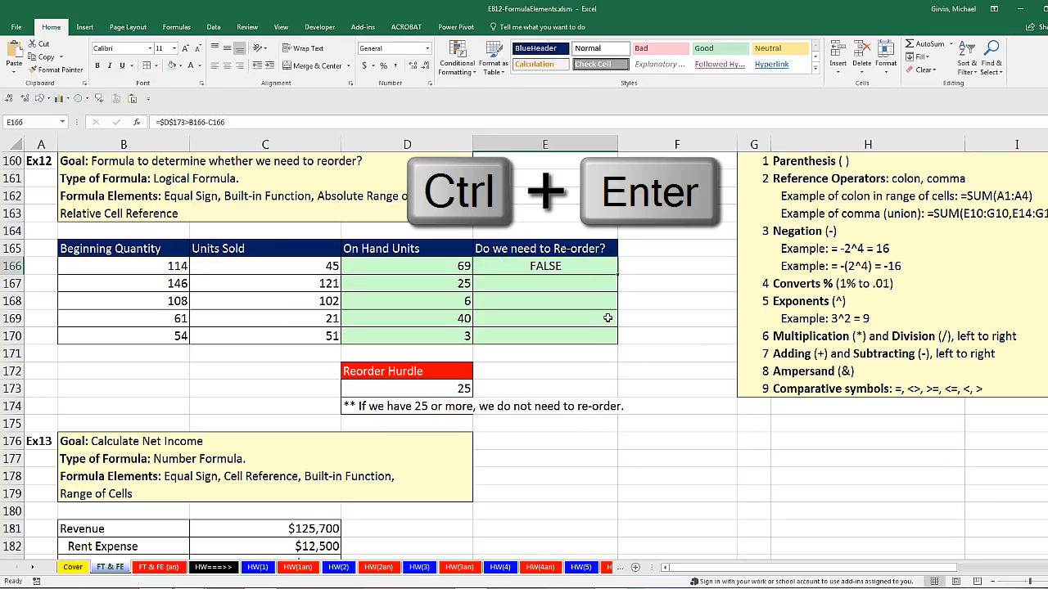
- Copy the re-order formula from E166 down through E170 and check the references in E170
{"action": "double_click", "coordinate": [616, 274]}
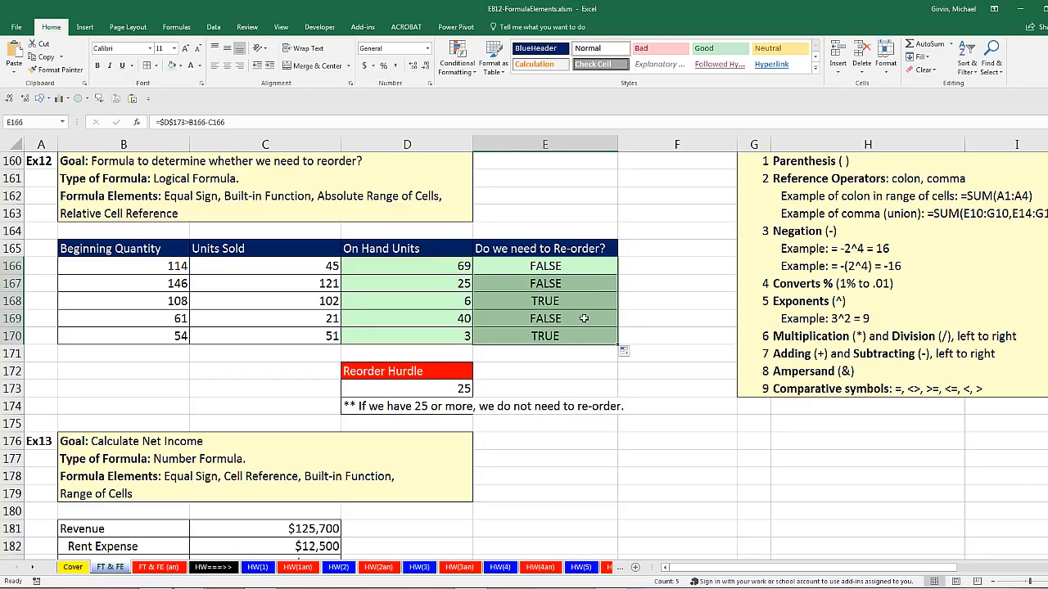
{"action": "left_click", "coordinate": [562, 301]}
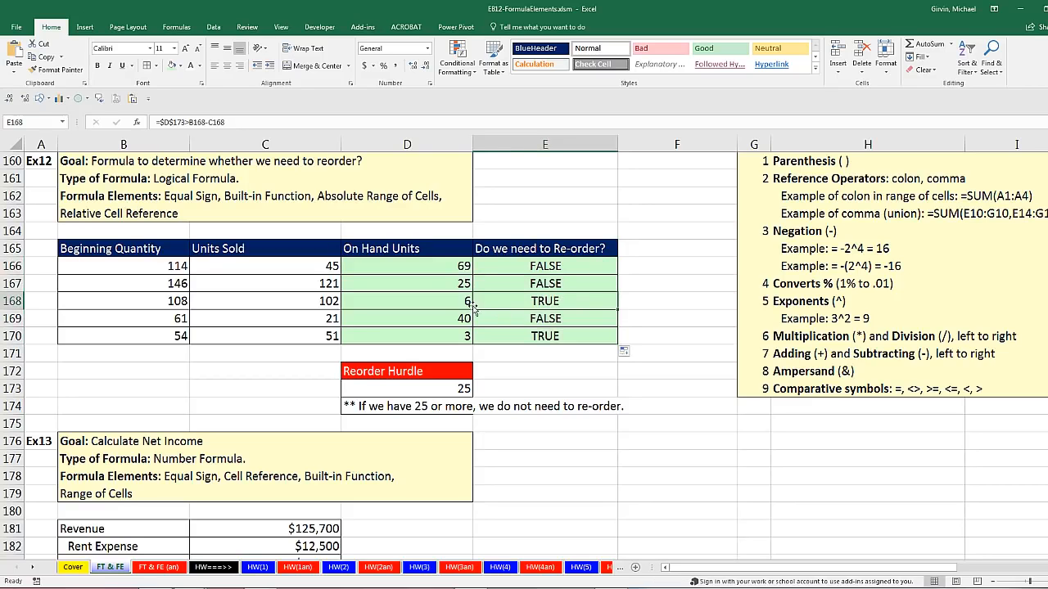
{"action": "left_click", "coordinate": [521, 336]}
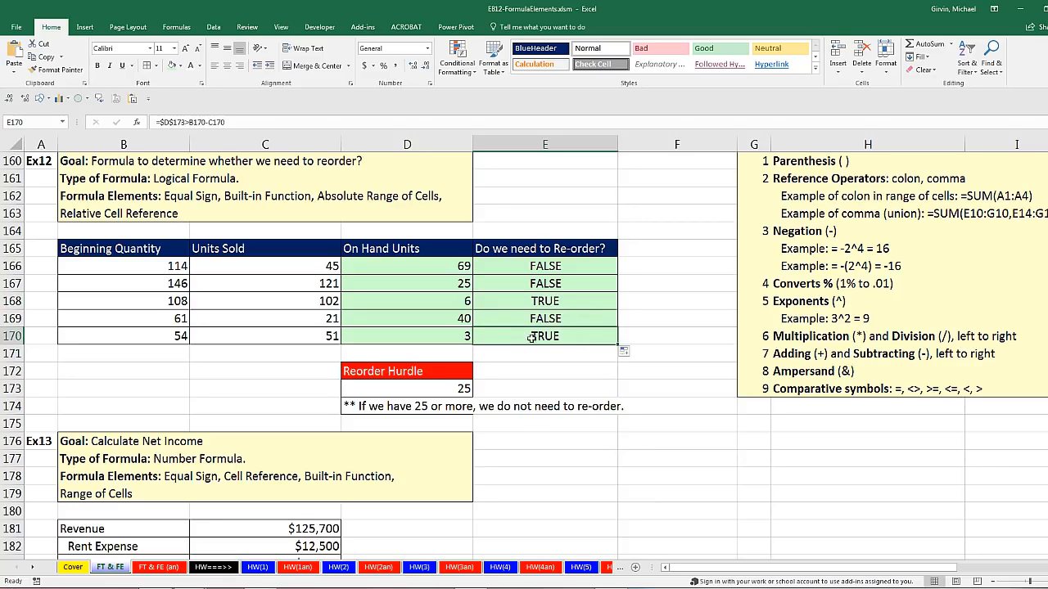
{"action": "key", "text": "F2"}
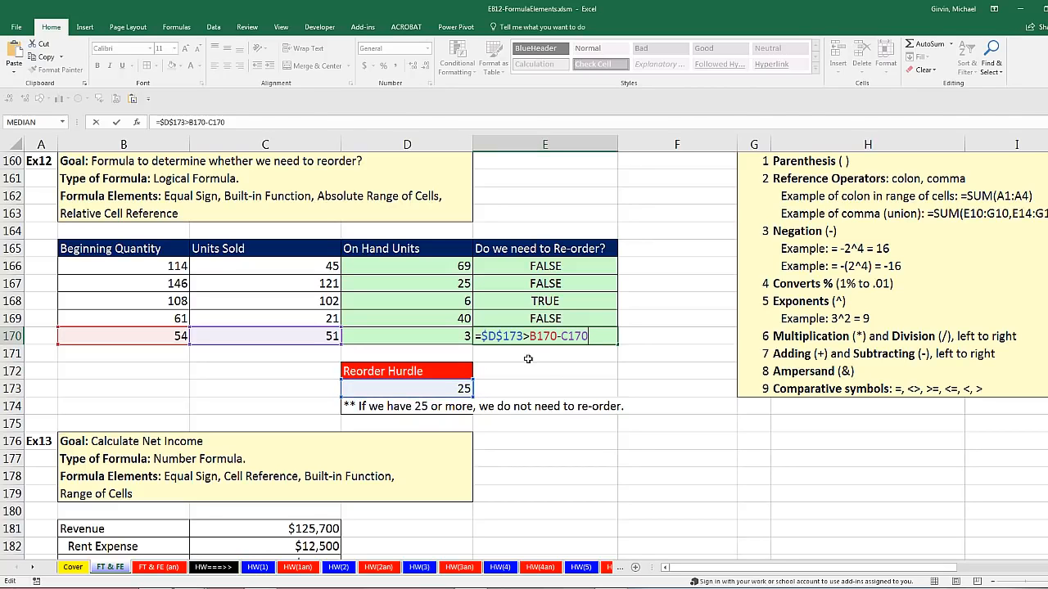
{"action": "key", "text": "Escape"}
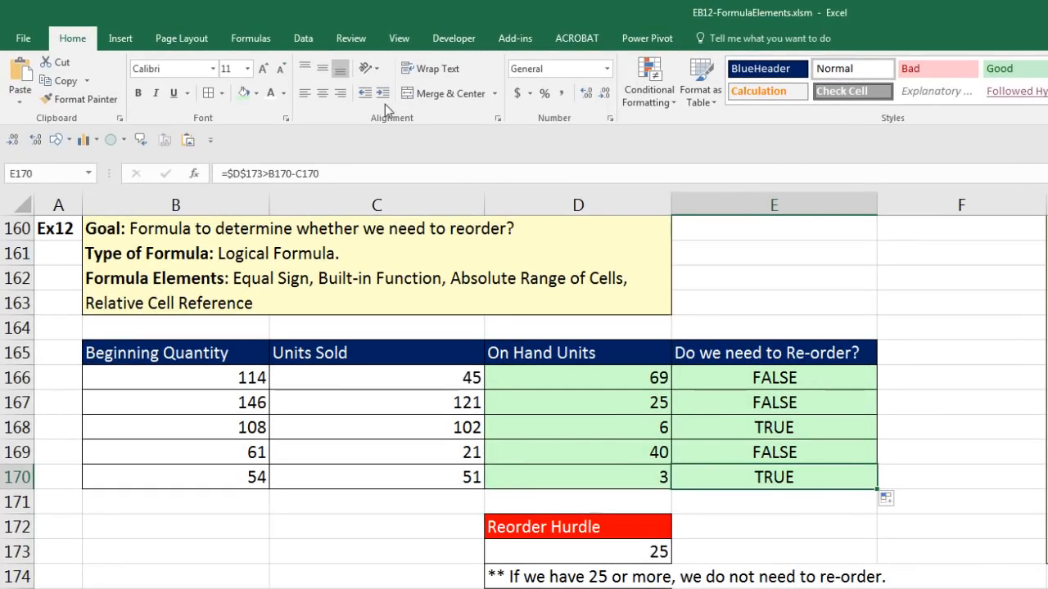
- Step through the E170 formula with Evaluate Formula to its final result, close the evaluation and recheck the cell's references
{"action": "left_click", "coordinate": [251, 38]}
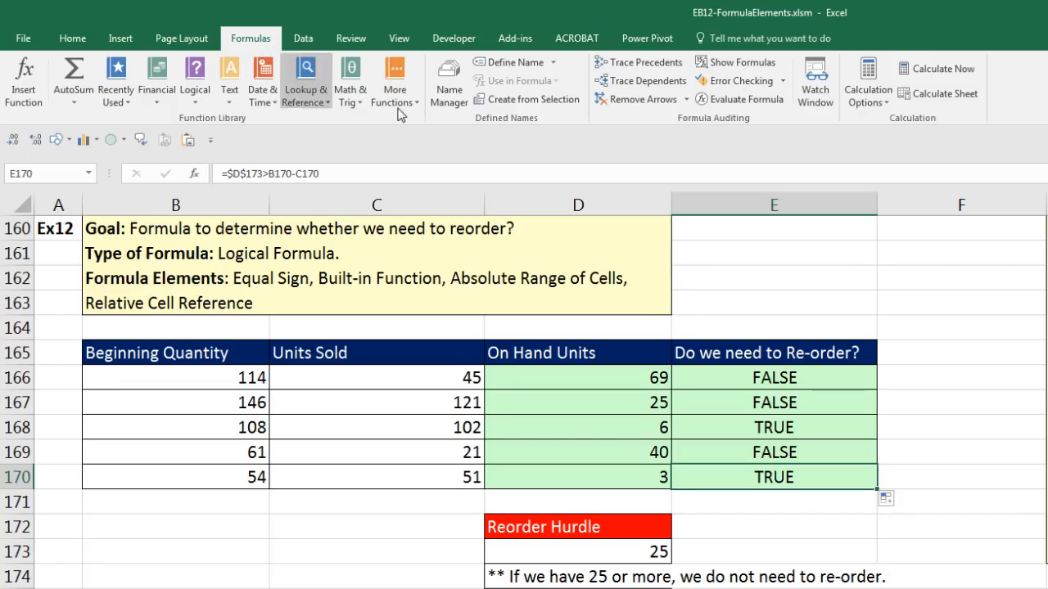
{"action": "left_click", "coordinate": [759, 102]}
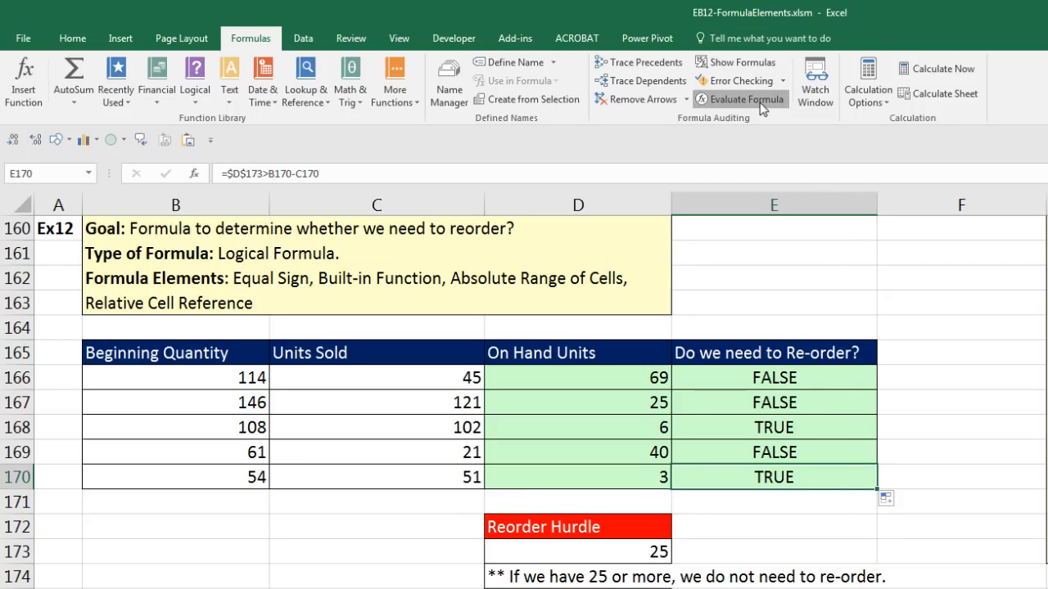
{"action": "left_click_drag", "start_coordinate": [985, 308], "coordinate": [727, 514]}
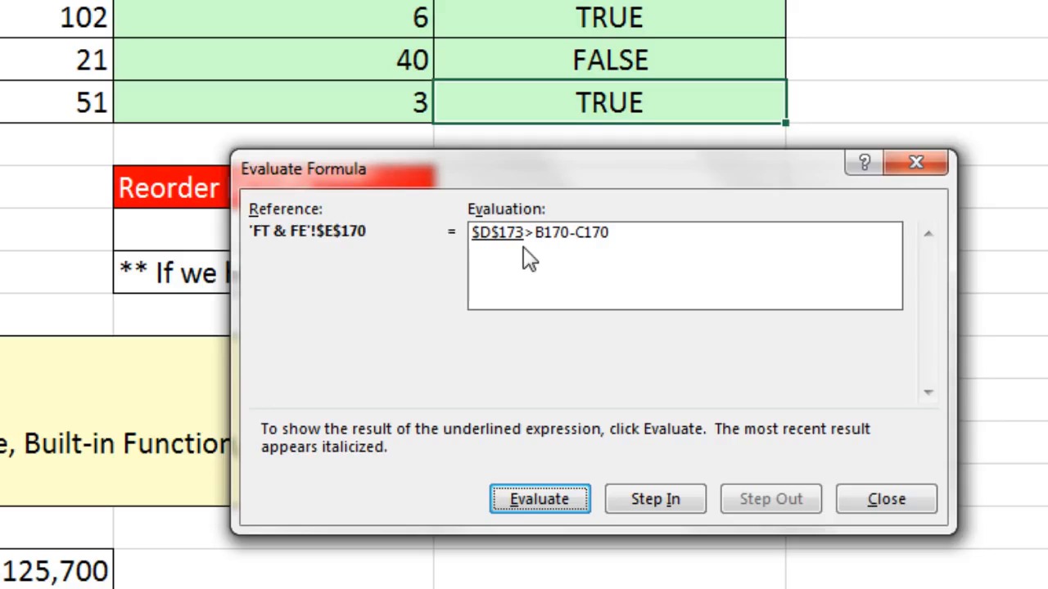
{"action": "key", "text": "Return"}
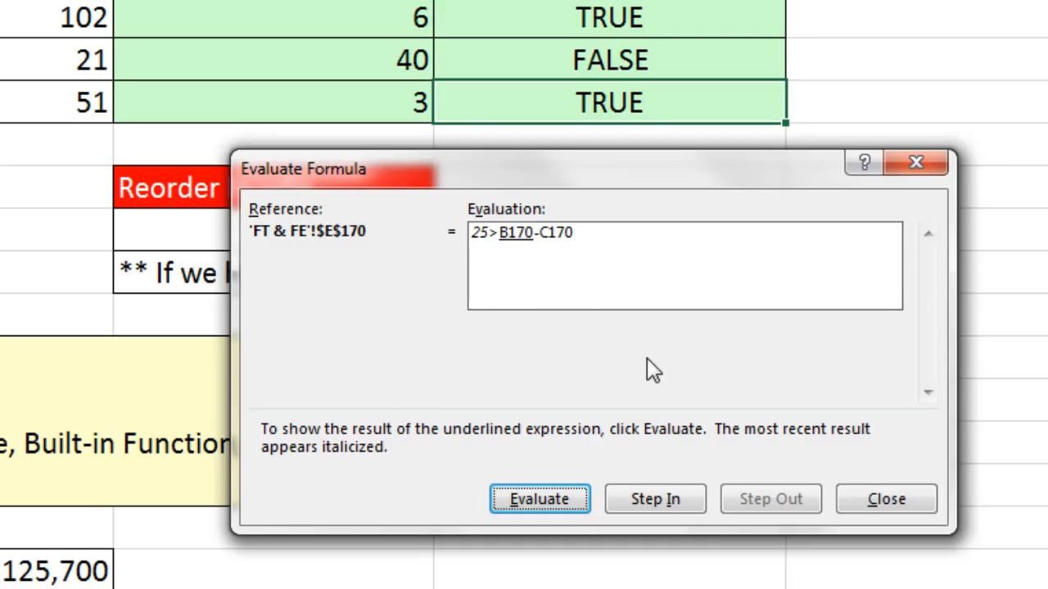
{"action": "key", "text": "Return"}
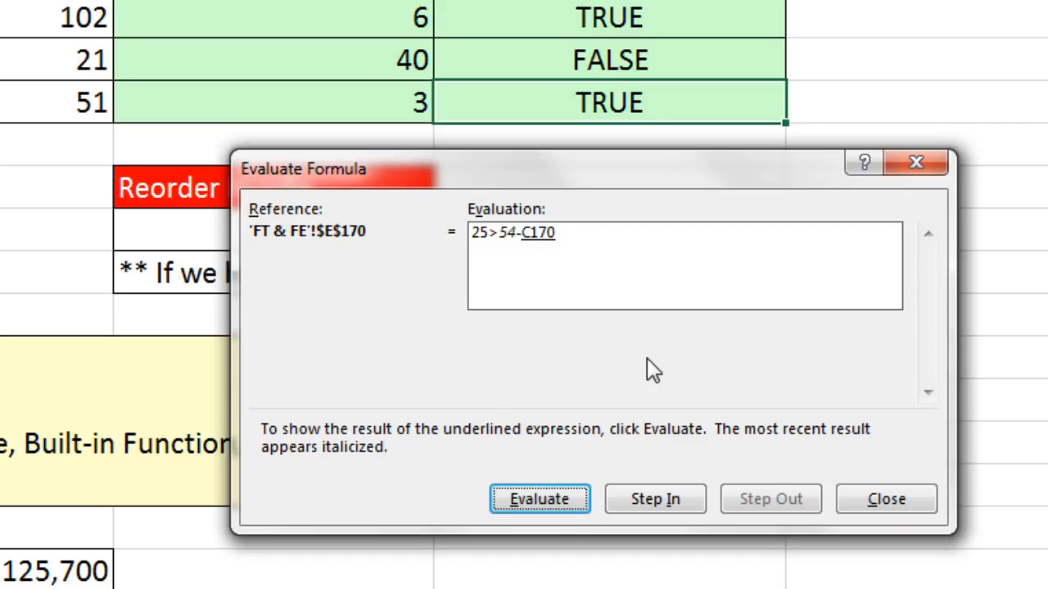
{"action": "key", "text": "Return"}
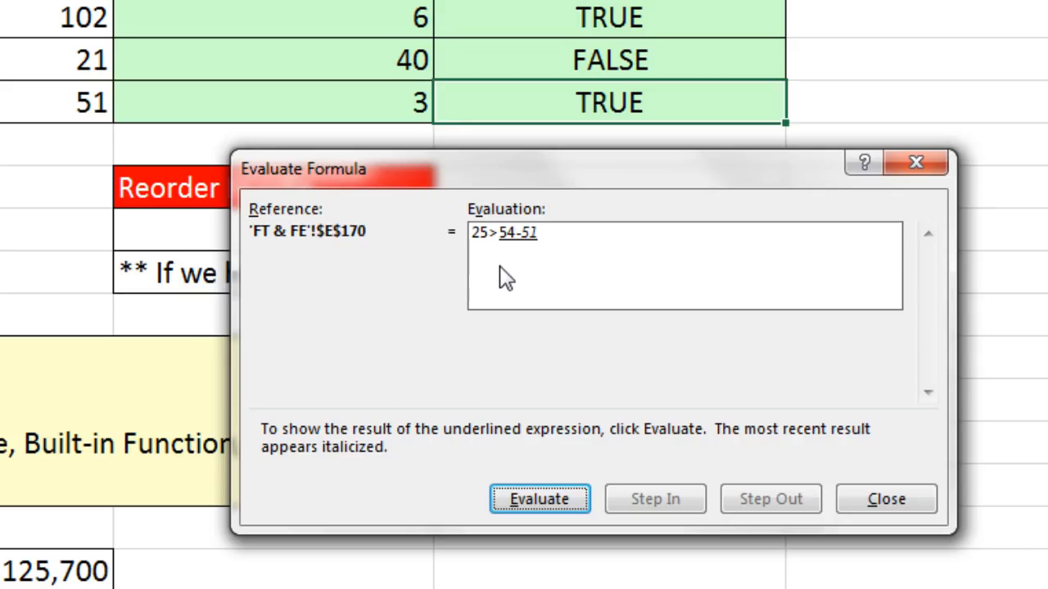
{"action": "key", "text": "Return"}
{"action": "key", "text": "Return"}
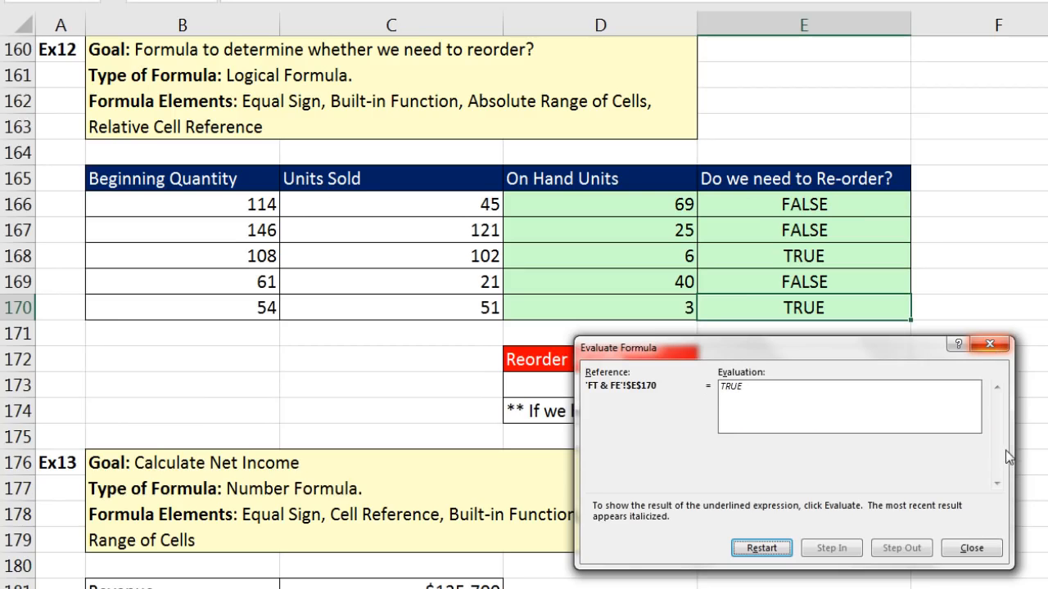
{"action": "key", "text": "Escape"}
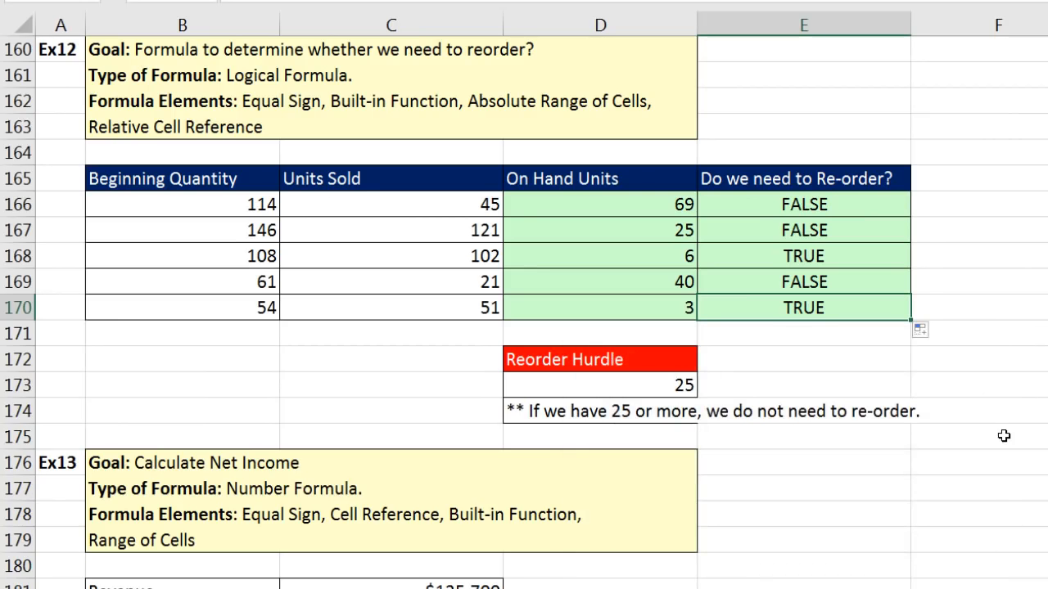
{"action": "key", "text": "F2"}
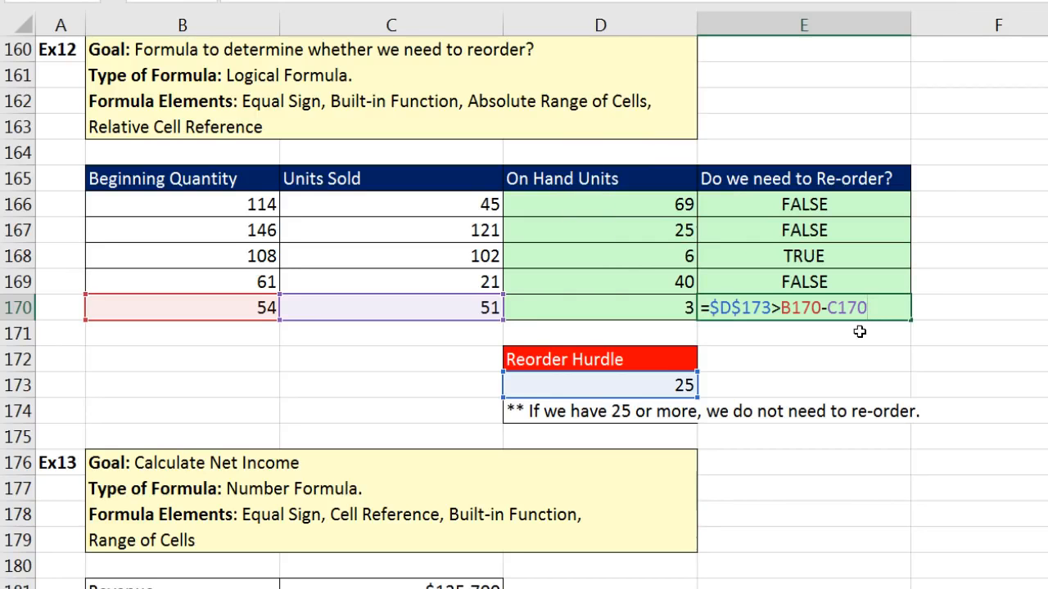
{"action": "key", "text": "Return"}
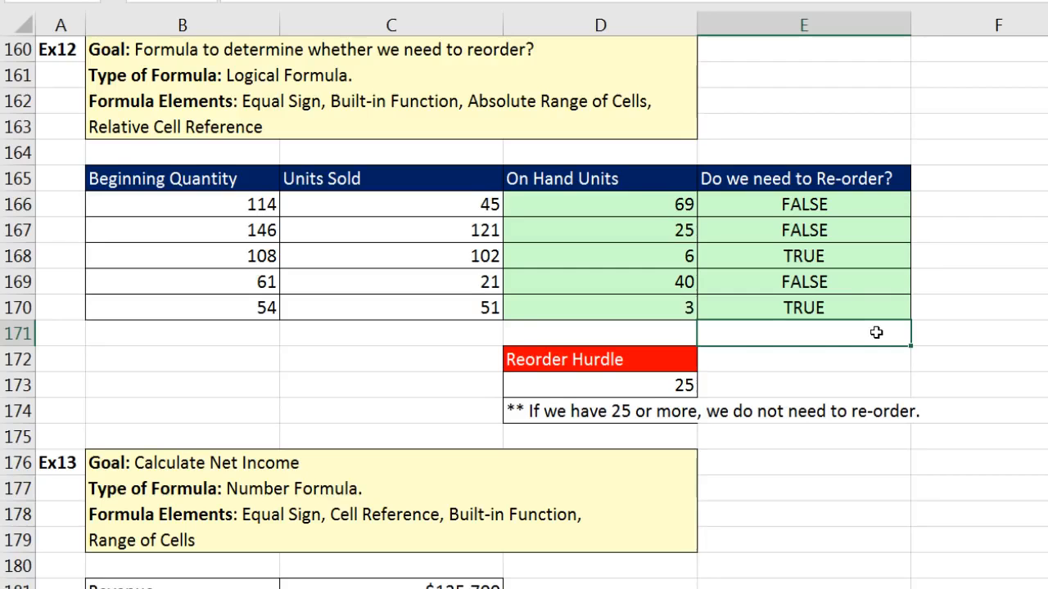
- Enter =C181-SUM(C182:C185) in C186 to calculate net income from revenue and expenses, and return to cell A1
{"action": "scroll", "coordinate": [876, 332], "scroll_direction": "down", "scroll_amount": 5}
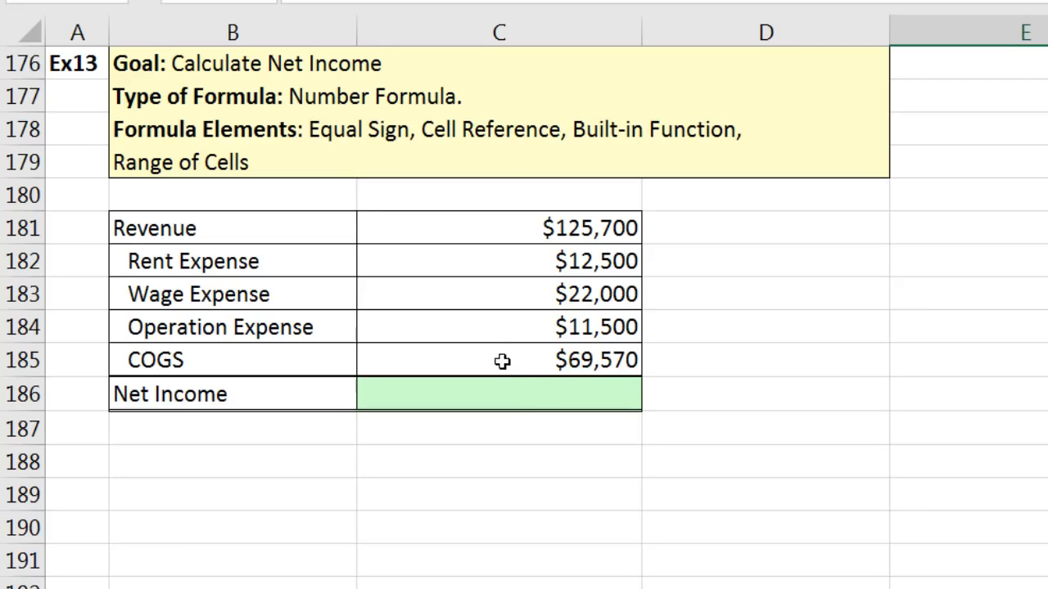
{"action": "left_click", "coordinate": [543, 396]}
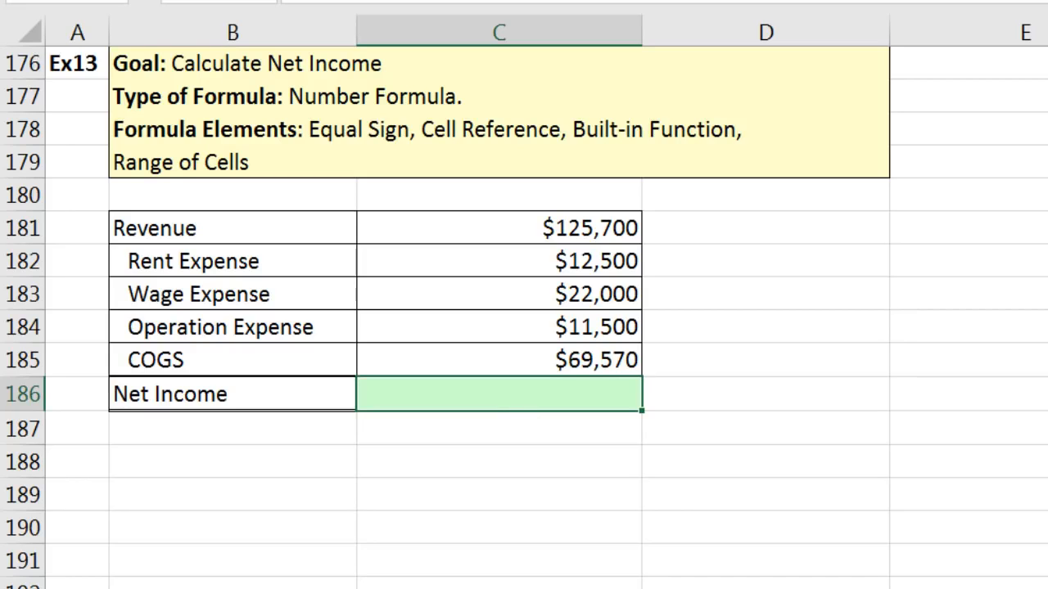
{"action": "type", "text": "="}
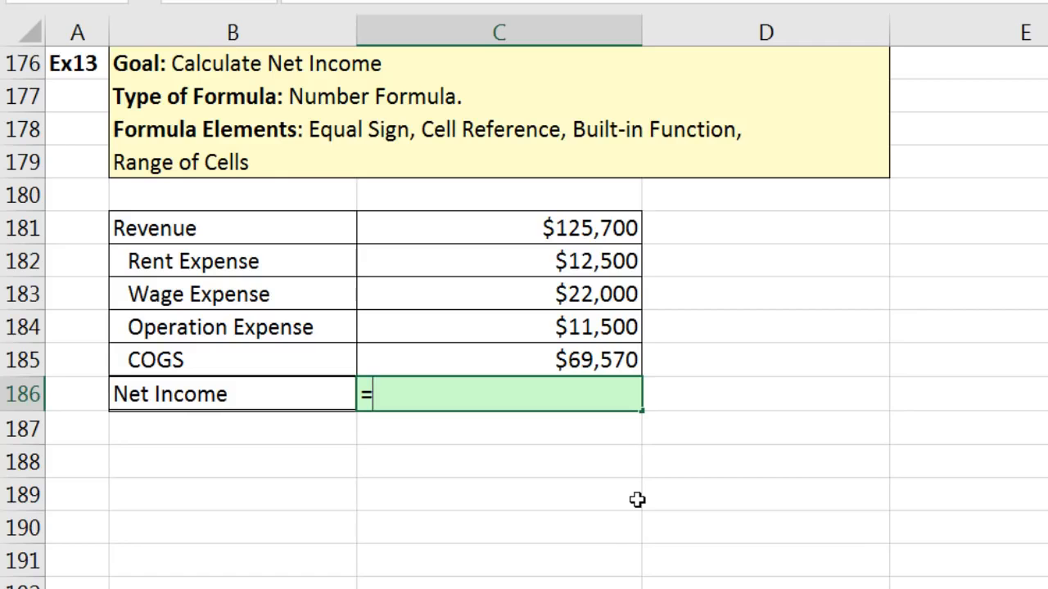
{"action": "left_click", "coordinate": [576, 233]}
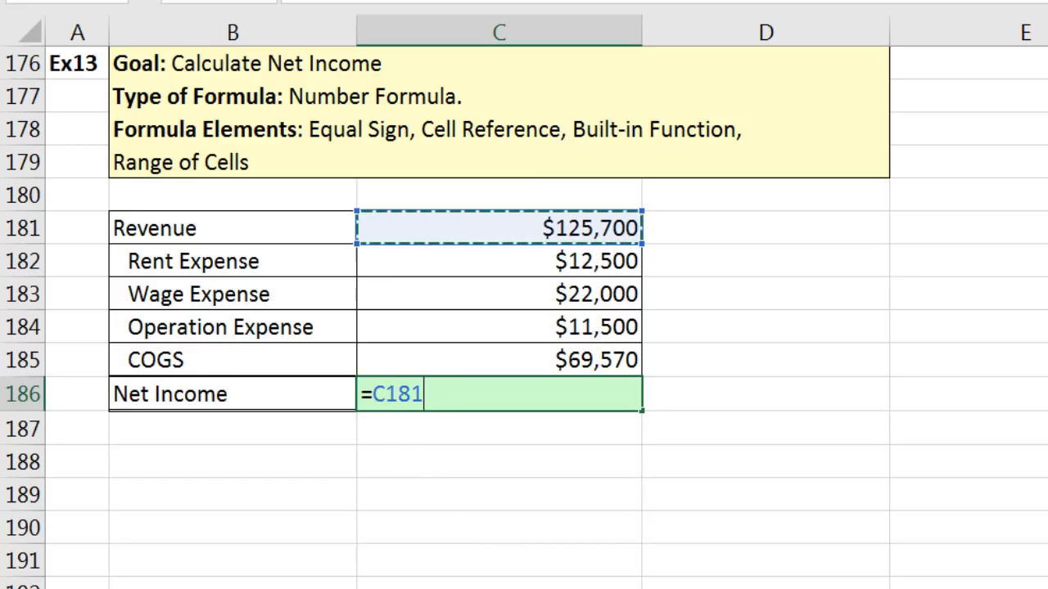
{"action": "type", "text": "-"}
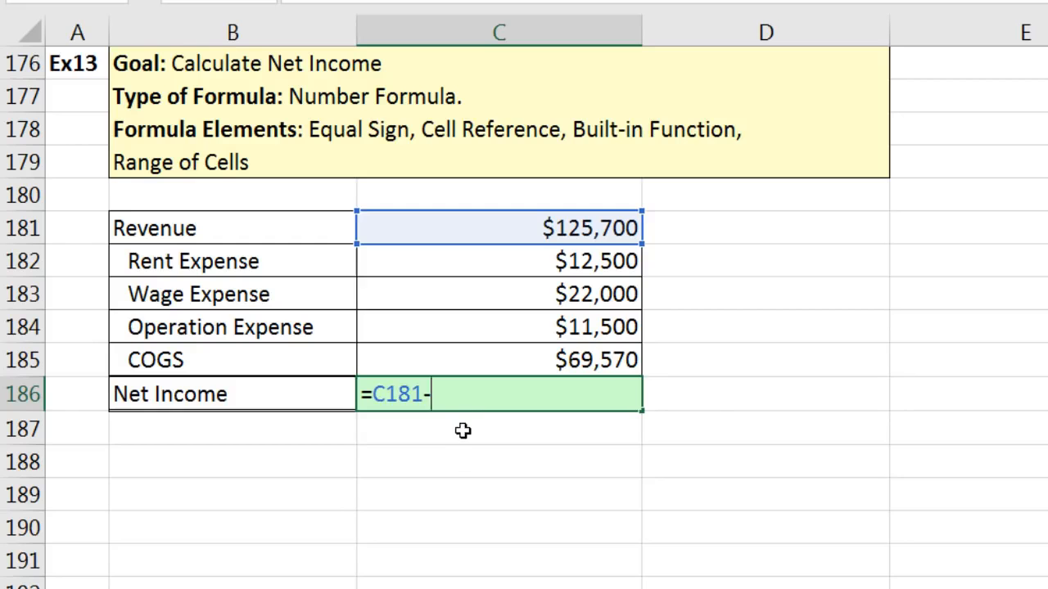
{"action": "type", "text": "su"}
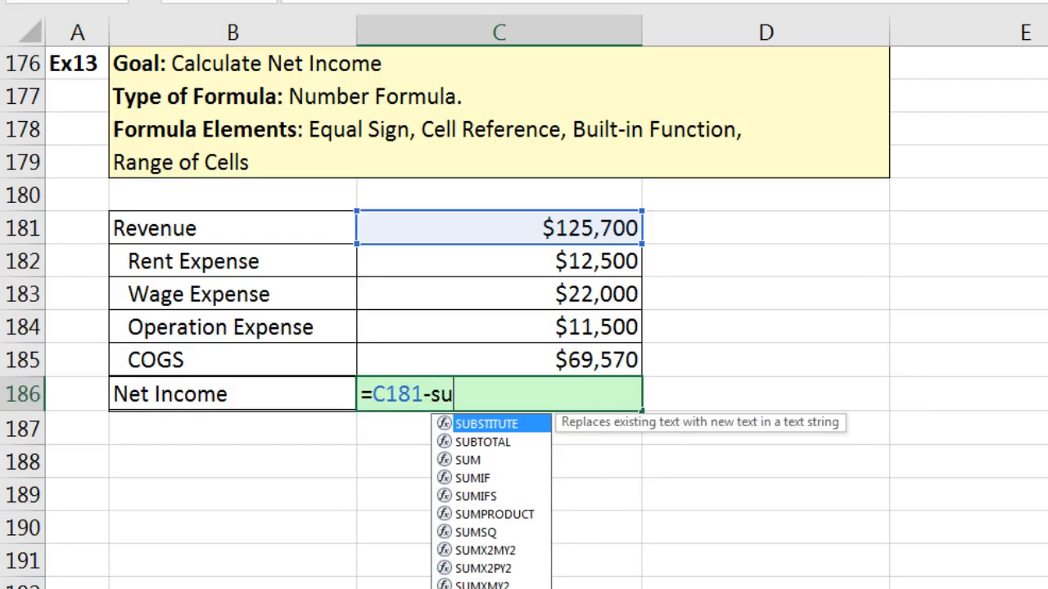
{"action": "type", "text": "m"}
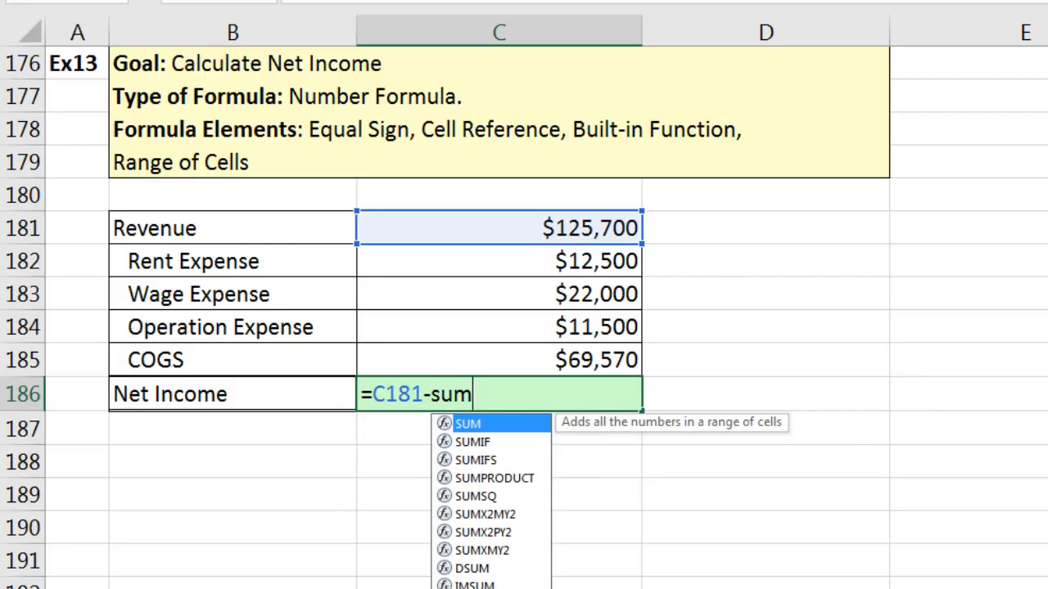
{"action": "key", "text": "Tab"}
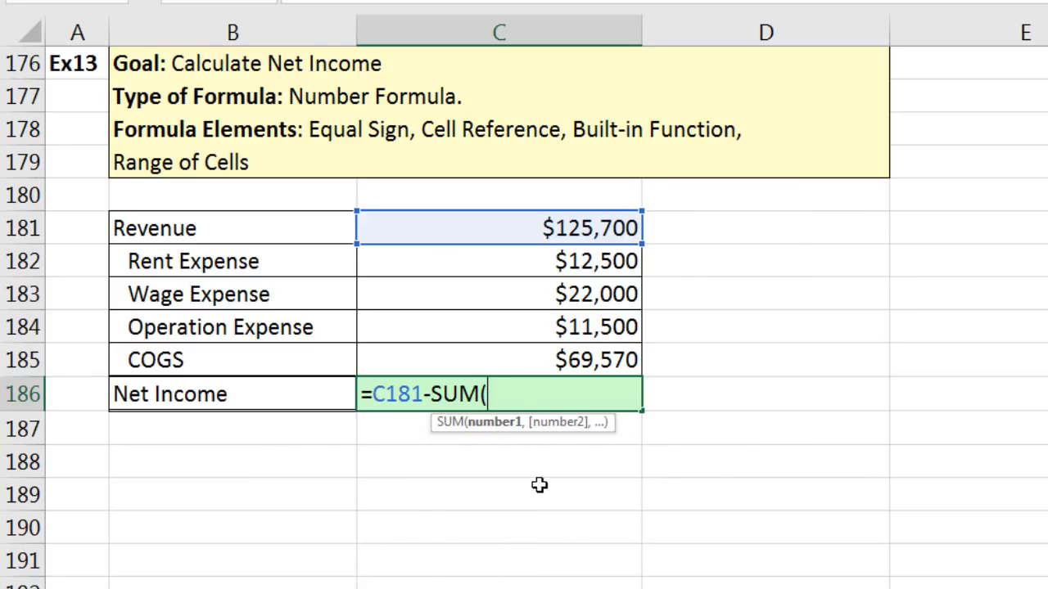
{"action": "left_click_drag", "start_coordinate": [589, 261], "coordinate": [591, 385]}
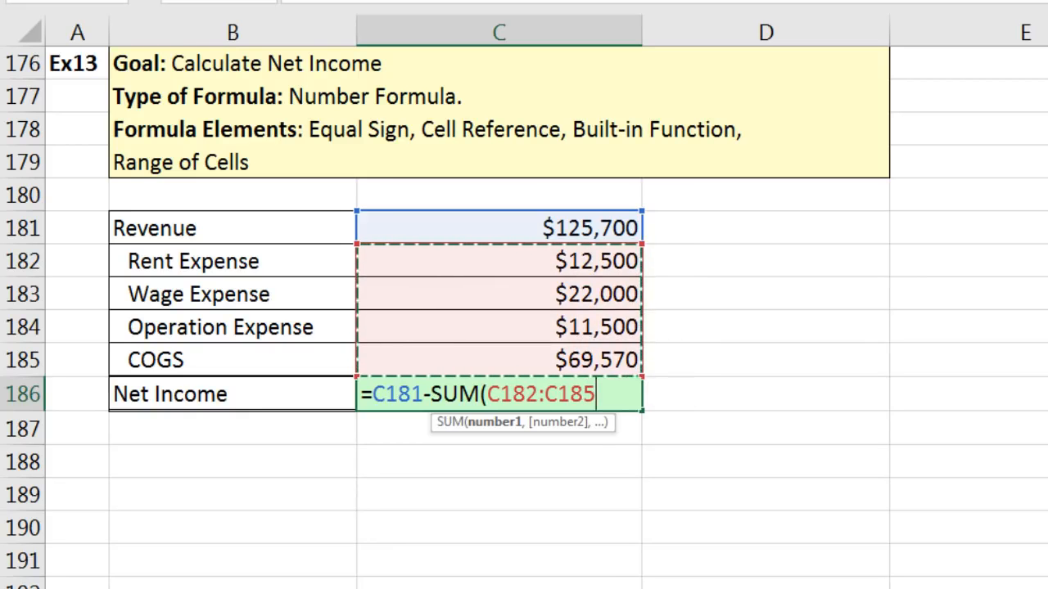
{"action": "type", "text": ")"}
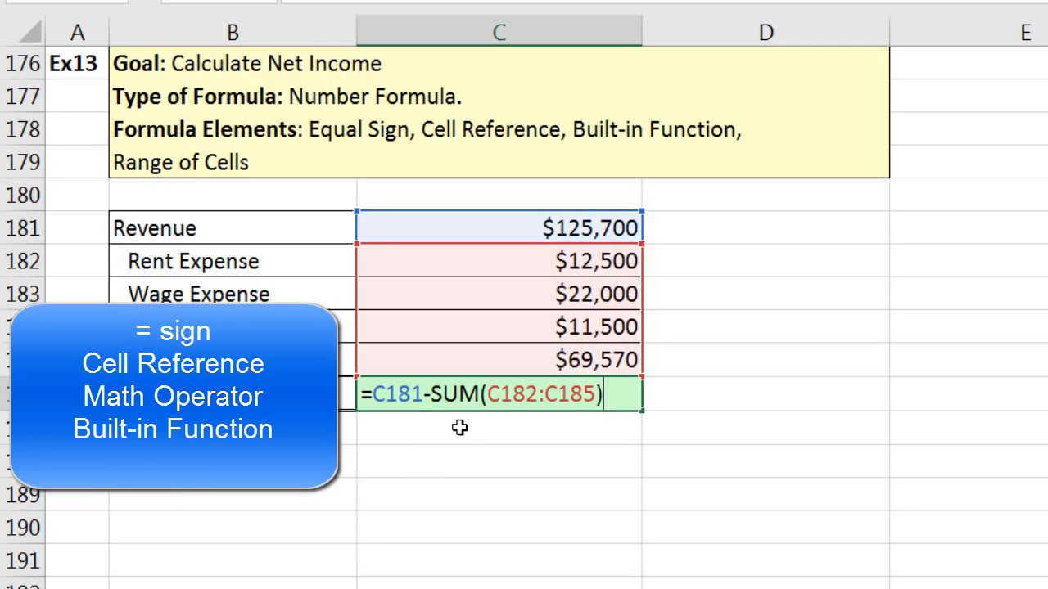
{"action": "left_click", "coordinate": [491, 396]}
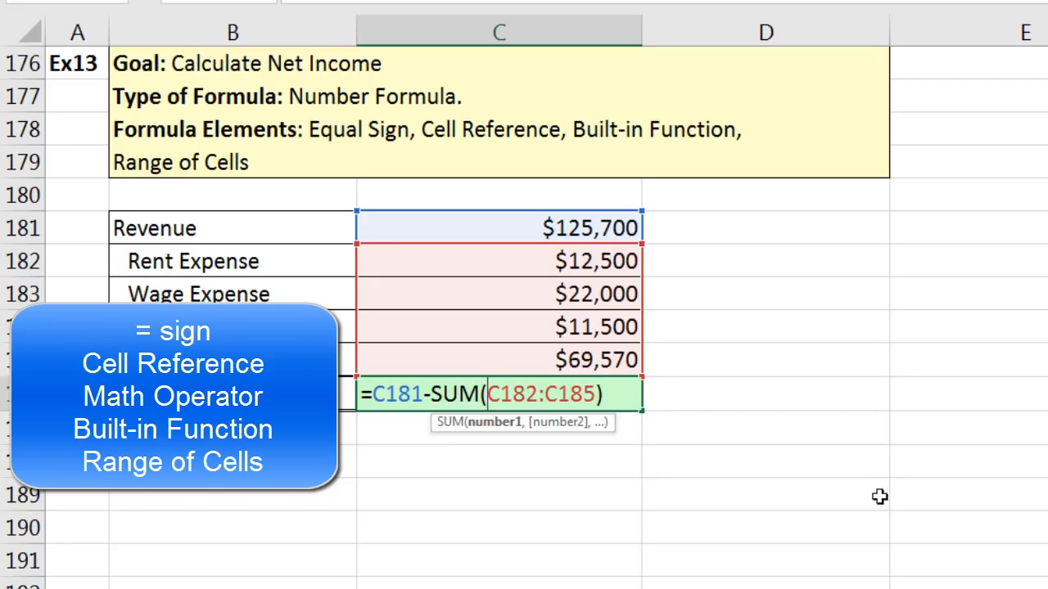
{"action": "key", "text": "Return"}
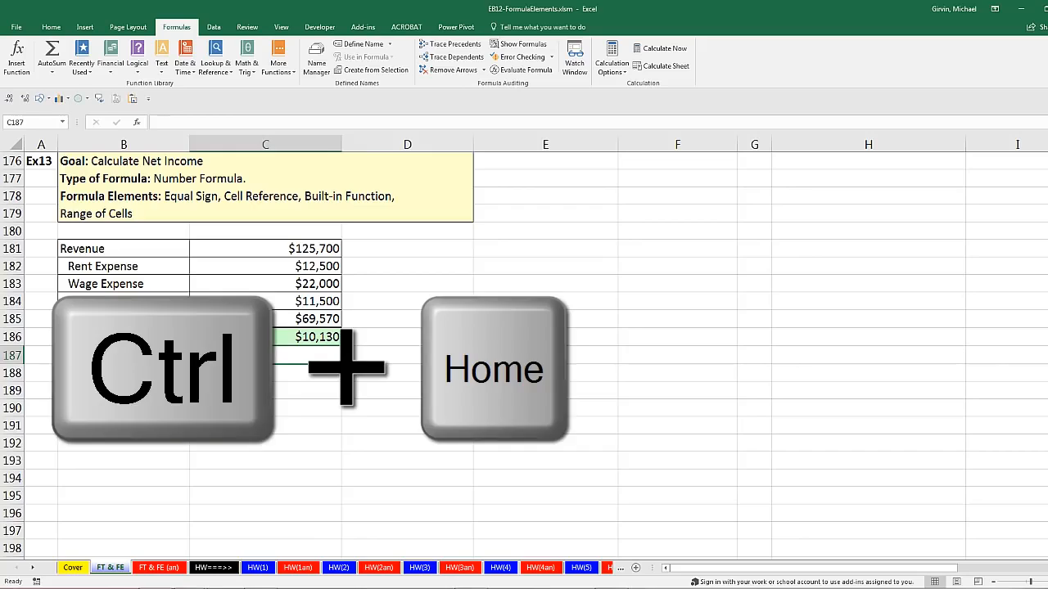
{"action": "key", "text": "ctrl+Home"}
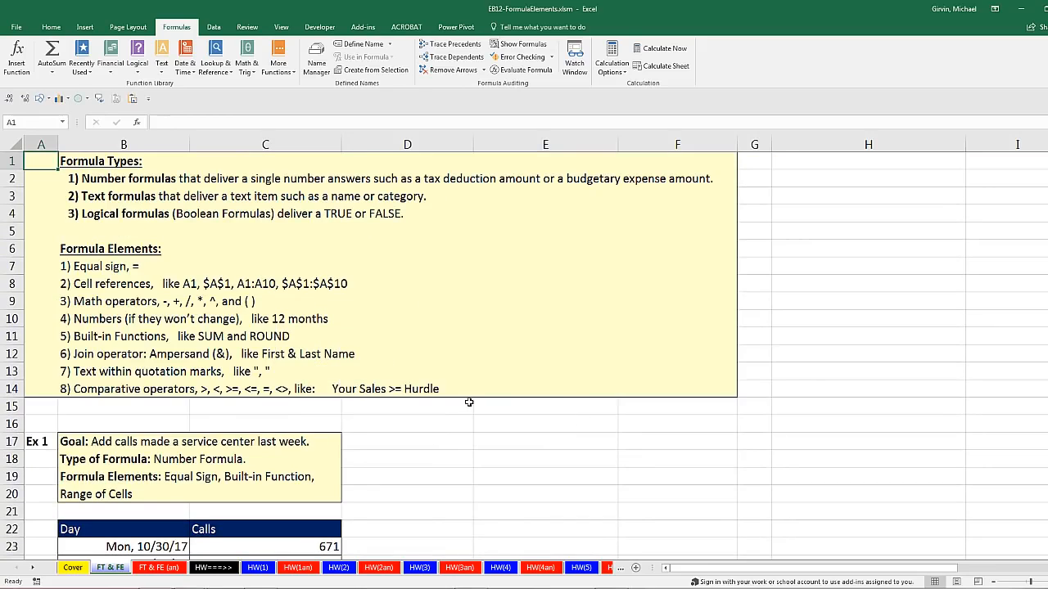